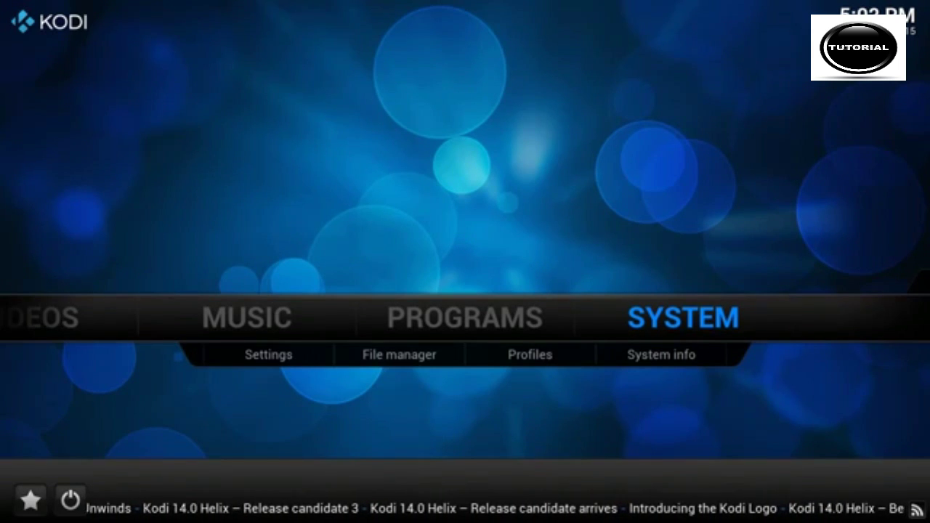
Step: Highlight File manager under SYSTEM on the Kodi home screen
{"action": "key", "text": "Down"}
{"action": "key", "text": "Right"}
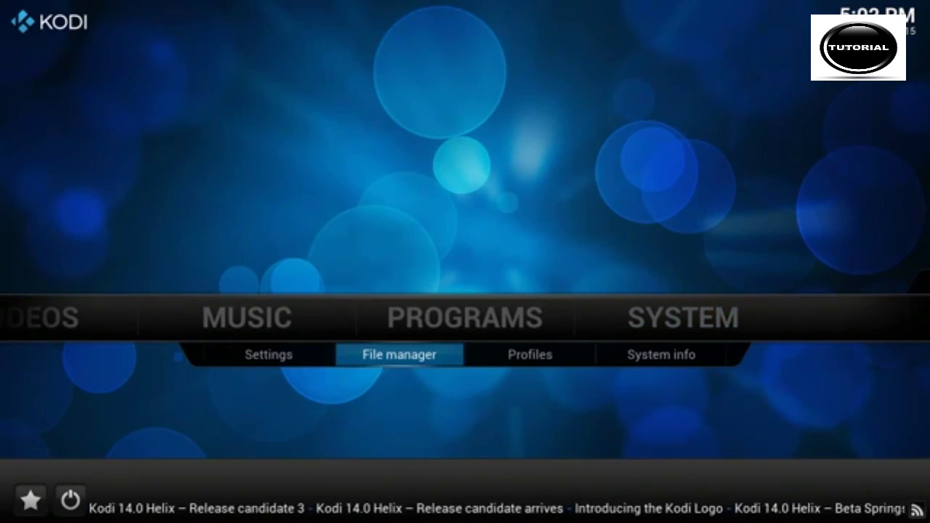
{"action": "key", "text": "Left"}
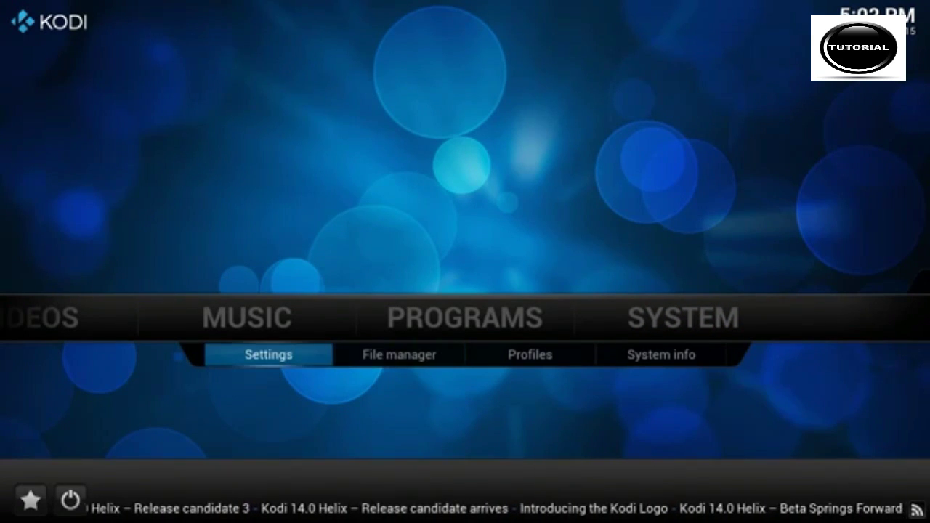
{"action": "key", "text": "Up"}
{"action": "key", "text": "Down"}
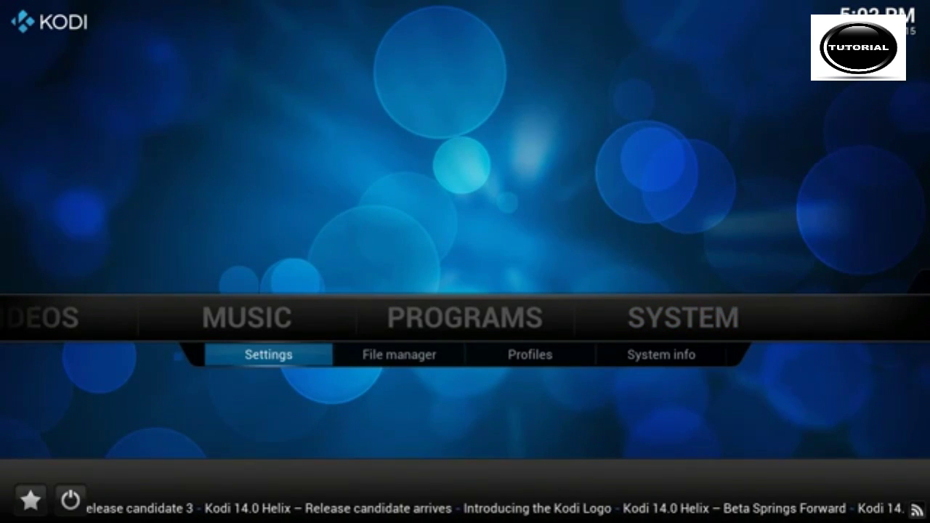
{"action": "key", "text": "Right"}
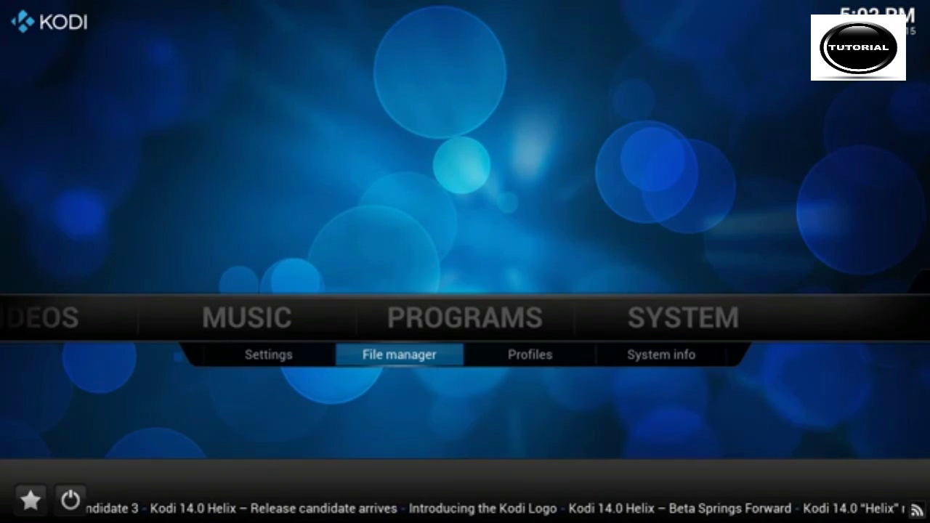
{"action": "key", "text": "Left"}
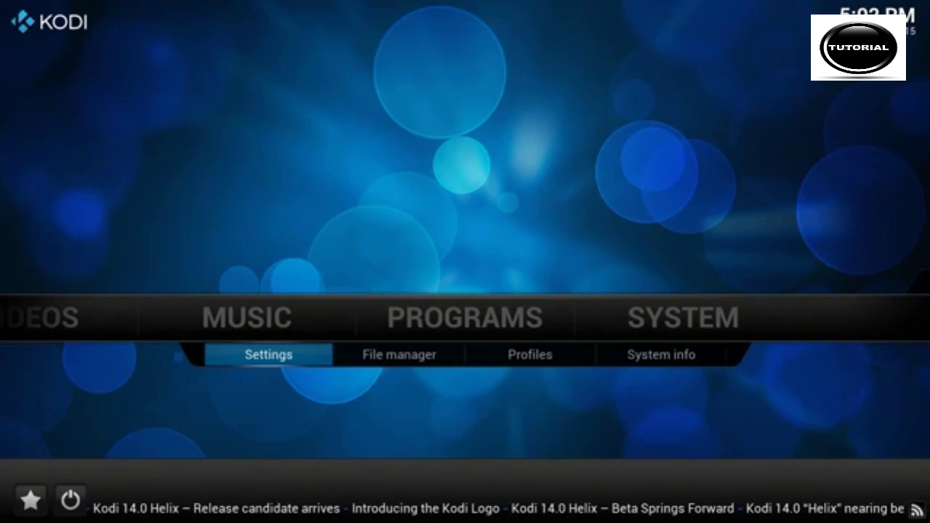
{"action": "key", "text": "Right"}
{"action": "key", "text": "Return"}
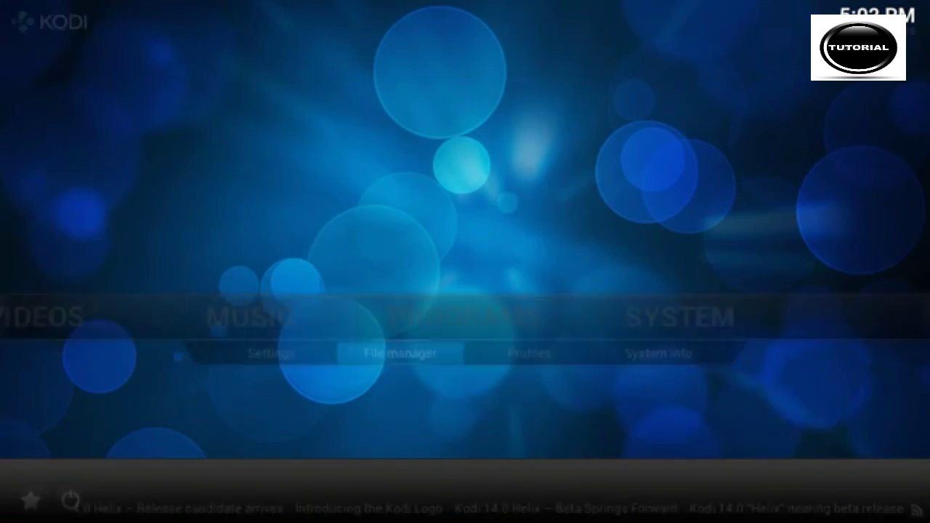
{"action": "key", "text": "Down"}
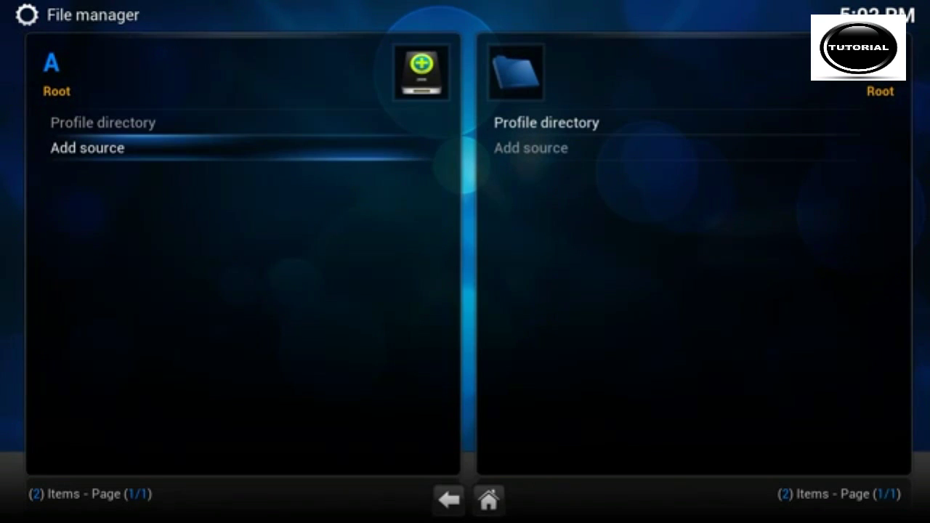
{"action": "key", "text": "Return"}
{"action": "key", "text": "Return"}
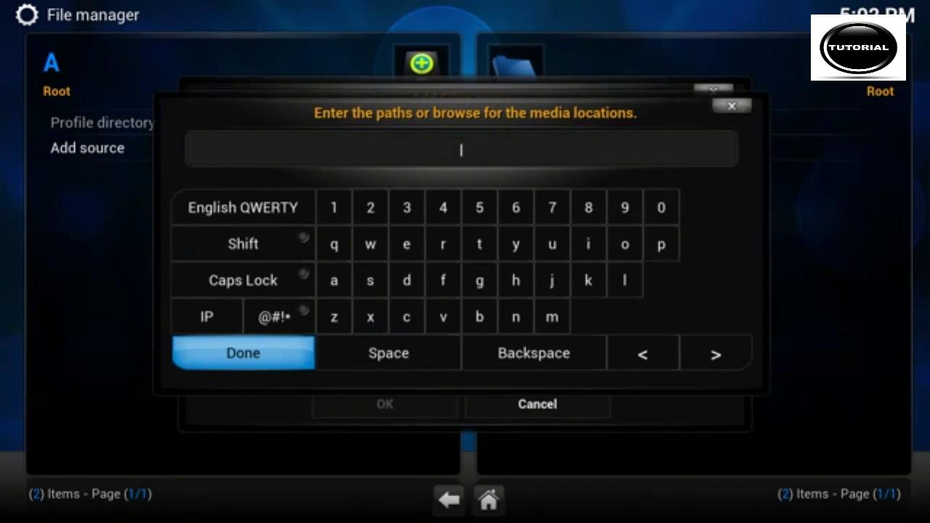
{"action": "type", "text": "http://i.tota"}
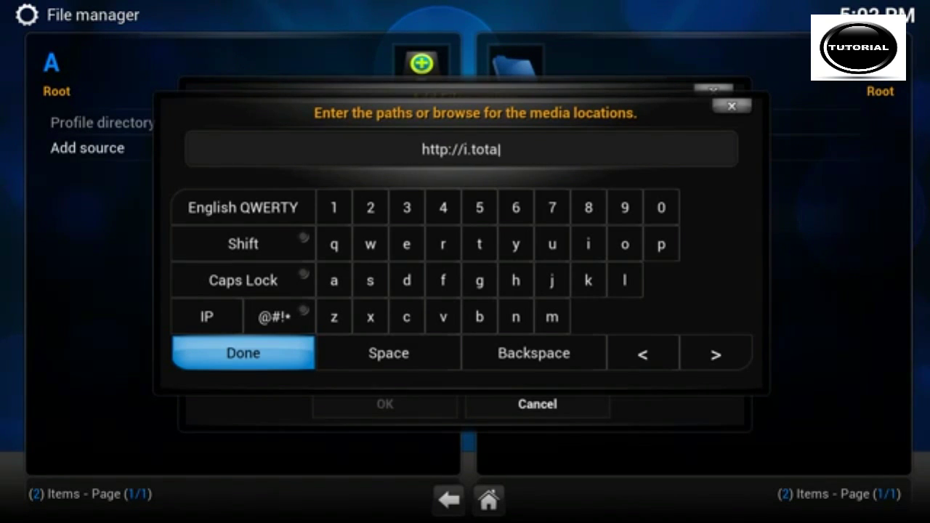
{"action": "type", "text": "lxbmc.tv"}
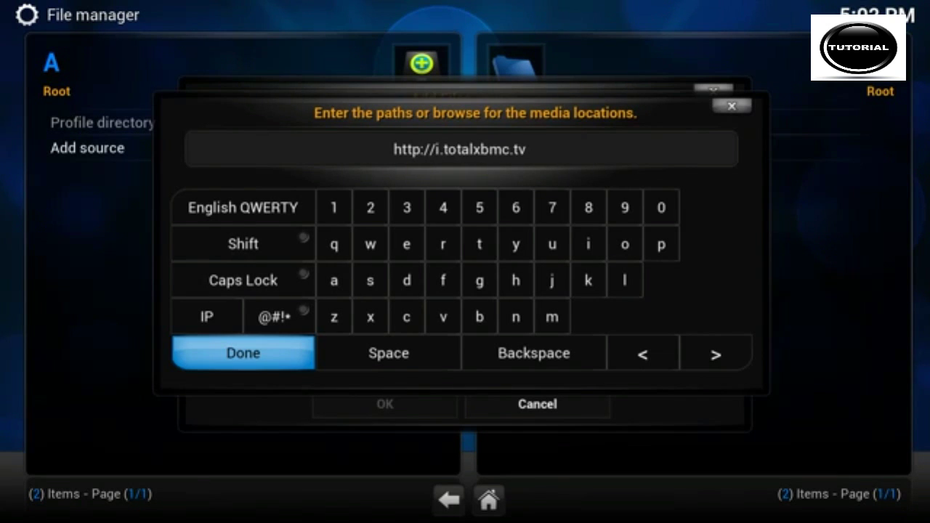
{"action": "key", "text": "Return"}
{"action": "key", "text": "Return"}
{"action": "type", "text": ".t"}
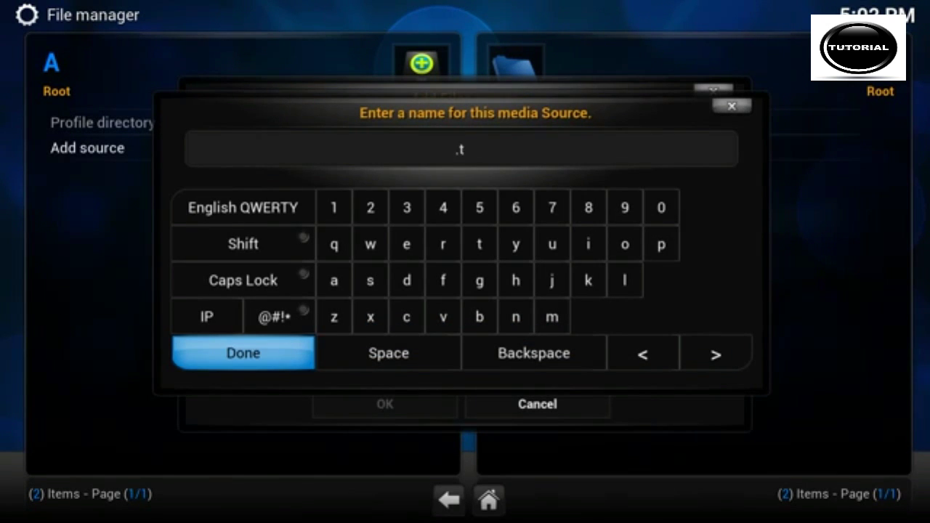
{"action": "type", "text": "otalxbmc"}
{"action": "key", "text": "Return"}
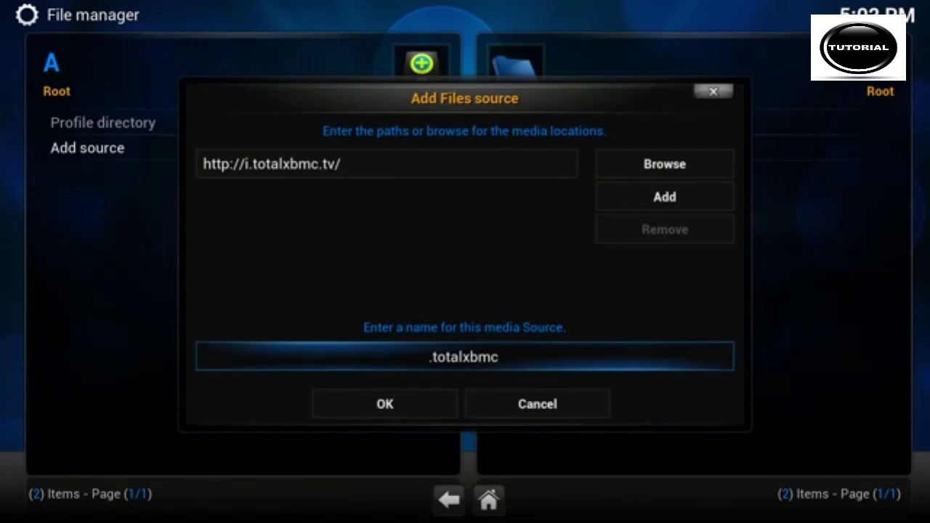
{"action": "key", "text": "Down"}
{"action": "key", "text": "Return"}
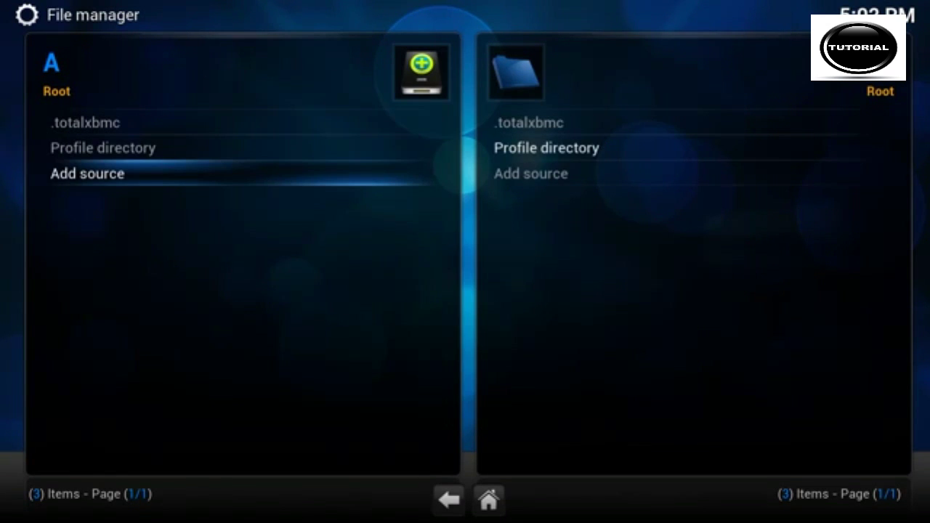
{"action": "key", "text": "Return"}
{"action": "key", "text": "Return"}
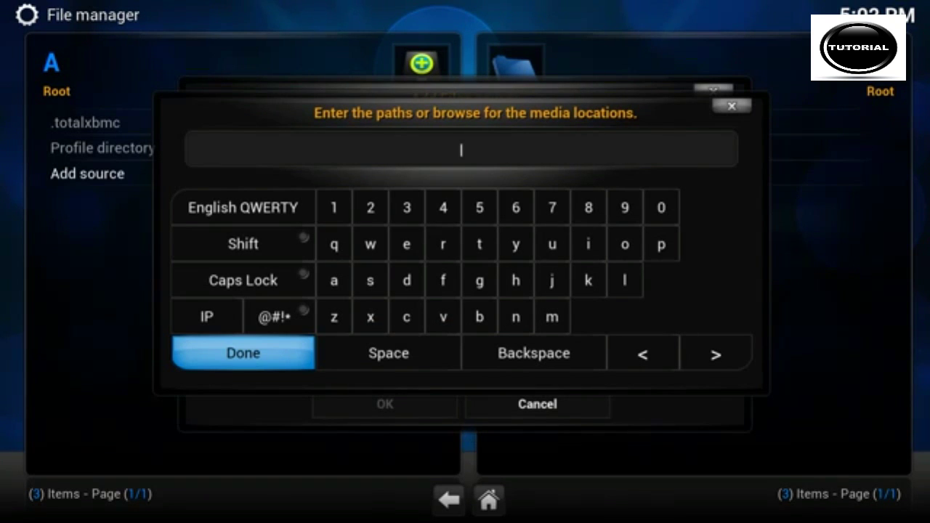
{"action": "type", "text": "http://xf"}
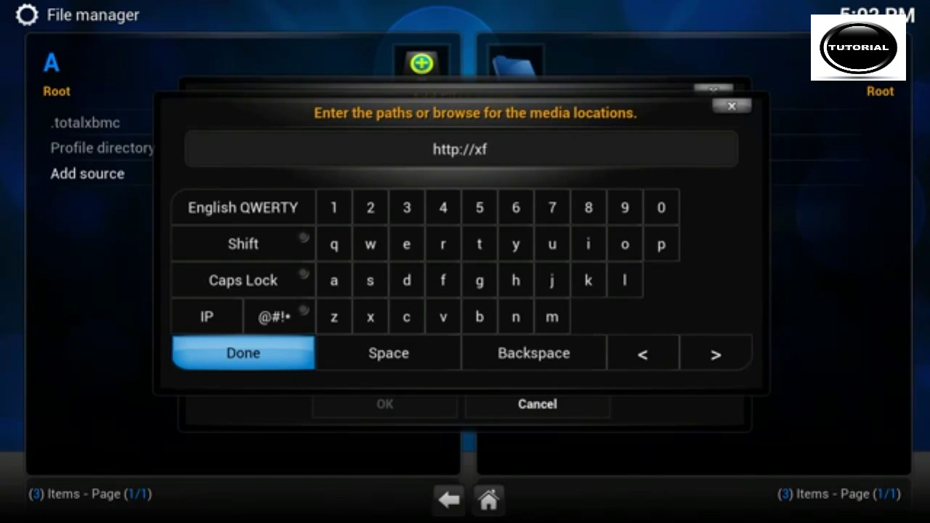
{"action": "type", "text": "inity.xuni"}
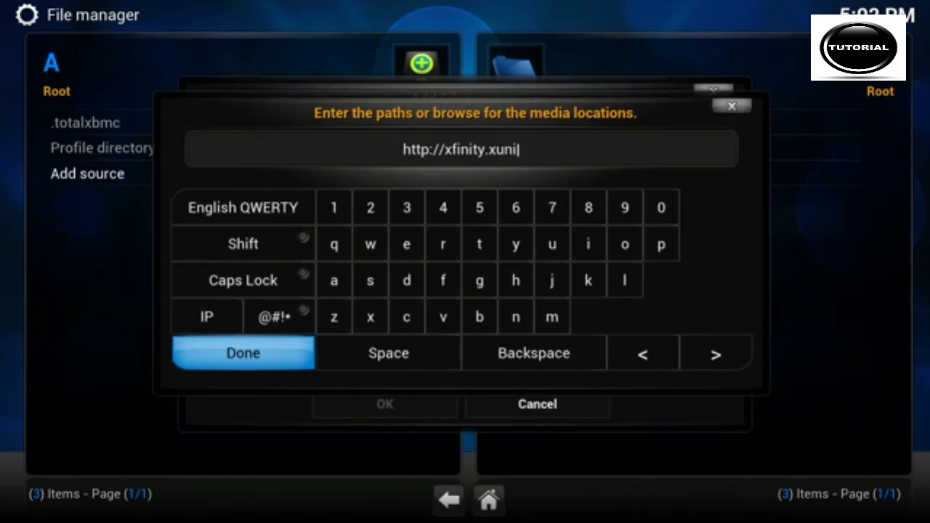
{"action": "type", "text": "tytalk.com/"}
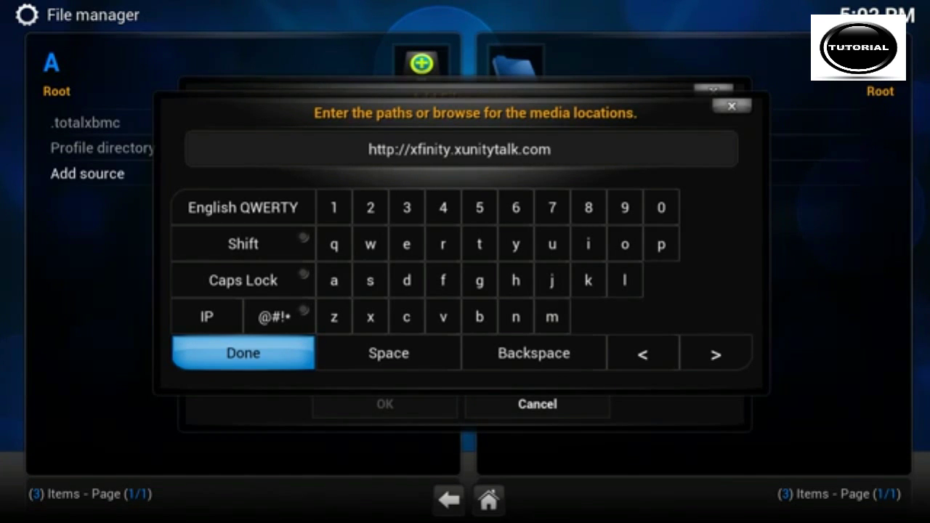
{"action": "key", "text": "Return"}
{"action": "key", "text": "Down"}
{"action": "key", "text": "Return"}
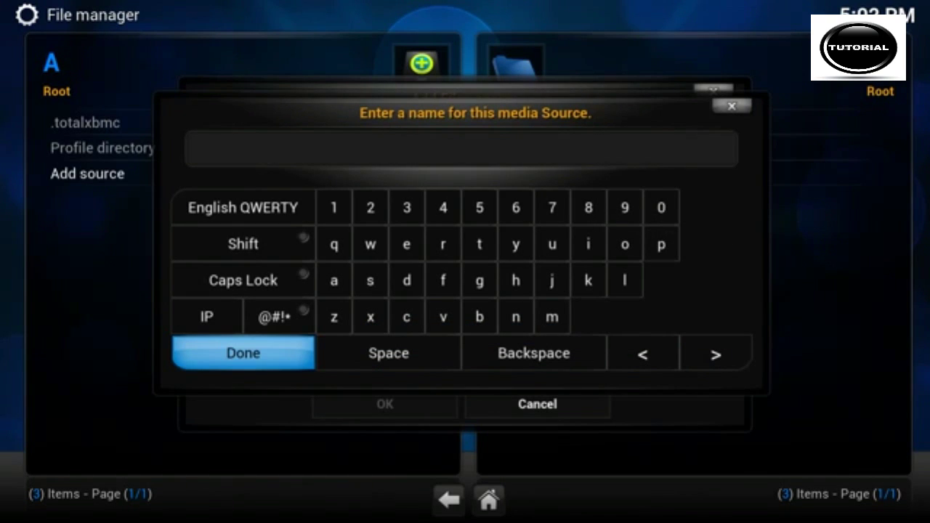
{"action": "type", "text": ".xfinity"}
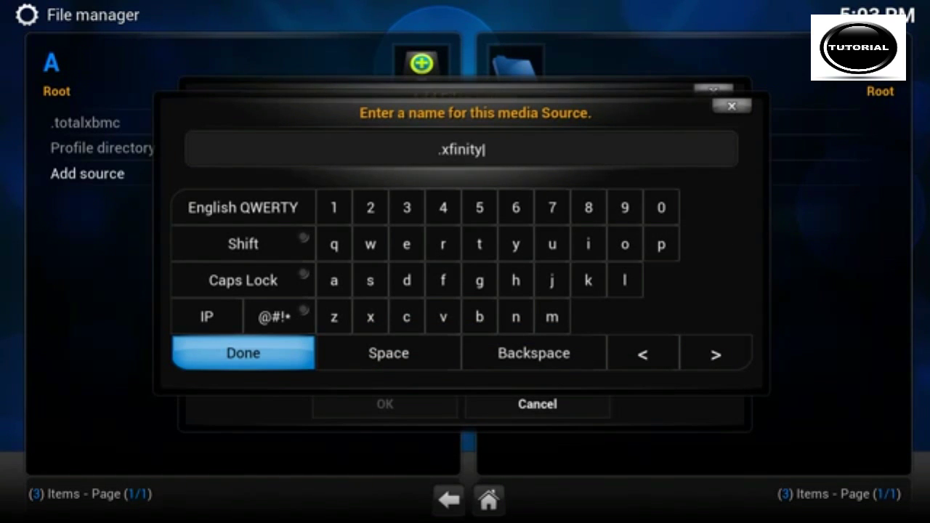
{"action": "key", "text": "Return"}
{"action": "key", "text": "Down"}
{"action": "key", "text": "Return"}
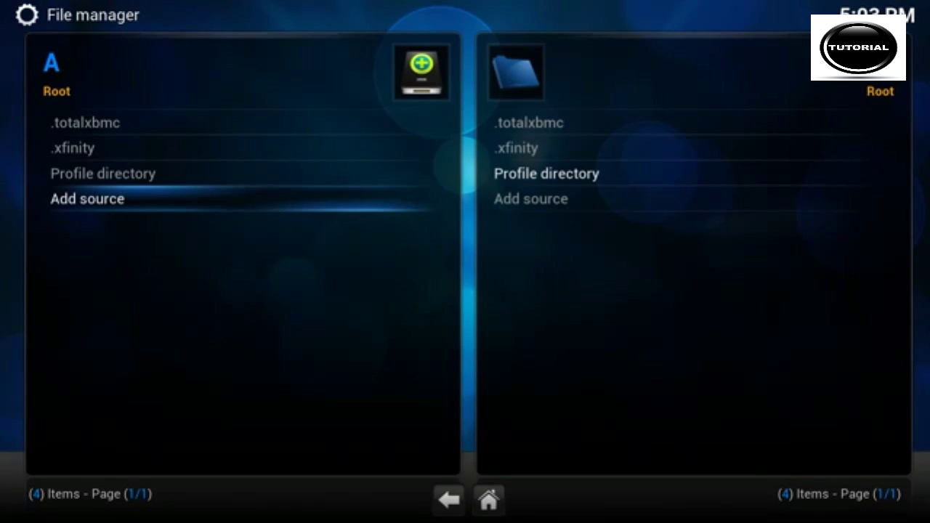
{"action": "key", "text": "Down"}
{"action": "key", "text": "Down"}
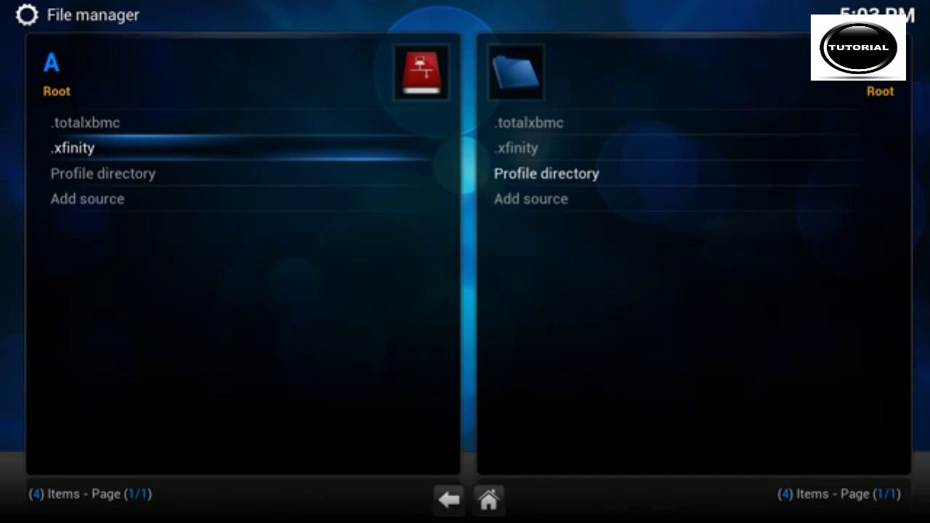
{"action": "key", "text": "Escape"}
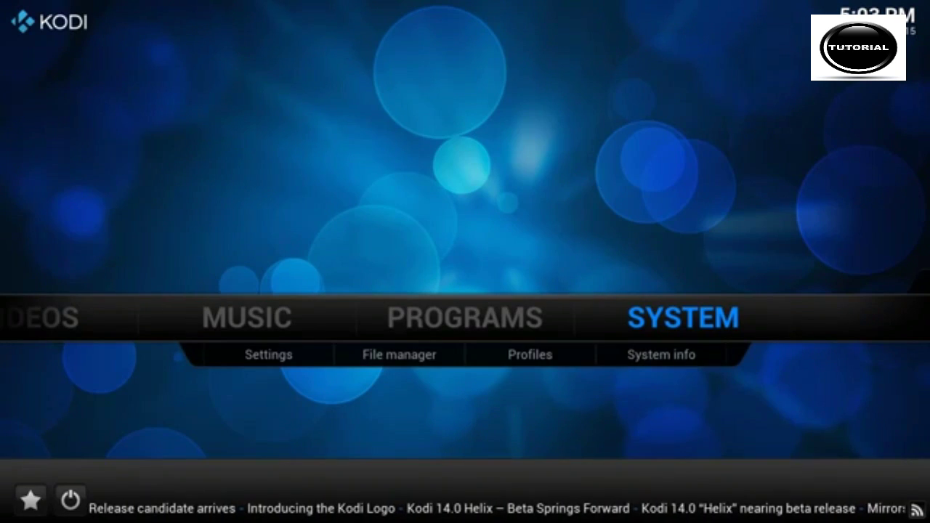
Step: Install repository.totalinstaller.zip from the .totalxbmc source via Add-ons > Install from zip file
{"action": "key", "text": "Return"}
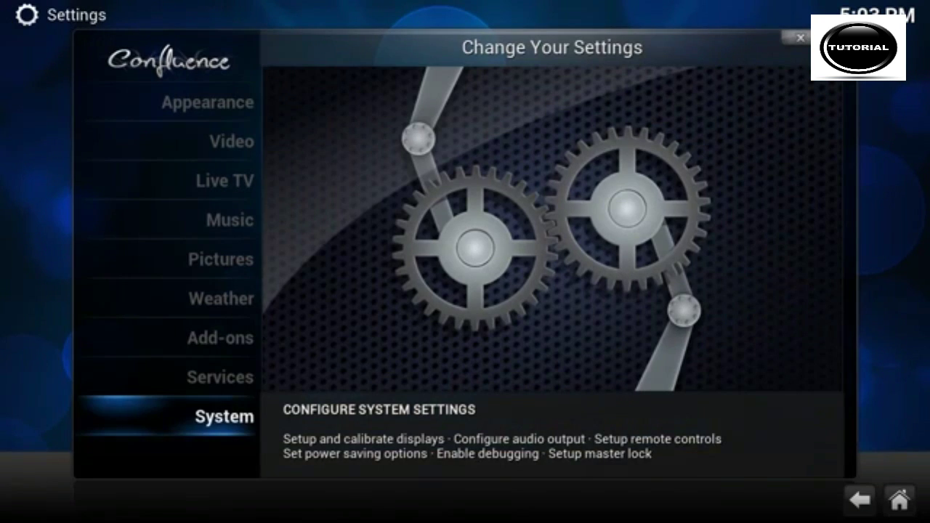
{"action": "key", "text": "Up"}
{"action": "key", "text": "Up"}
{"action": "key", "text": "Return"}
{"action": "key", "text": "Return"}
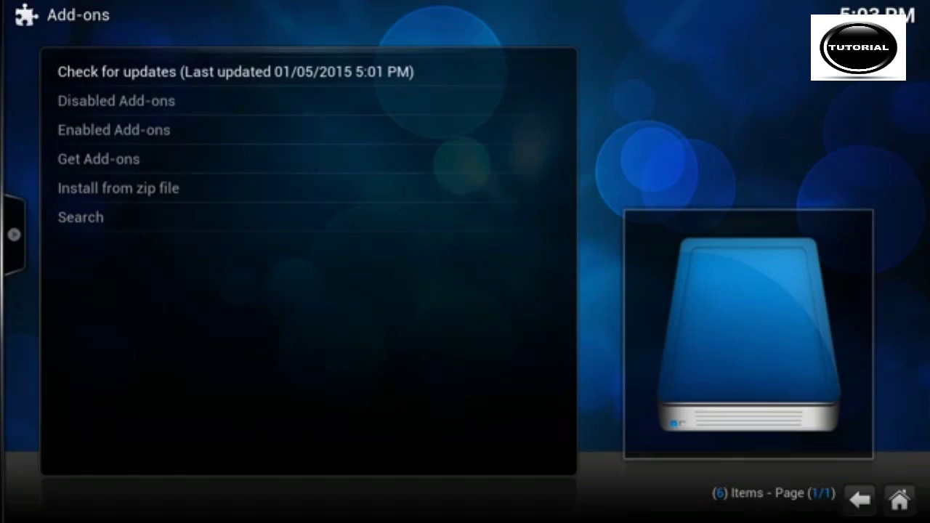
{"action": "key", "text": "Down"}
{"action": "key", "text": "Down"}
{"action": "key", "text": "Down"}
{"action": "key", "text": "Down"}
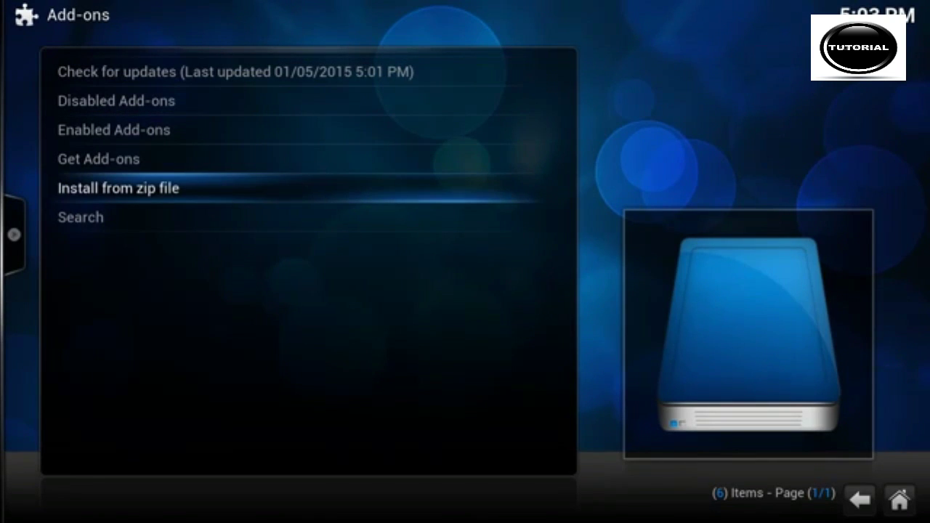
{"action": "key", "text": "Return"}
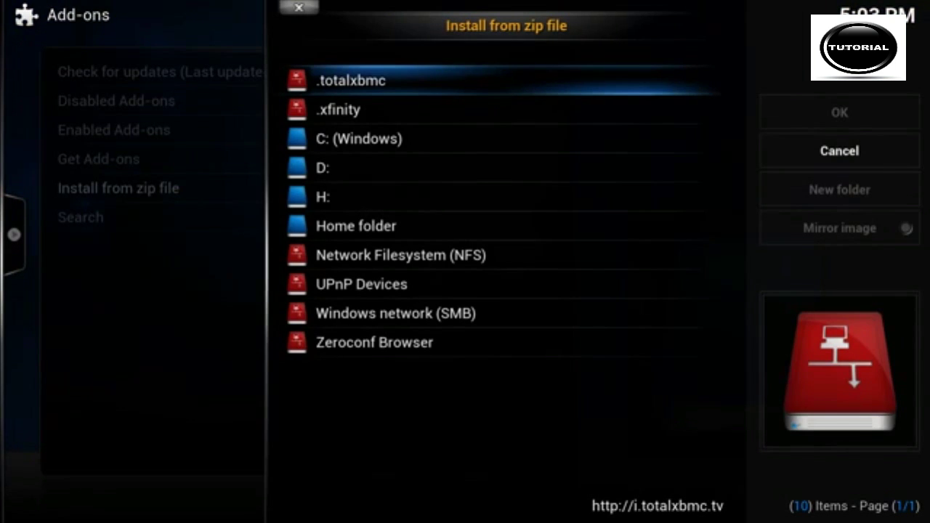
{"action": "key", "text": "Return"}
{"action": "key", "text": "Down"}
{"action": "key", "text": "Down"}
{"action": "key", "text": "Down"}
{"action": "key", "text": "Down"}
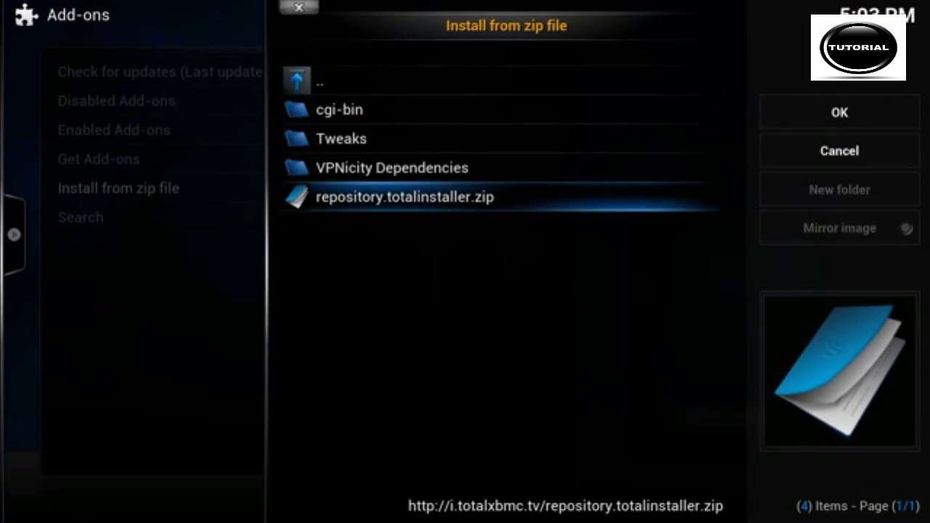
{"action": "key", "text": "Return"}
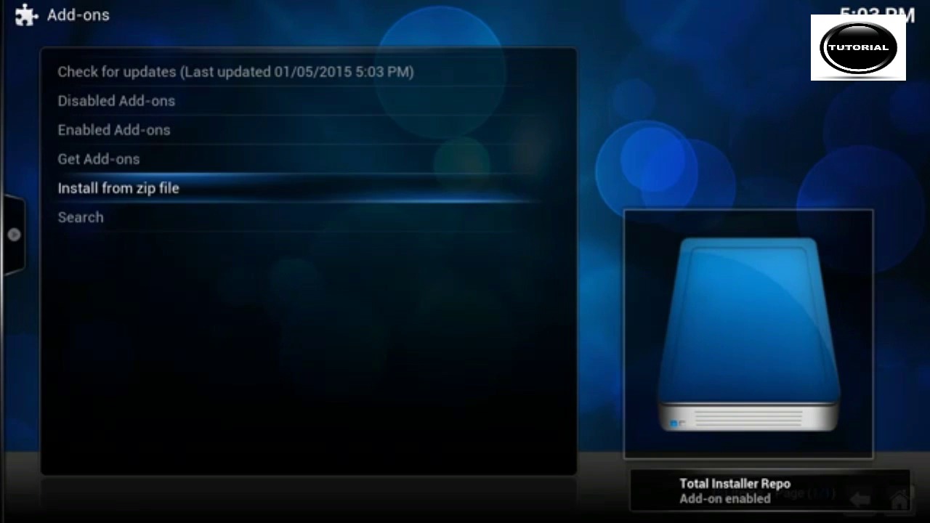
Step: Install XunityTalk_Repository.zip from the .xfinity source
{"action": "key", "text": "Return"}
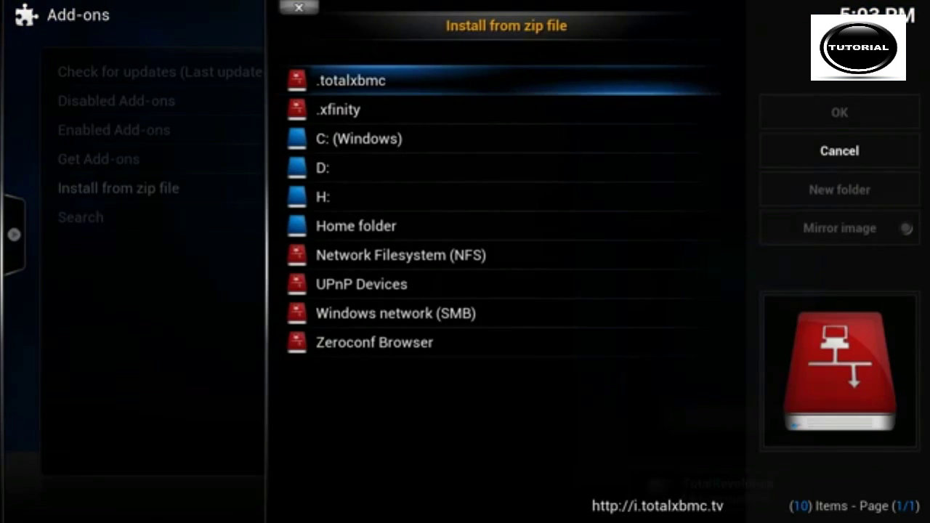
{"action": "key", "text": "Down"}
{"action": "key", "text": "Return"}
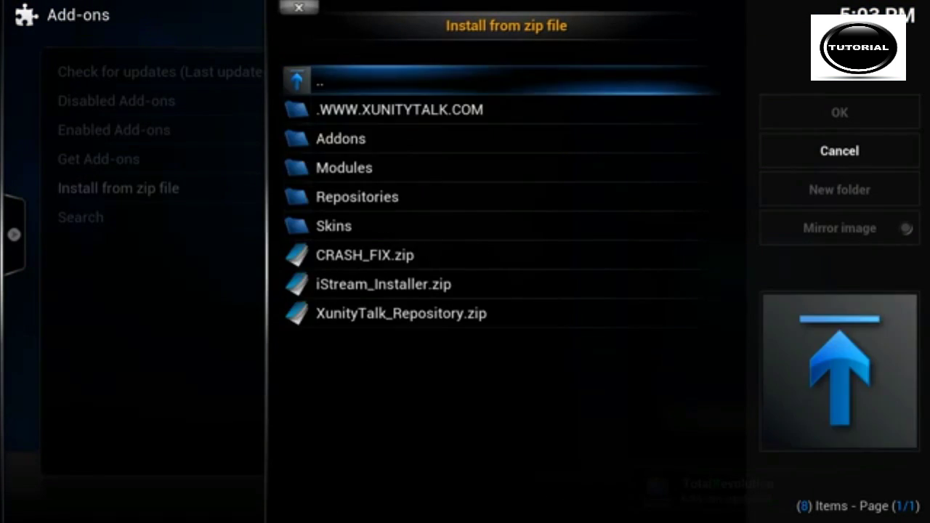
{"action": "key", "text": "Up"}
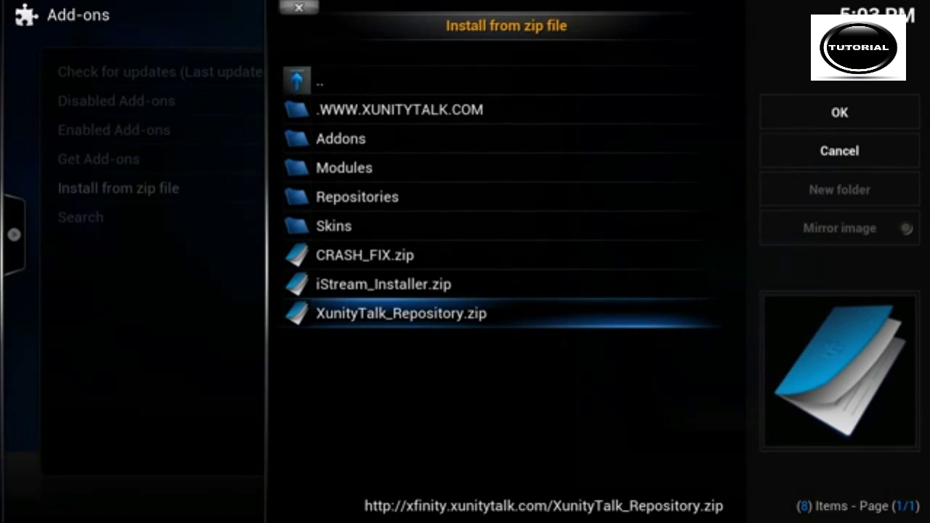
{"action": "key", "text": "Return"}
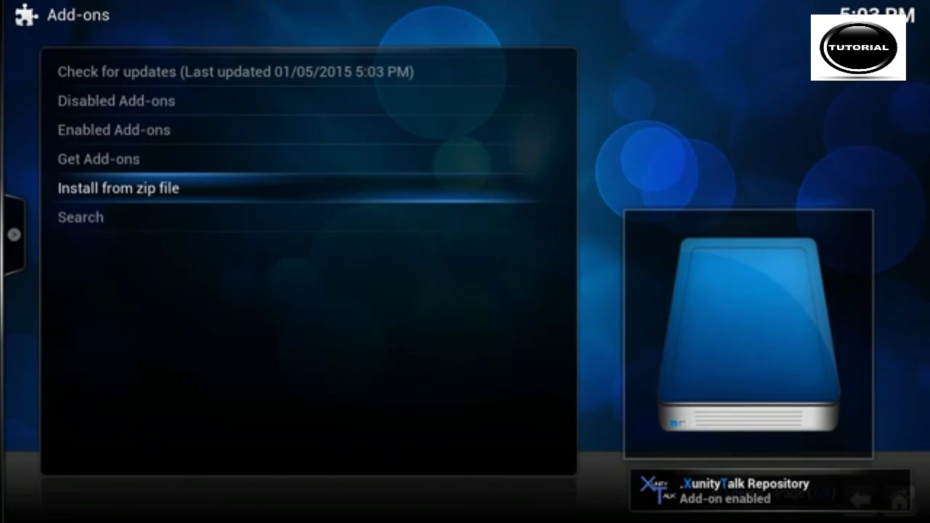
Step: Install CRASH_FIX.zip from the .xfinity source
{"action": "key", "text": "Return"}
{"action": "key", "text": "Down"}
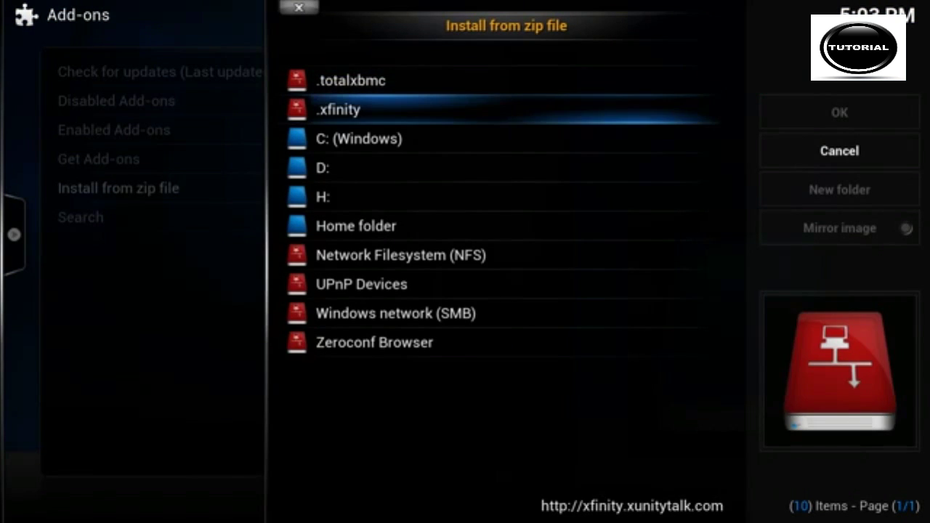
{"action": "key", "text": "Return"}
{"action": "key", "text": "Up"}
{"action": "key", "text": "Up"}
{"action": "key", "text": "Up"}
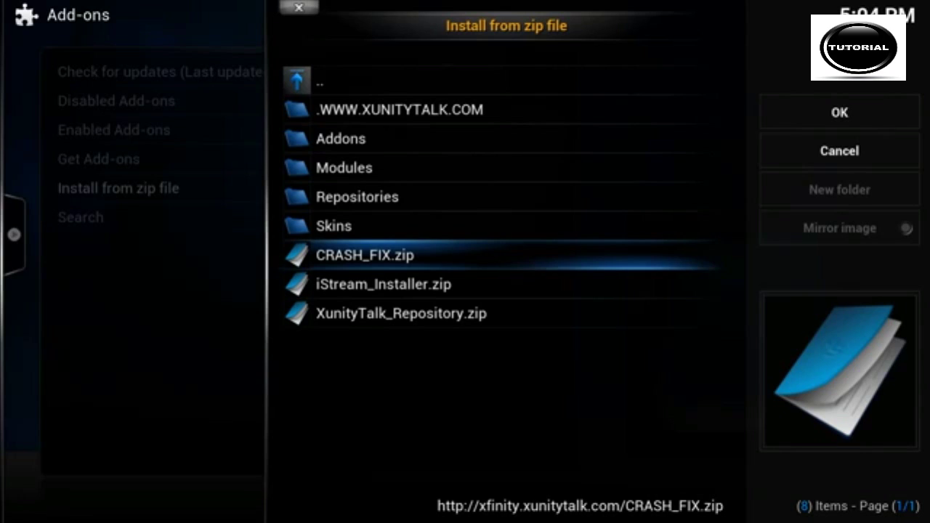
{"action": "key", "text": "Down"}
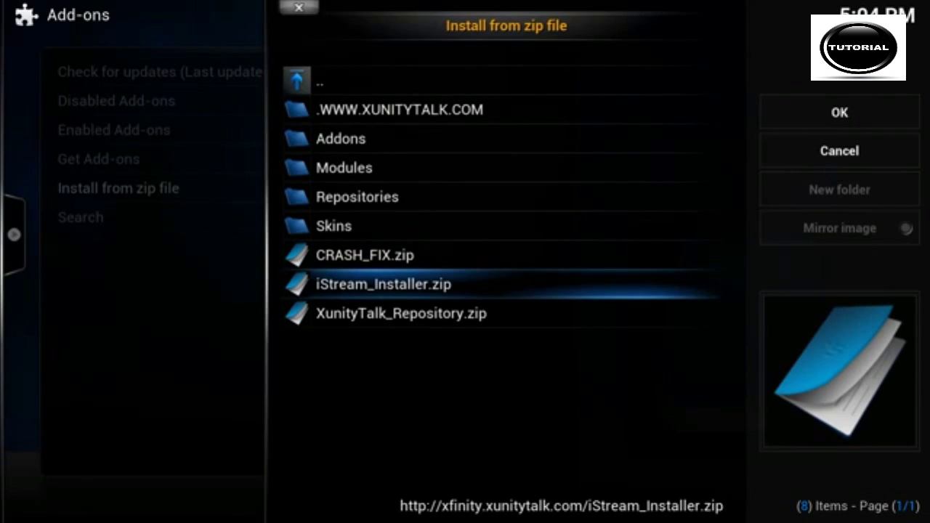
{"action": "key", "text": "Up"}
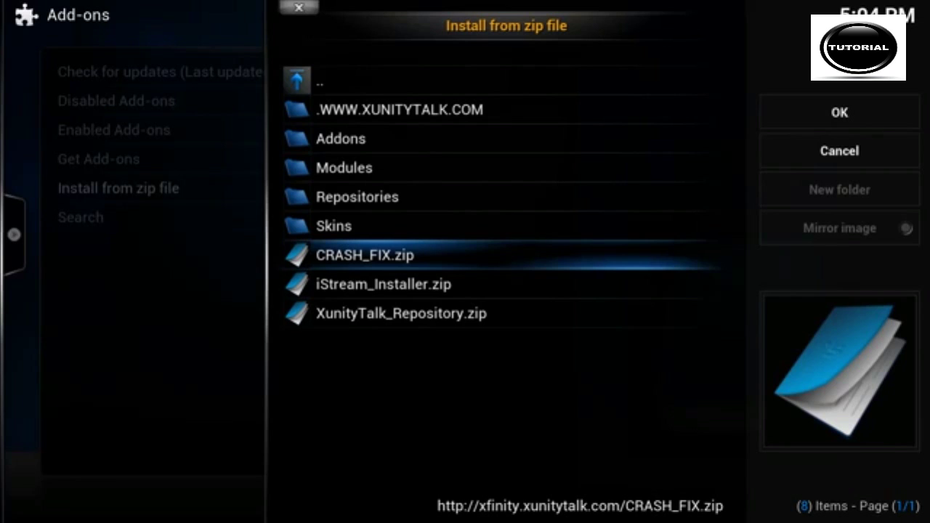
{"action": "key", "text": "Return"}
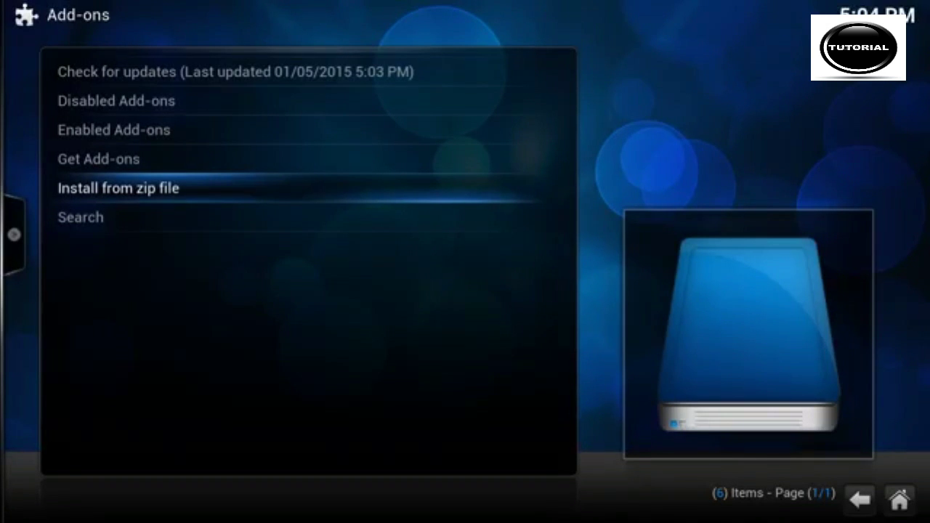
Step: Move through the Add-ons menu to Get Add-ons
{"action": "key", "text": "Down"}
{"action": "key", "text": "Down"}
{"action": "key", "text": "Down"}
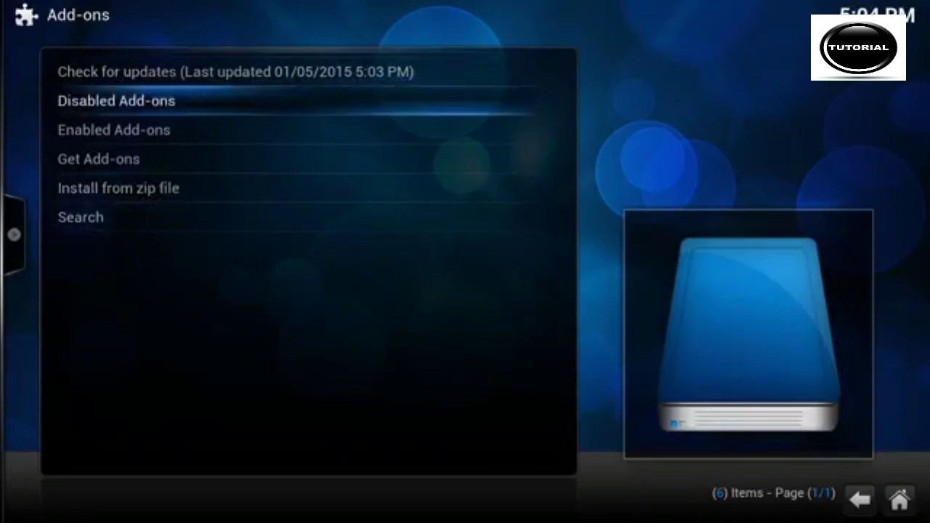
{"action": "key", "text": "Up"}
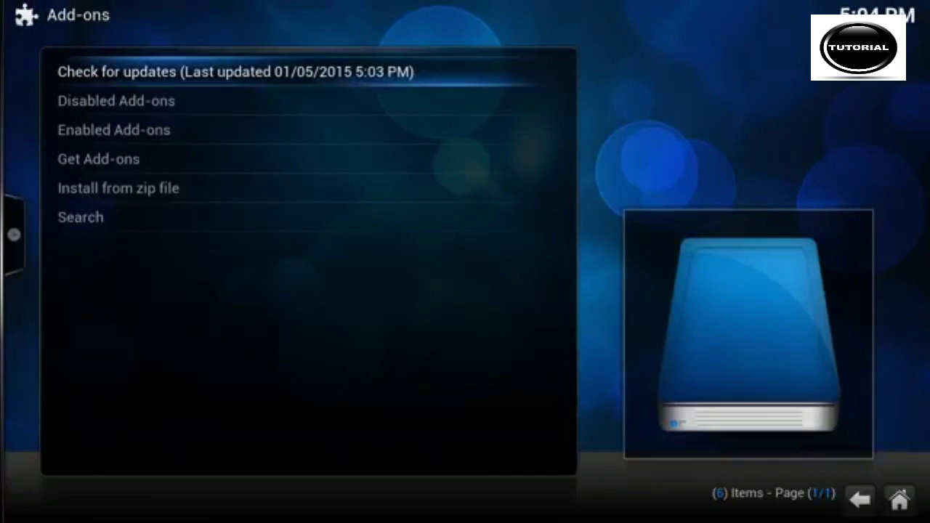
{"action": "key", "text": "Down"}
{"action": "key", "text": "Down"}
{"action": "key", "text": "Down"}
Step: Open Total Installer's info under TotalRevolution > Program Add-ons to confirm it is enabled
{"action": "key", "text": "Return"}
{"action": "key", "text": "Down"}
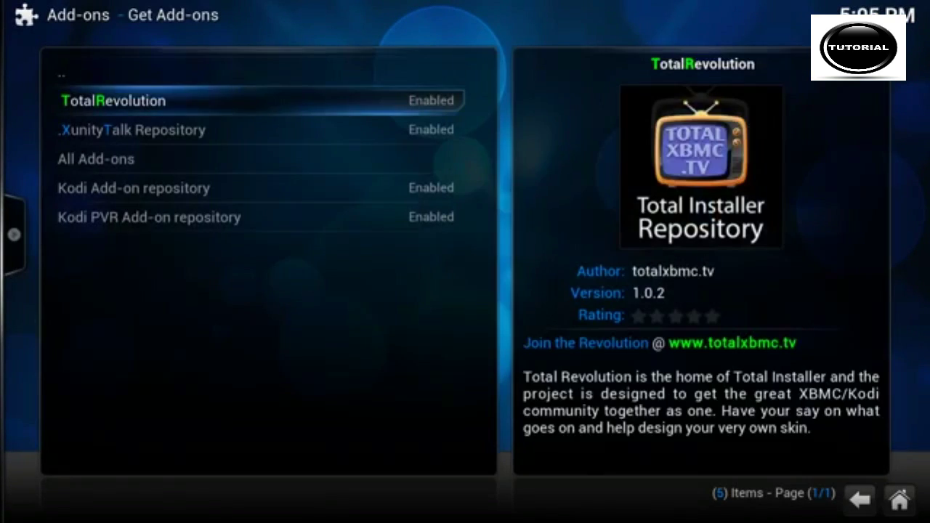
{"action": "key", "text": "Return"}
{"action": "key", "text": "Down"}
{"action": "key", "text": "Down"}
{"action": "key", "text": "Return"}
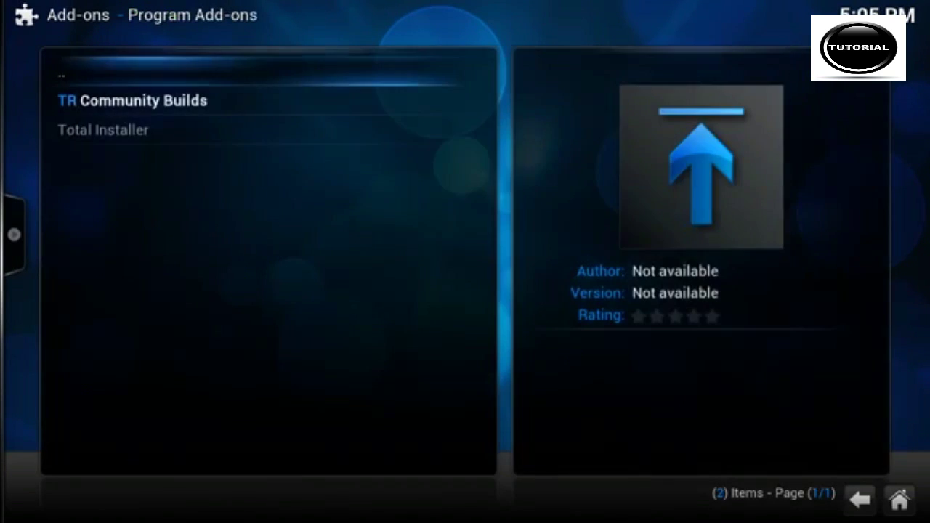
{"action": "key", "text": "Down"}
{"action": "key", "text": "Return"}
{"action": "key", "text": "Return"}
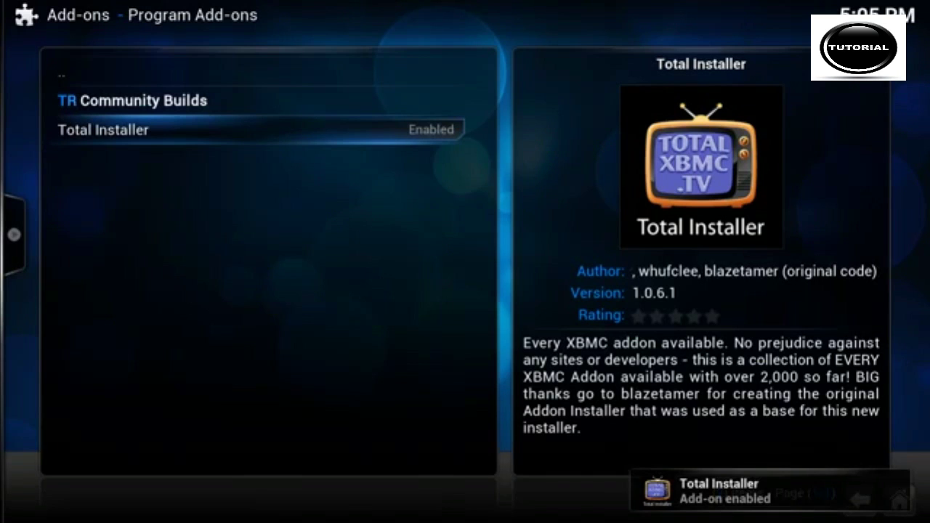
Step: Back out of the repositories to the home screen and open the PROGRAMS add-ons list
{"action": "key", "text": "Up"}
{"action": "key", "text": "Up"}
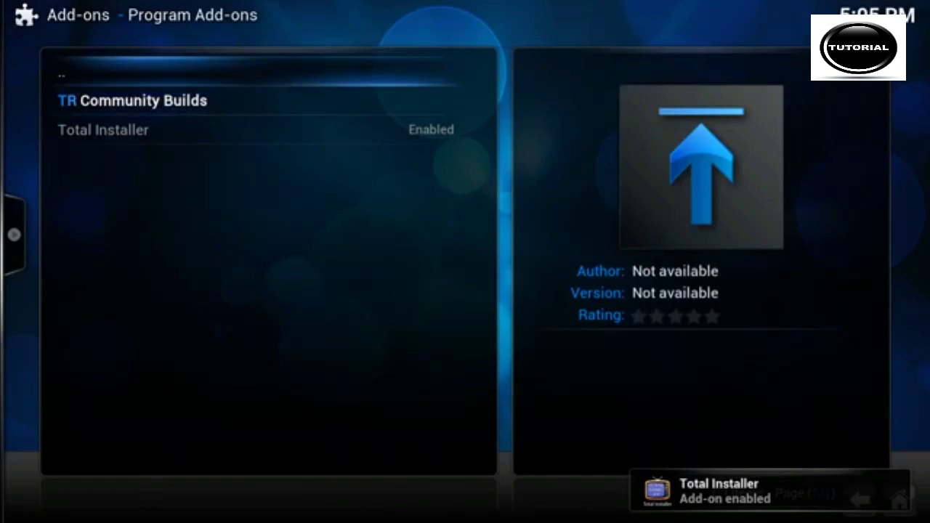
{"action": "key", "text": "Return"}
{"action": "key", "text": "Down"}
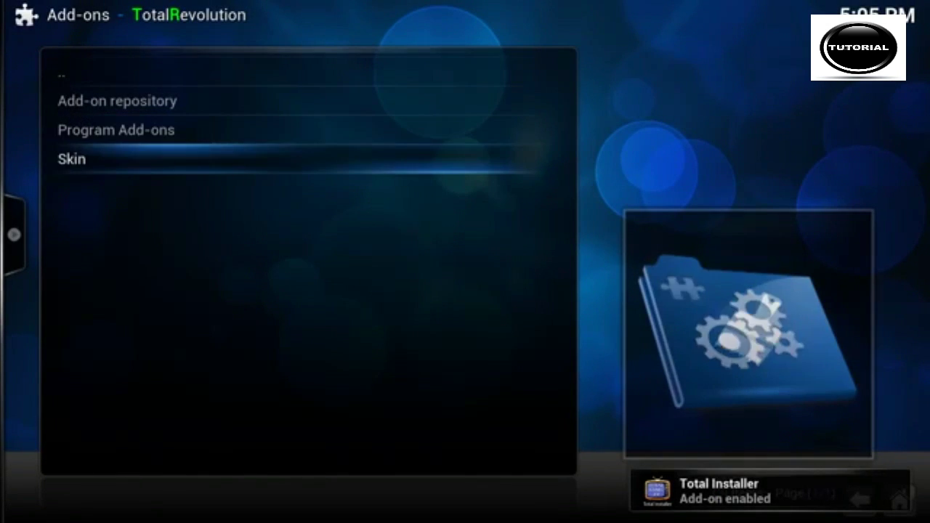
{"action": "key", "text": "Down"}
{"action": "key", "text": "Return"}
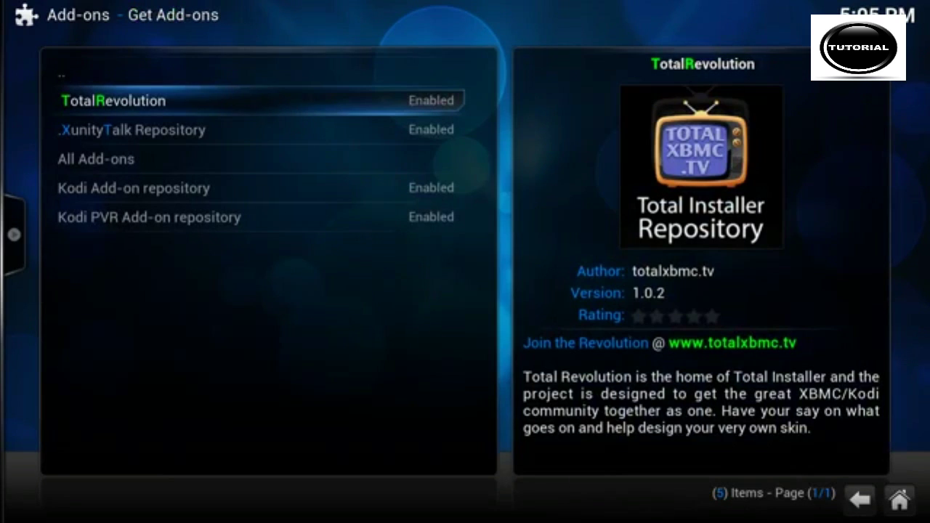
{"action": "key", "text": "Down"}
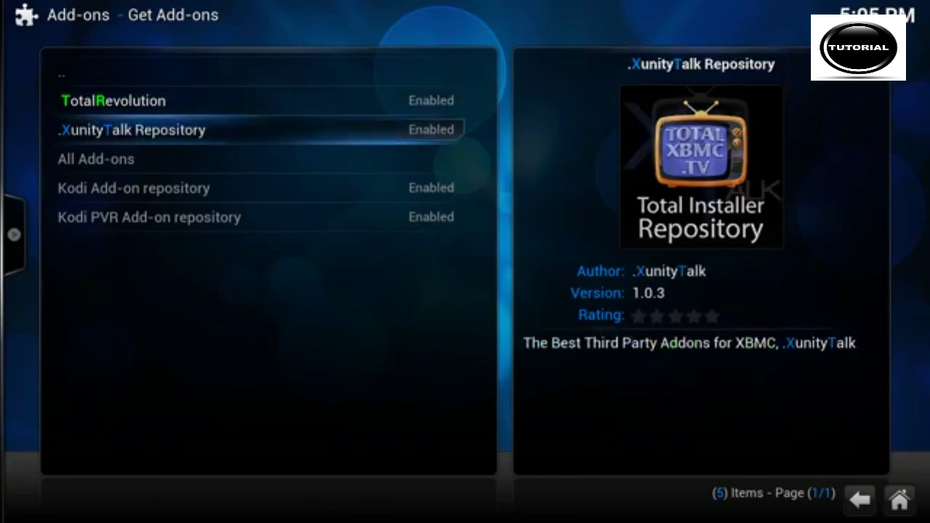
{"action": "key", "text": "Down"}
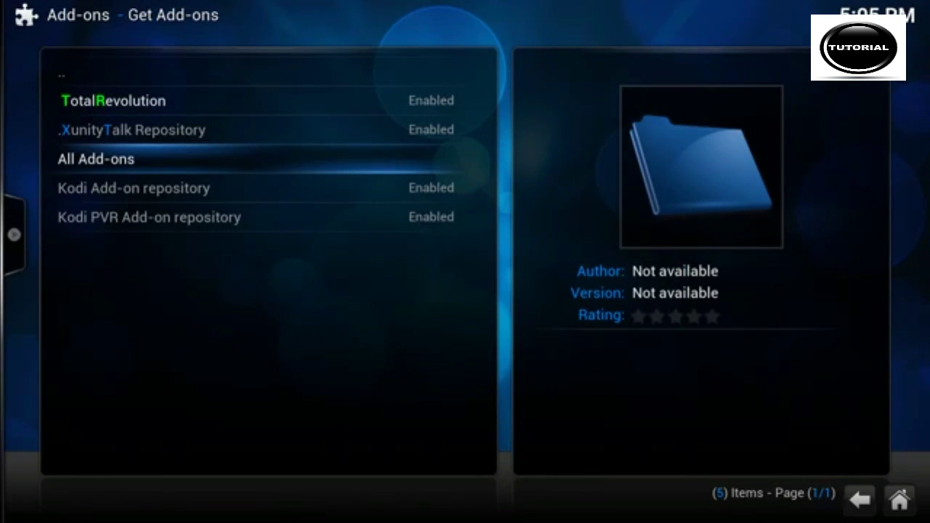
{"action": "key", "text": "Escape"}
{"action": "key", "text": "Escape"}
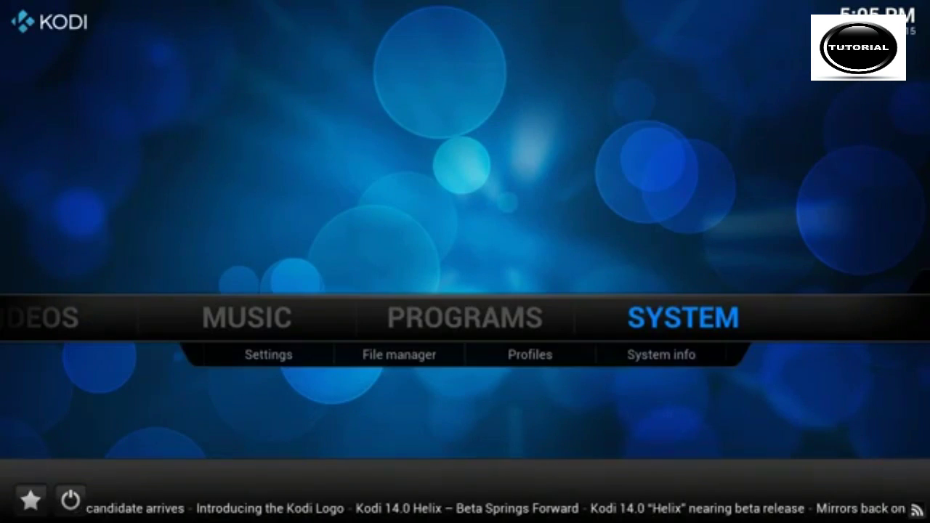
{"action": "key", "text": "Left"}
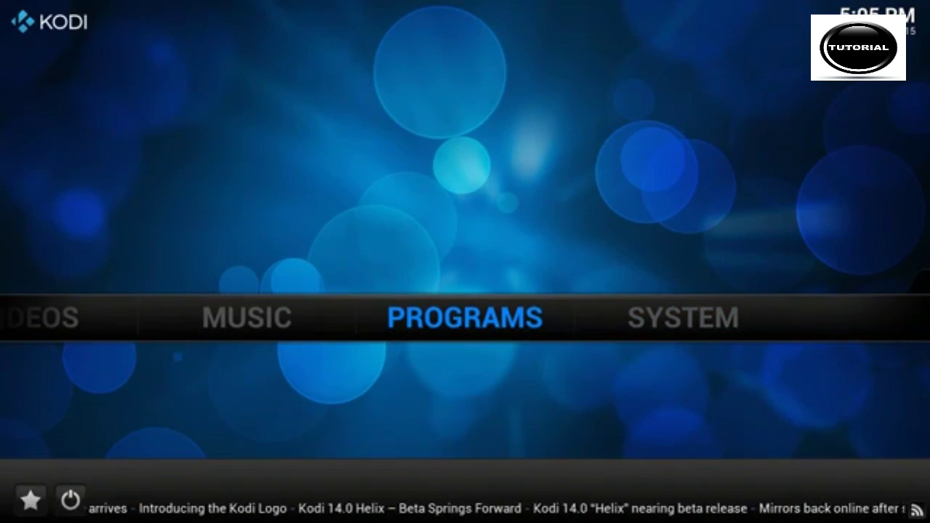
{"action": "key", "text": "Return"}
Step: Run a Total Installer manual search for 'istream'
{"action": "key", "text": "Down"}
{"action": "key", "text": "Down"}
{"action": "key", "text": "Return"}
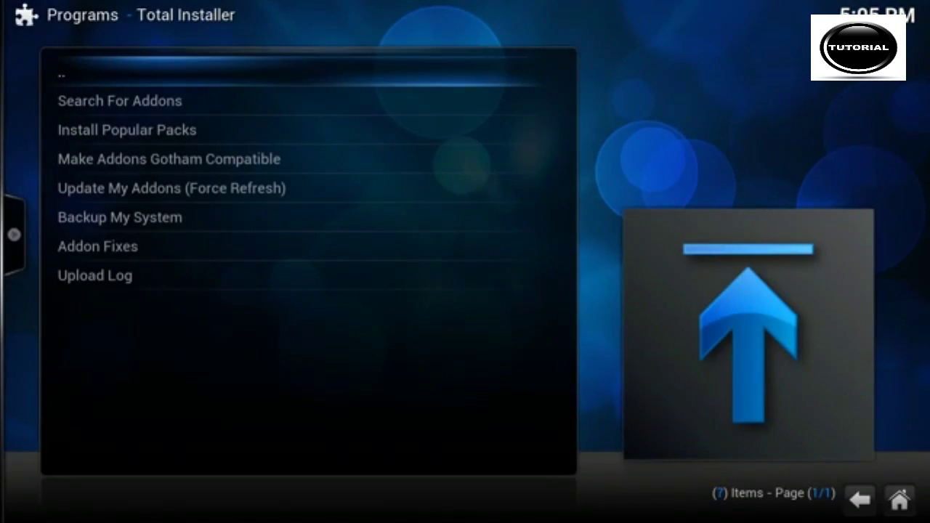
{"action": "key", "text": "Down"}
{"action": "key", "text": "Return"}
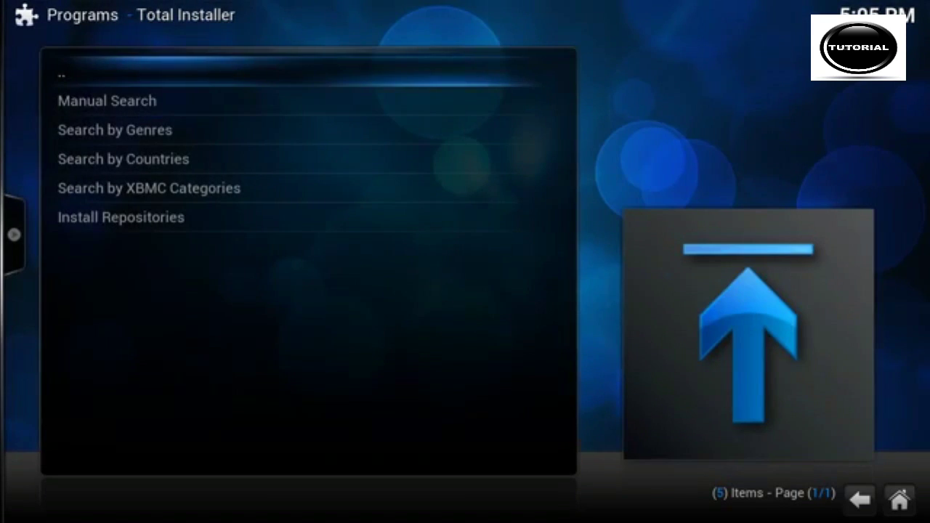
{"action": "key", "text": "Down"}
{"action": "key", "text": "Return"}
{"action": "type", "text": "i"}
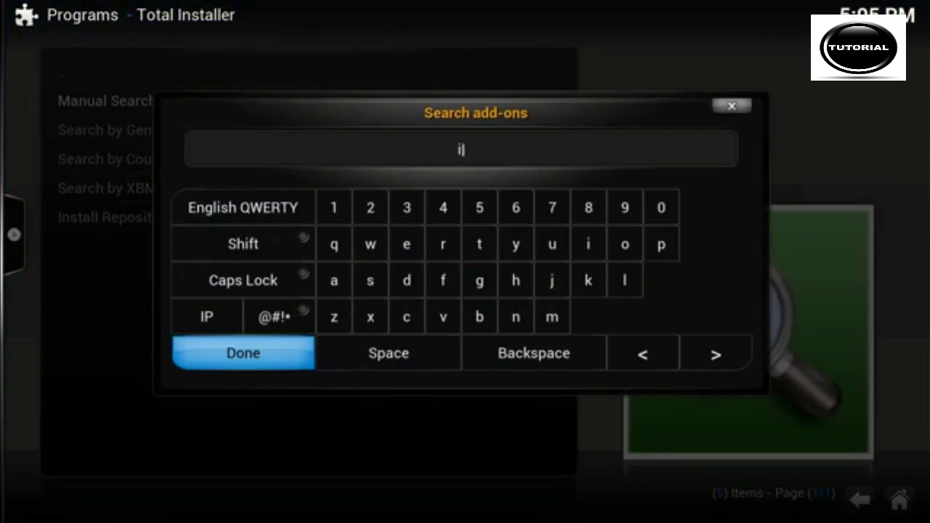
{"action": "type", "text": "stream"}
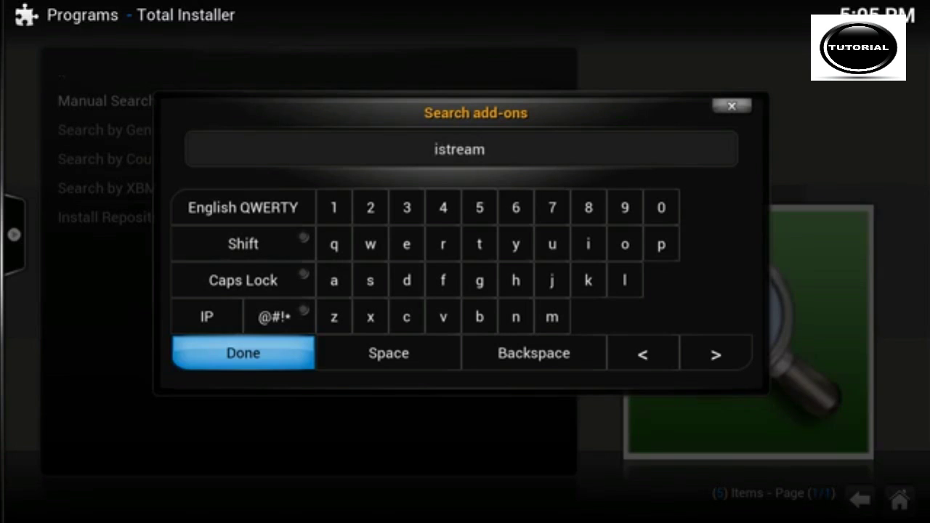
{"action": "key", "text": "Return"}
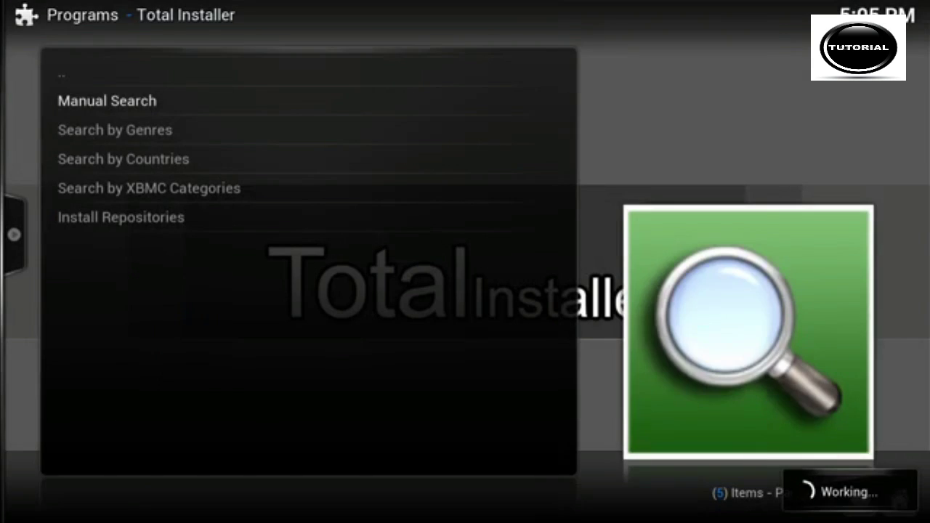
Step: Browse the iStream results and open the iSTREAM add-on entry
{"action": "key", "text": "Down"}
{"action": "key", "text": "Down"}
{"action": "key", "text": "Down"}
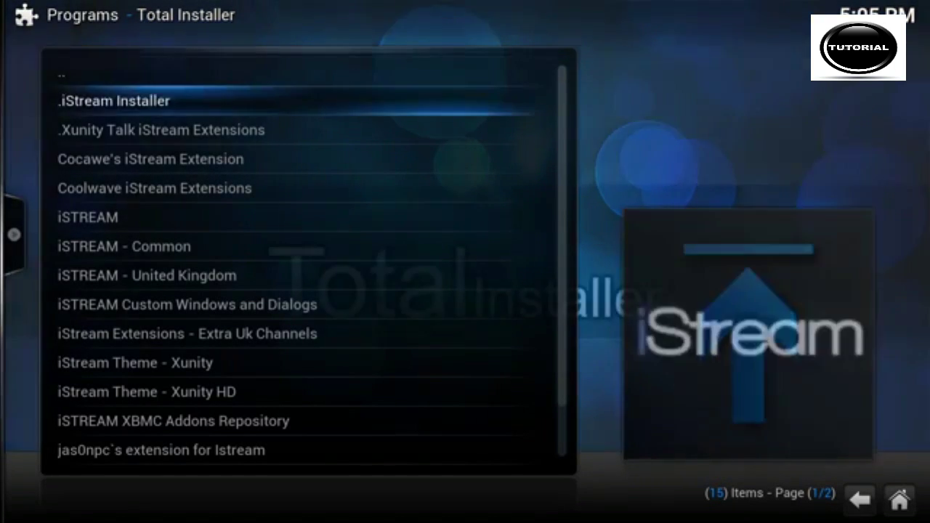
{"action": "key", "text": "Down"}
{"action": "key", "text": "Down"}
{"action": "key", "text": "Down"}
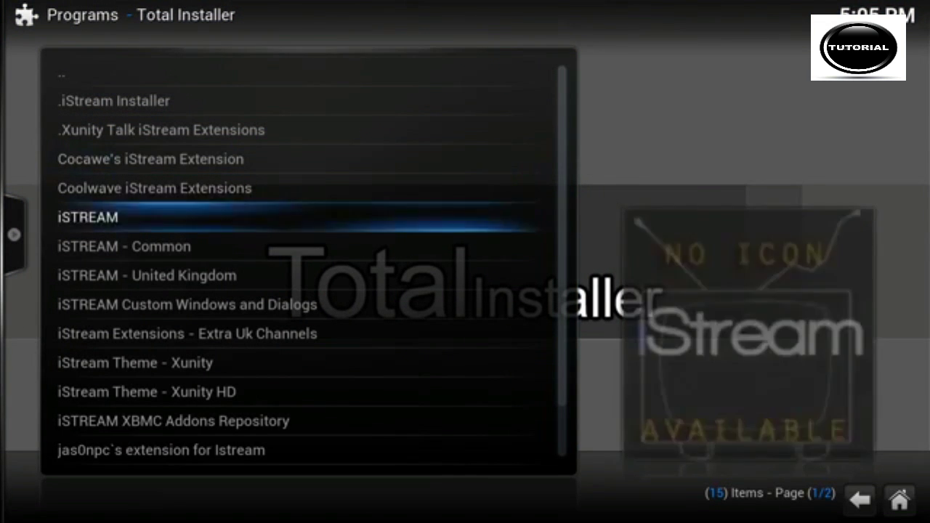
{"action": "key", "text": "Down"}
{"action": "key", "text": "Down"}
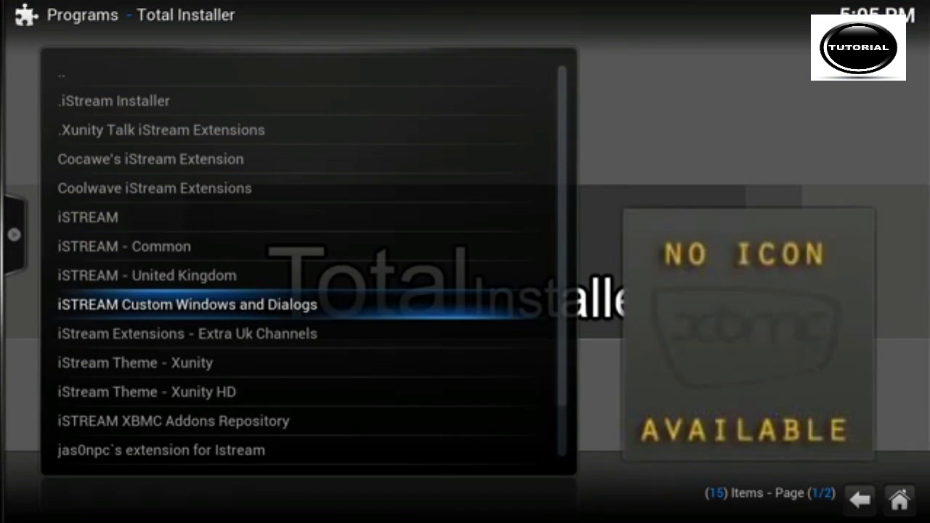
{"action": "key", "text": "Up"}
{"action": "key", "text": "Up"}
{"action": "key", "text": "Up"}
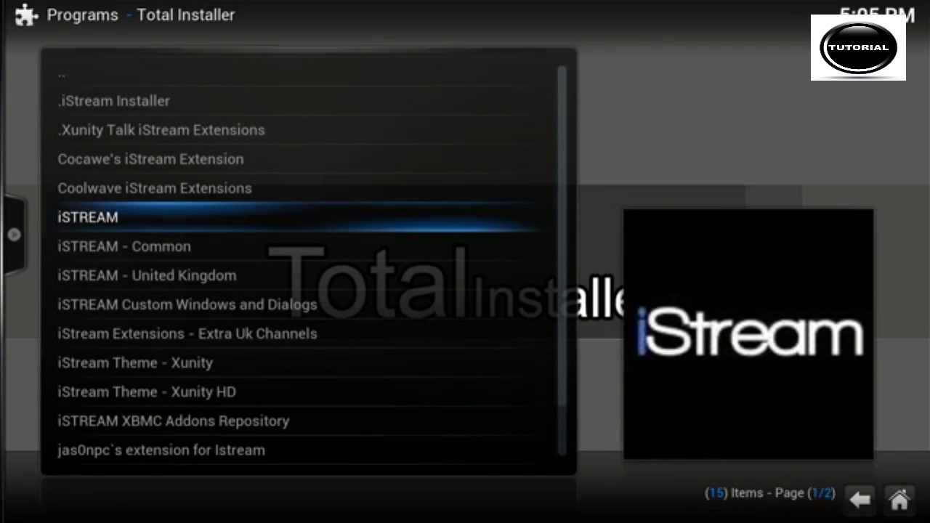
{"action": "key", "text": "Return"}
{"action": "key", "text": "Return"}
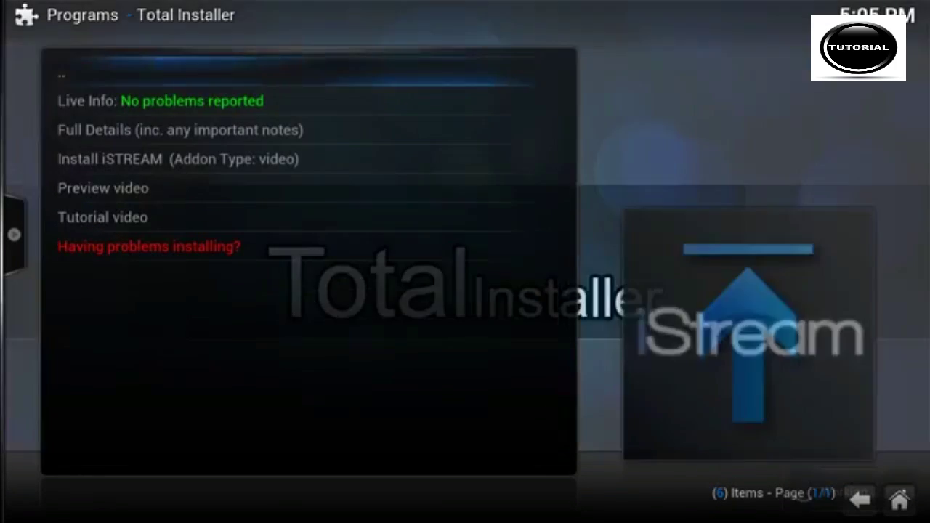
Step: Confirm installing iSTREAM and dismiss the success and author credit messages
{"action": "key", "text": "Up"}
{"action": "key", "text": "Up"}
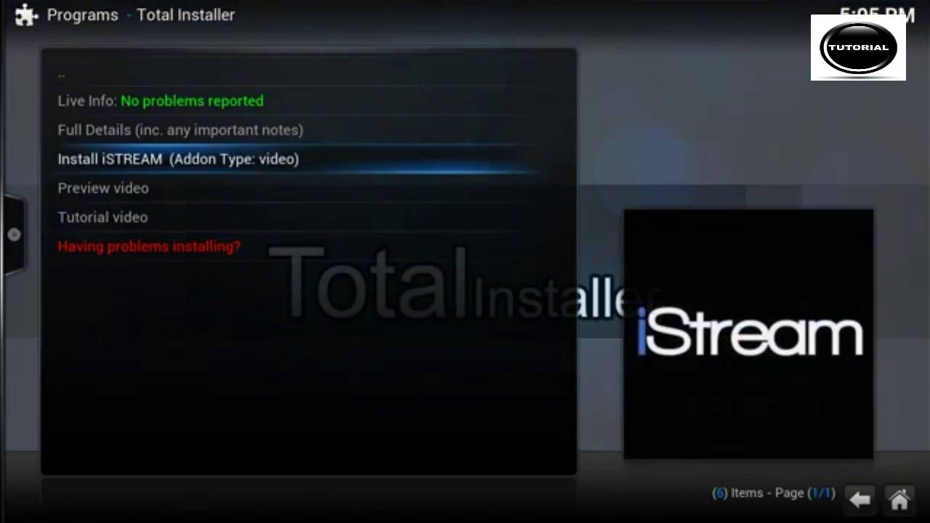
{"action": "key", "text": "Return"}
{"action": "key", "text": "Left"}
{"action": "key", "text": "Return"}
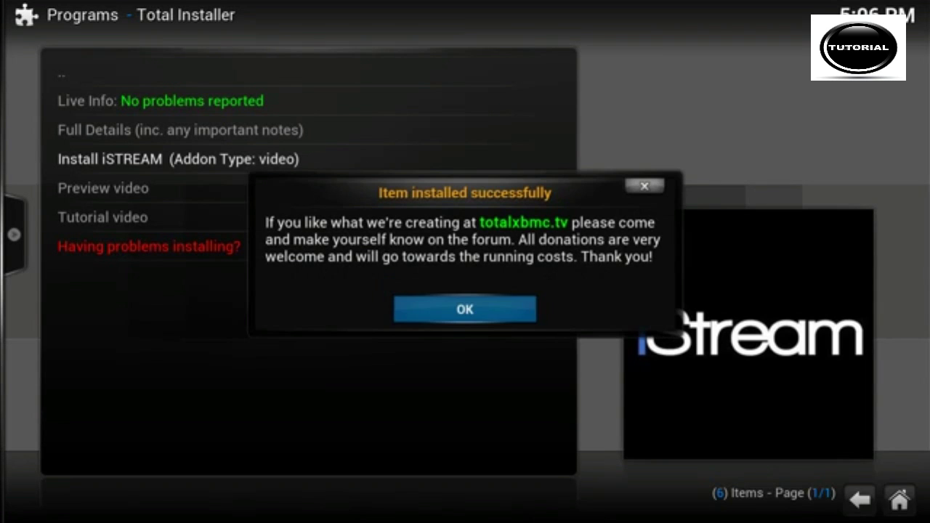
{"action": "key", "text": "Return"}
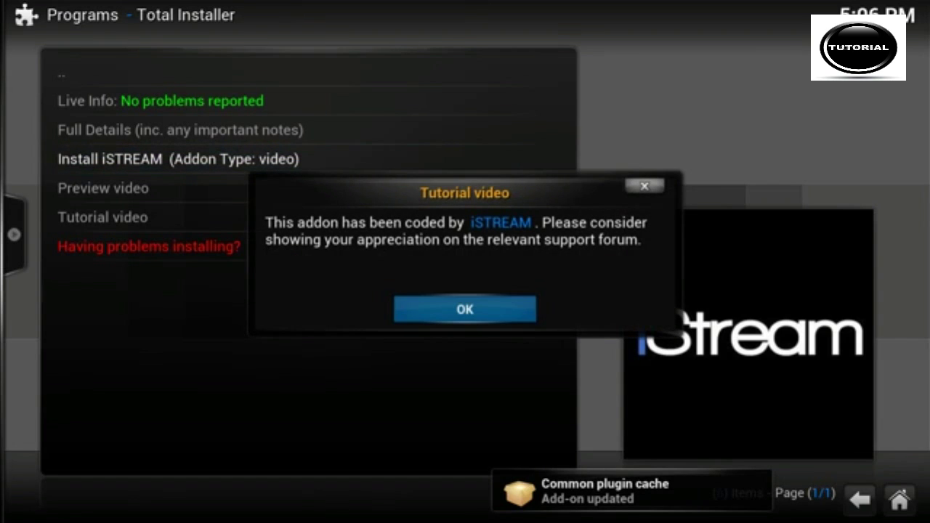
{"action": "key", "text": "Return"}
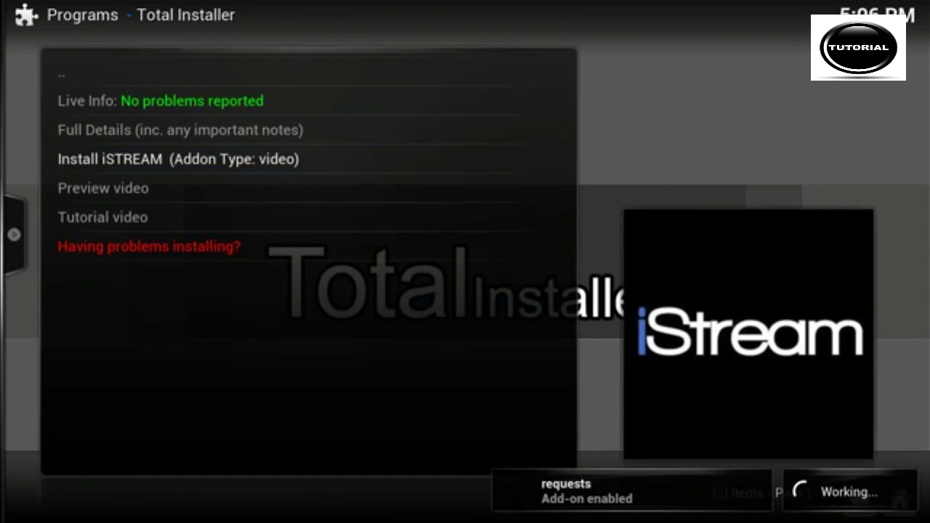
Step: Go back via '..' to the istream search results
{"action": "key", "text": "Return"}
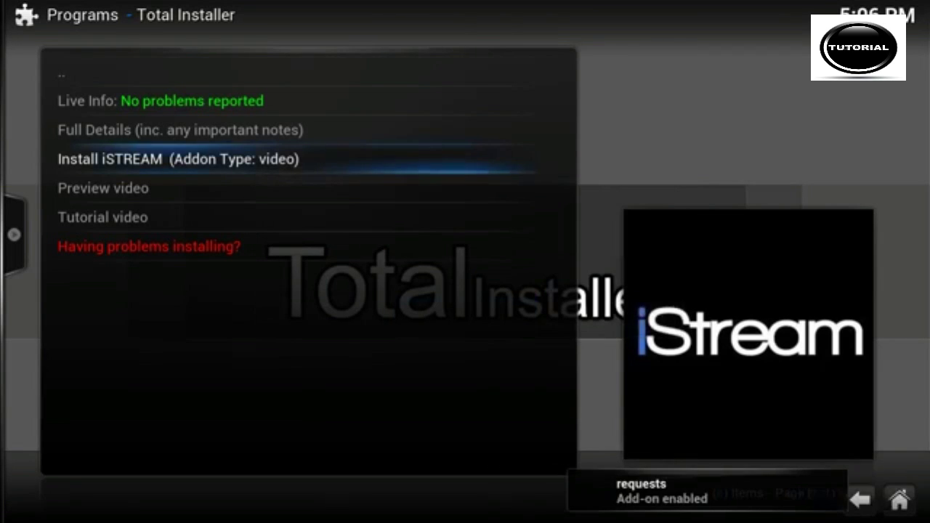
{"action": "key", "text": "Up"}
{"action": "key", "text": "Up"}
{"action": "key", "text": "Up"}
{"action": "key", "text": "Return"}
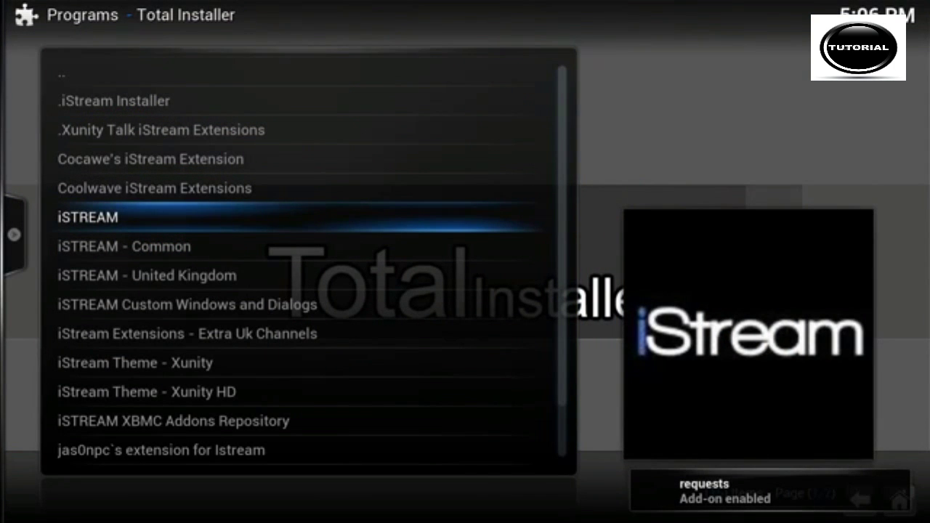
Step: Open iSTREAM - Common, confirm its install, dismiss the success message and return to the results
{"action": "key", "text": "Down"}
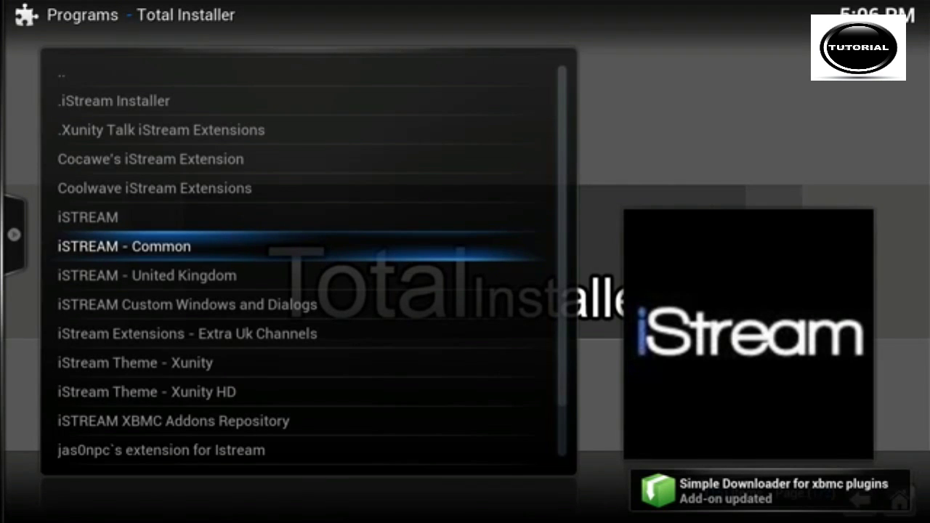
{"action": "key", "text": "Return"}
{"action": "key", "text": "Return"}
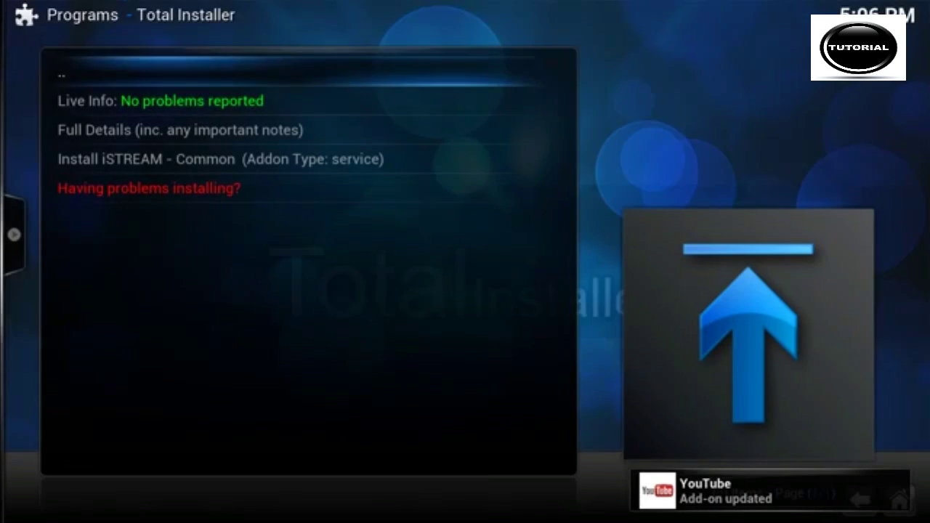
{"action": "key", "text": "Return"}
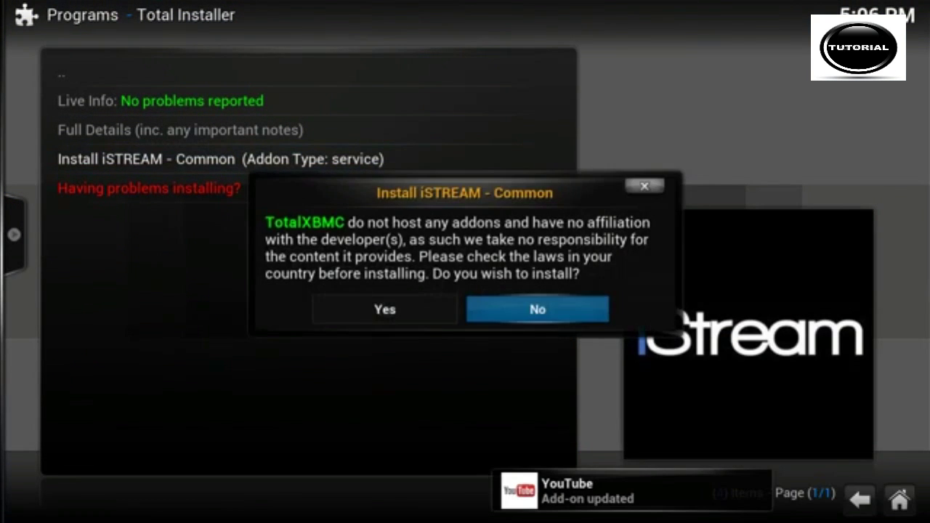
{"action": "key", "text": "Left"}
{"action": "key", "text": "Return"}
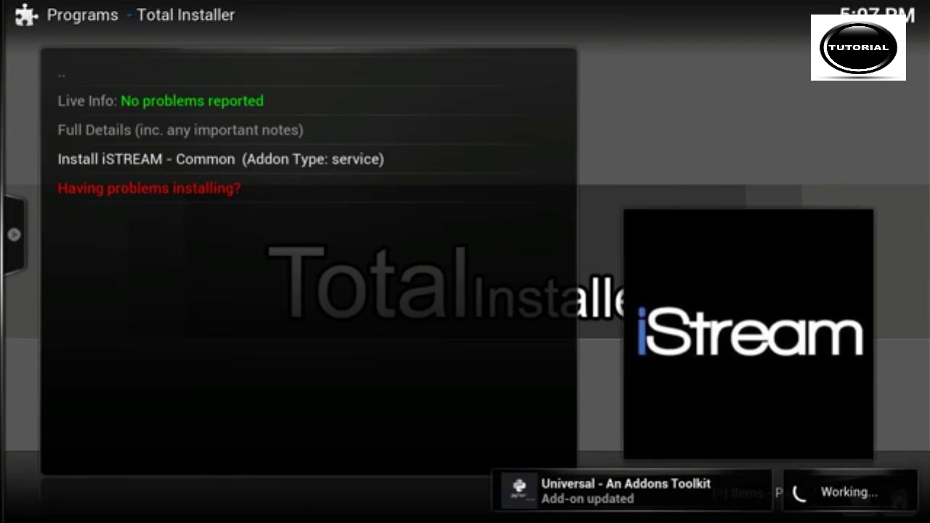
{"action": "key", "text": "Return"}
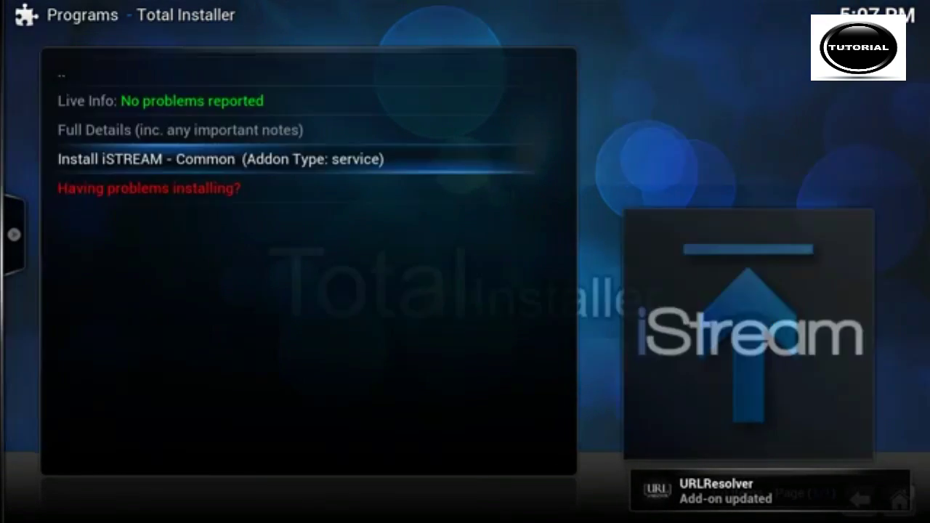
{"action": "key", "text": "Return"}
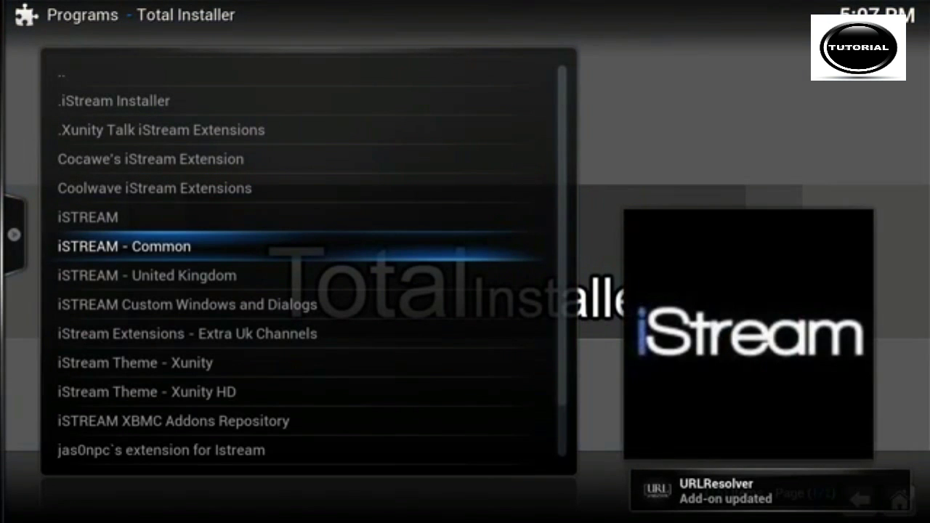
Step: Open iSTREAM Custom Windows and Dialogs, confirm its install, and dismiss the success message
{"action": "key", "text": "Down"}
{"action": "key", "text": "Down"}
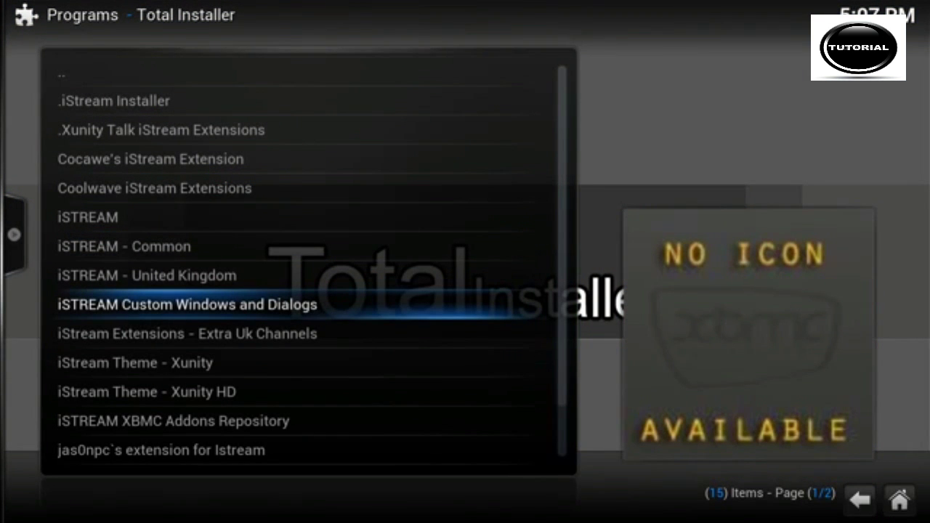
{"action": "key", "text": "Return"}
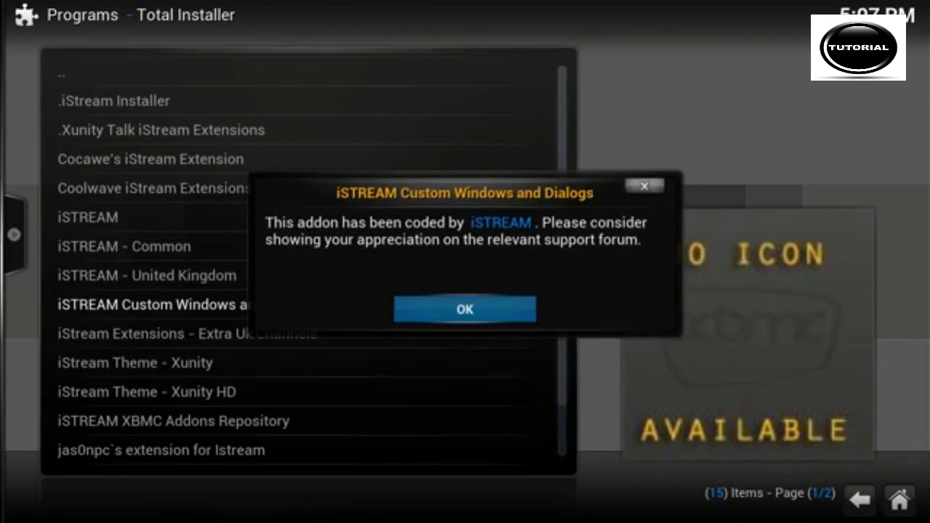
{"action": "key", "text": "Return"}
{"action": "key", "text": "Down"}
{"action": "key", "text": "Down"}
{"action": "key", "text": "Down"}
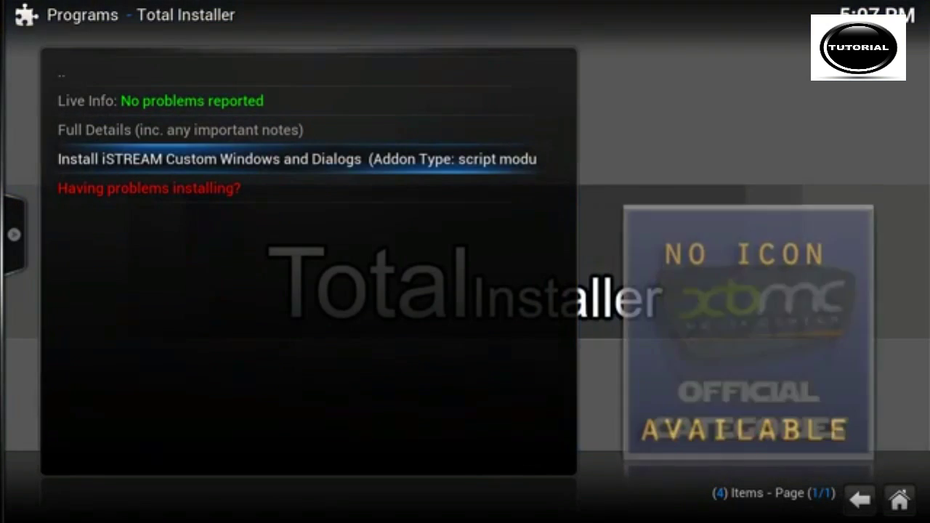
{"action": "key", "text": "Return"}
{"action": "key", "text": "Left"}
{"action": "key", "text": "Return"}
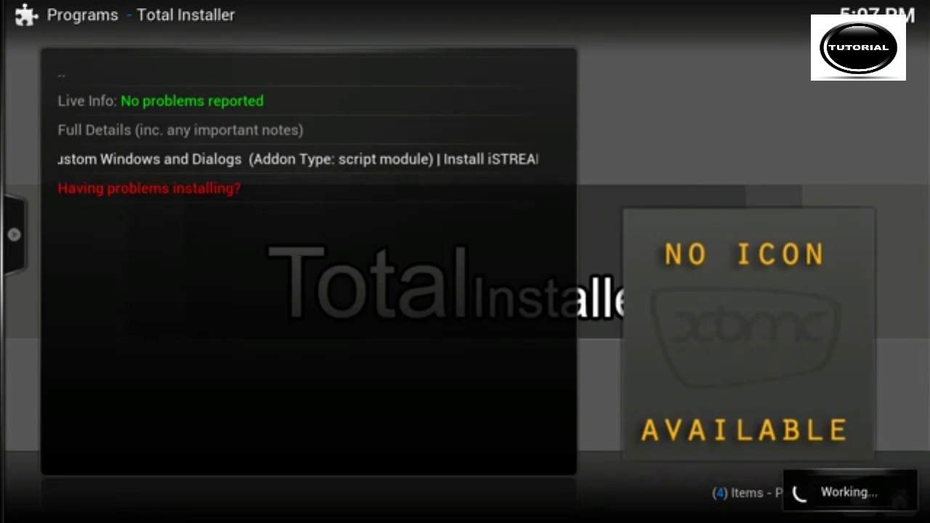
{"action": "key", "text": "Return"}
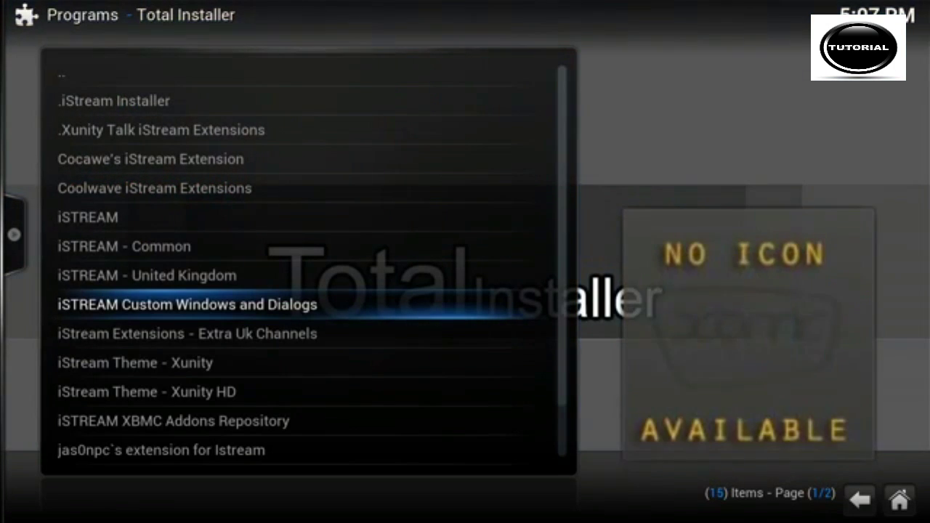
Step: Install iStream Extensions - Extra Uk Channels from Total Installer, confirming Yes and dismissing the notes
{"action": "key", "text": "Down"}
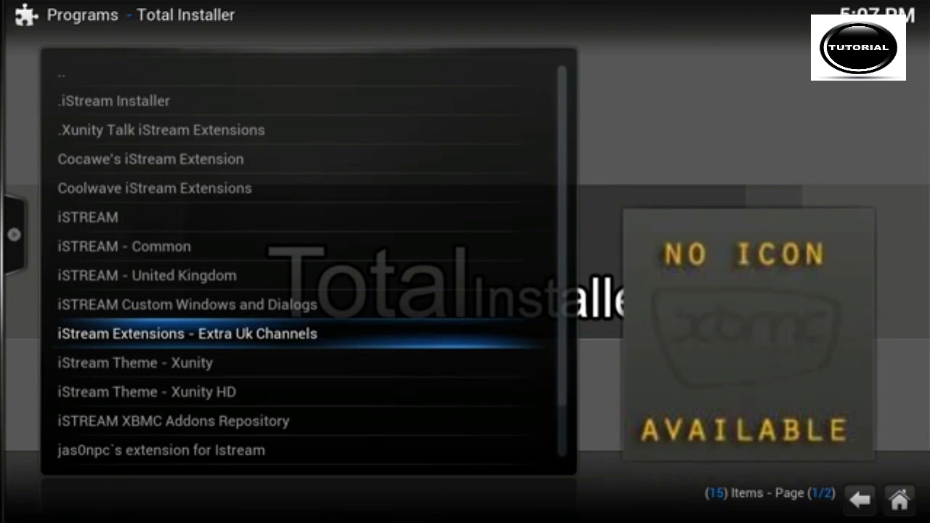
{"action": "key", "text": "Return"}
{"action": "key", "text": "Return"}
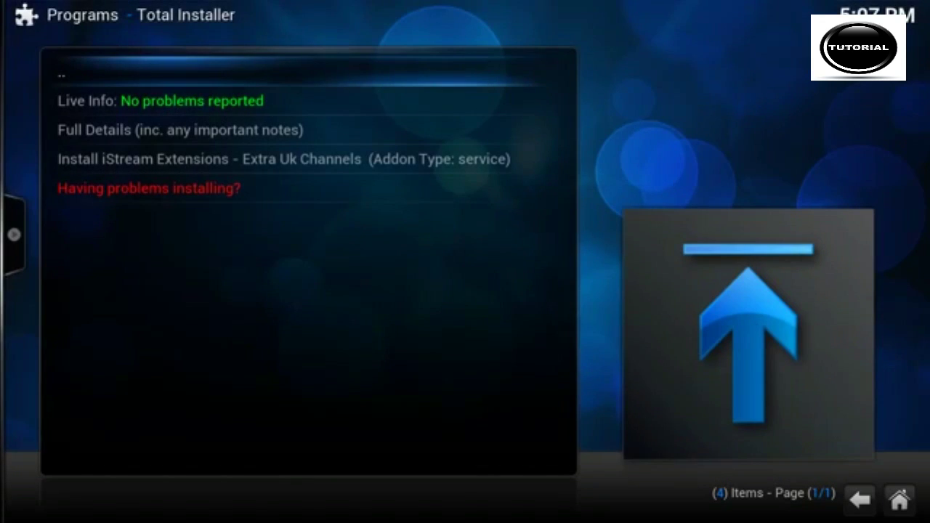
{"action": "key", "text": "Down"}
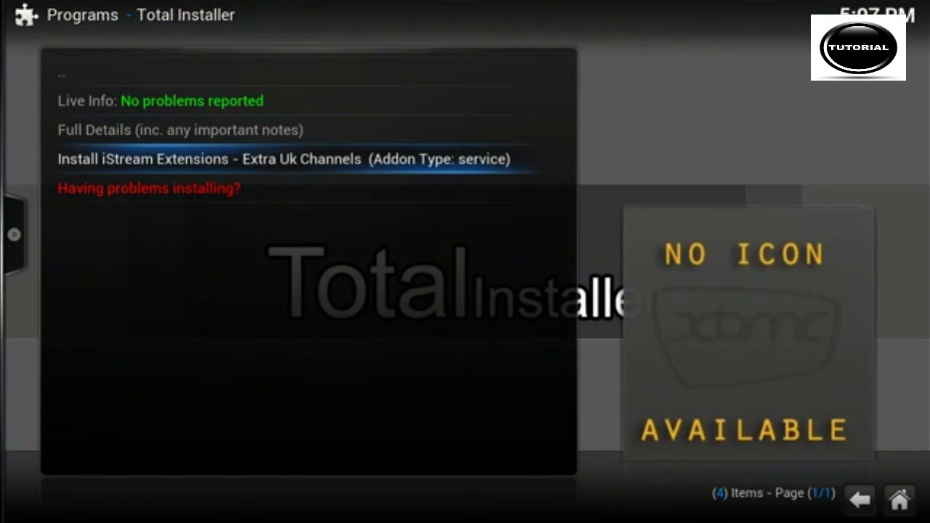
{"action": "key", "text": "Return"}
{"action": "key", "text": "Left"}
{"action": "key", "text": "Return"}
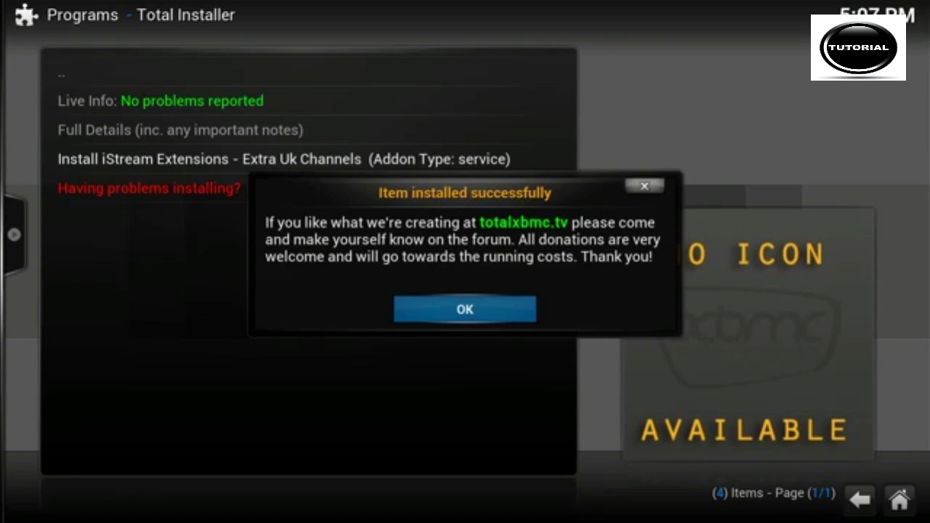
{"action": "key", "text": "Return"}
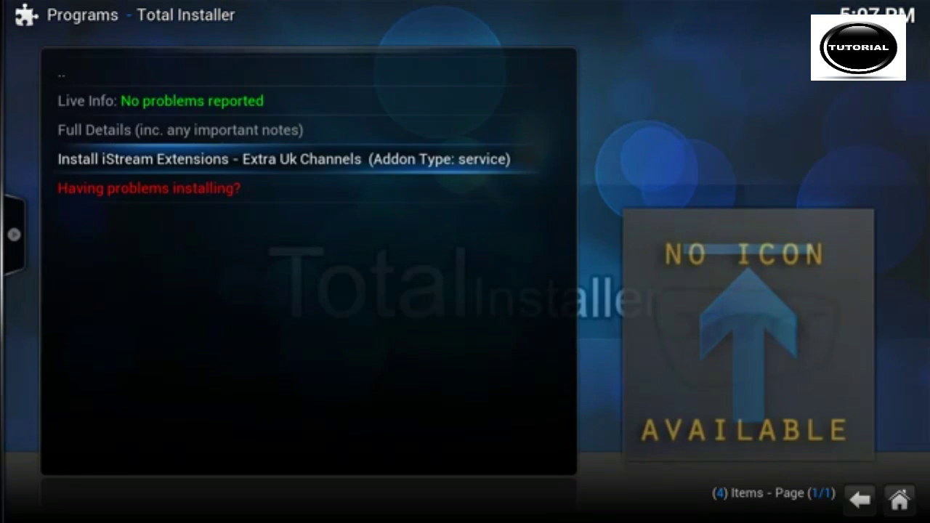
{"action": "key", "text": "Return"}
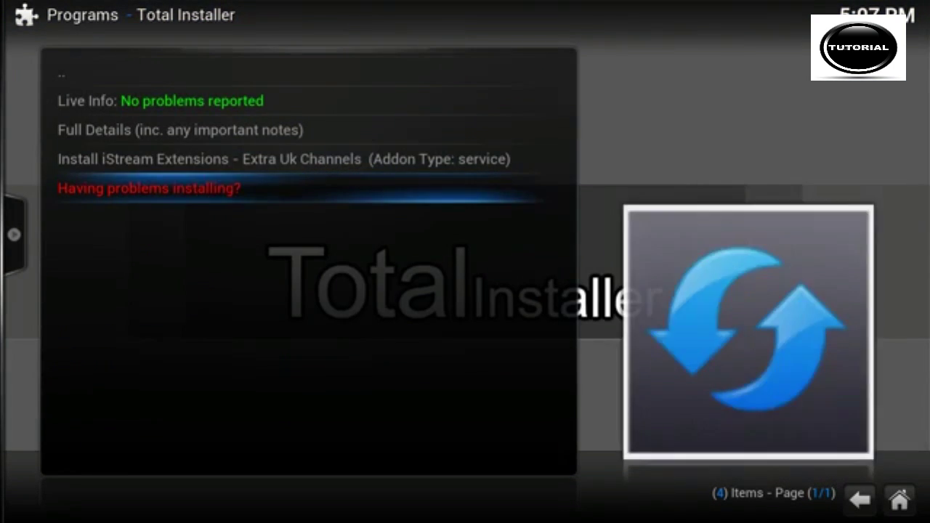
{"action": "key", "text": "Down"}
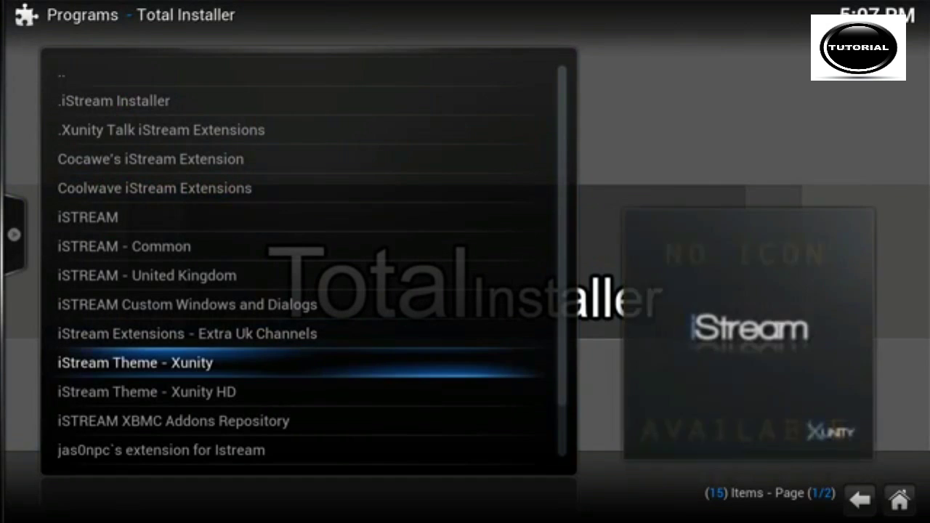
Step: Install iStream Theme - Xunity, confirm Yes, and go back to the iStream results list
{"action": "key", "text": "Return"}
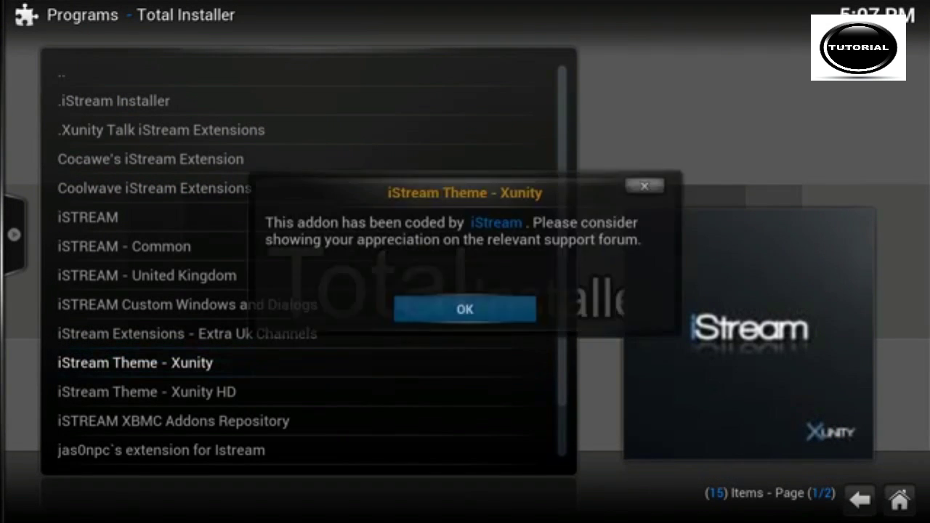
{"action": "key", "text": "Return"}
{"action": "key", "text": "Down"}
{"action": "key", "text": "Down"}
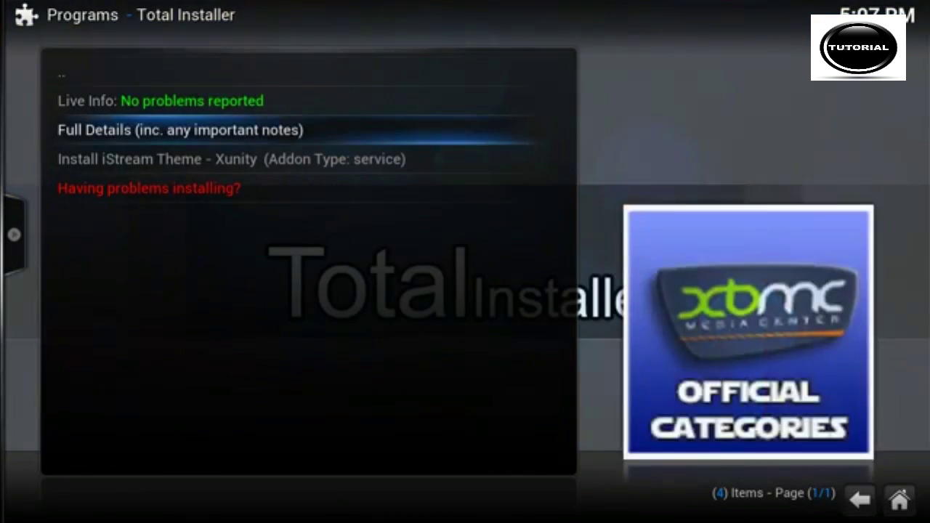
{"action": "key", "text": "Down"}
{"action": "key", "text": "Return"}
{"action": "key", "text": "Left"}
{"action": "key", "text": "Return"}
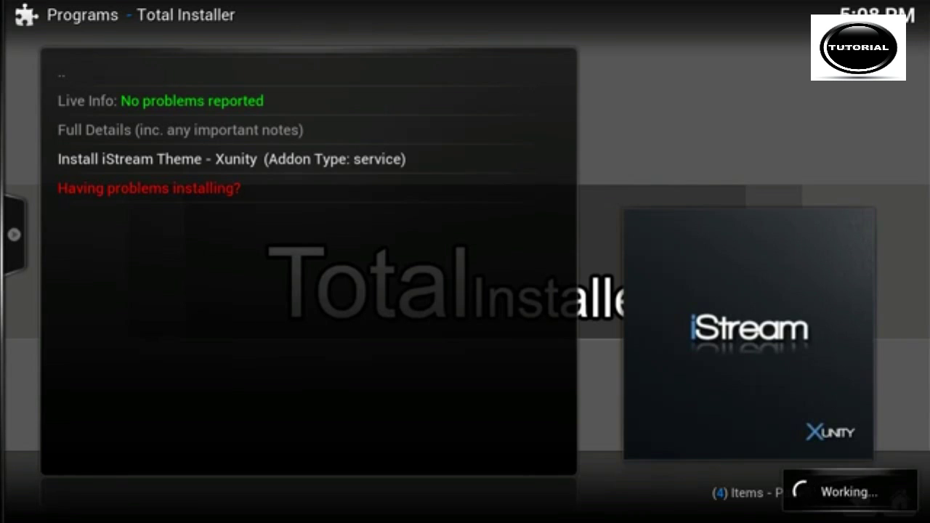
{"action": "key", "text": "Return"}
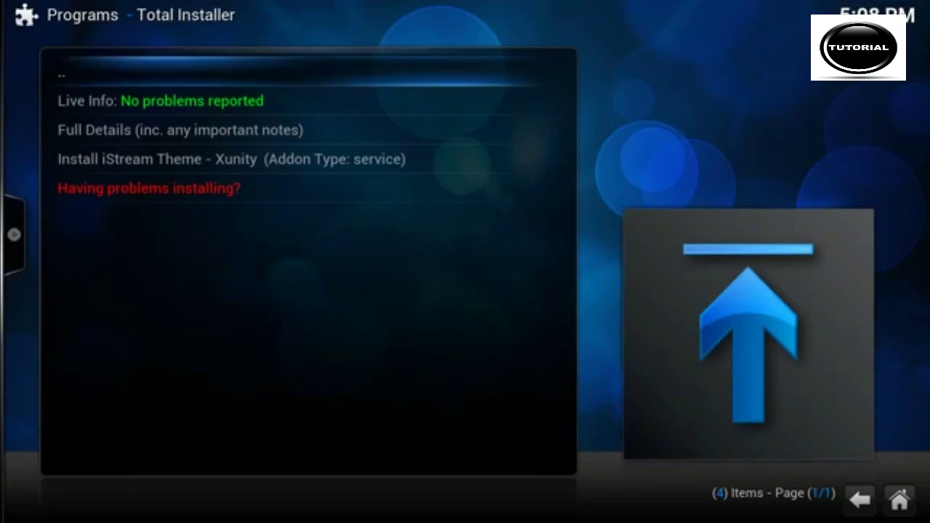
{"action": "key", "text": "BackSpace"}
{"action": "key", "text": "Down"}
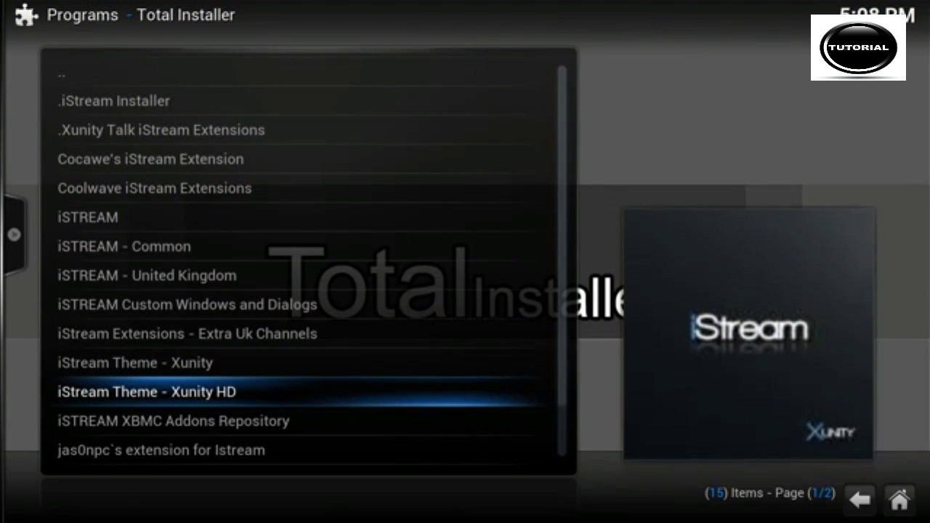
Step: Install iStream Theme - Xunity HD, confirm Yes, dismiss the success message and go back
{"action": "key", "text": "Return"}
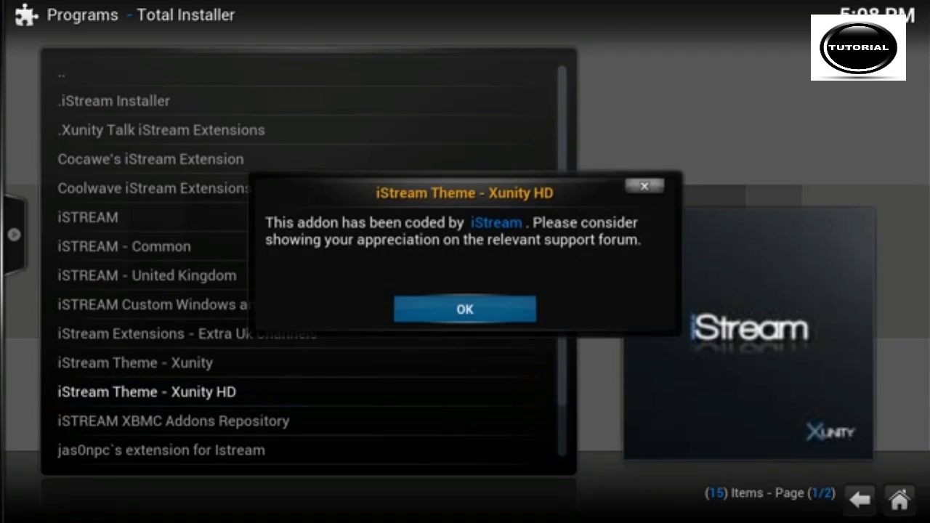
{"action": "key", "text": "Return"}
{"action": "key", "text": "Down"}
{"action": "key", "text": "Down"}
{"action": "key", "text": "Down"}
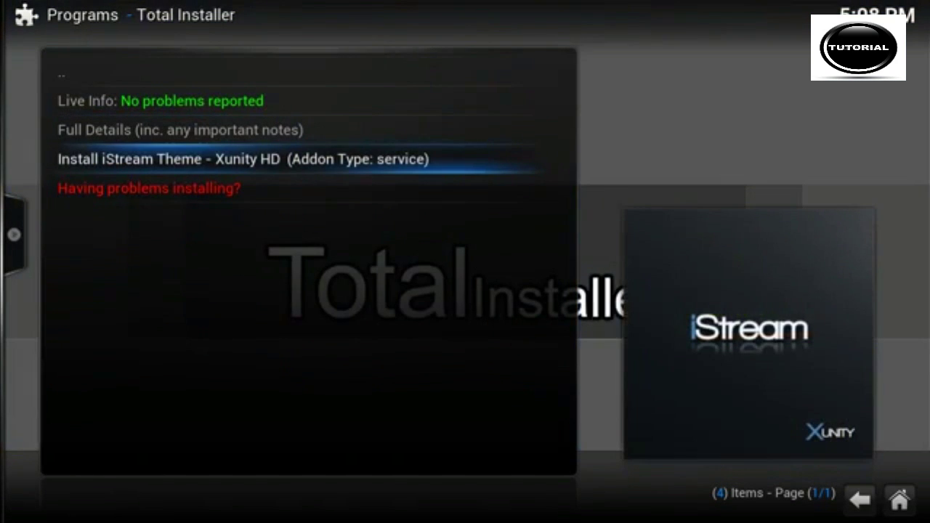
{"action": "key", "text": "Return"}
{"action": "key", "text": "Left"}
{"action": "key", "text": "Return"}
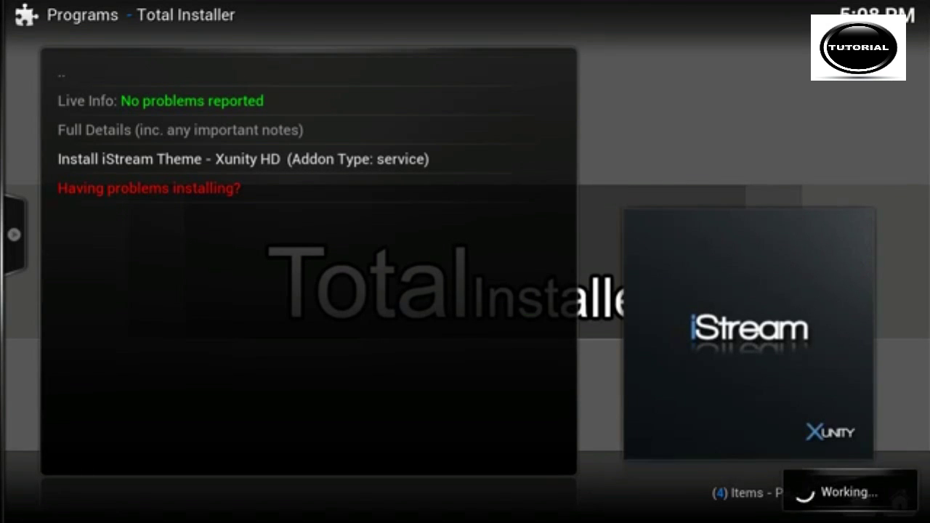
{"action": "key", "text": "Return"}
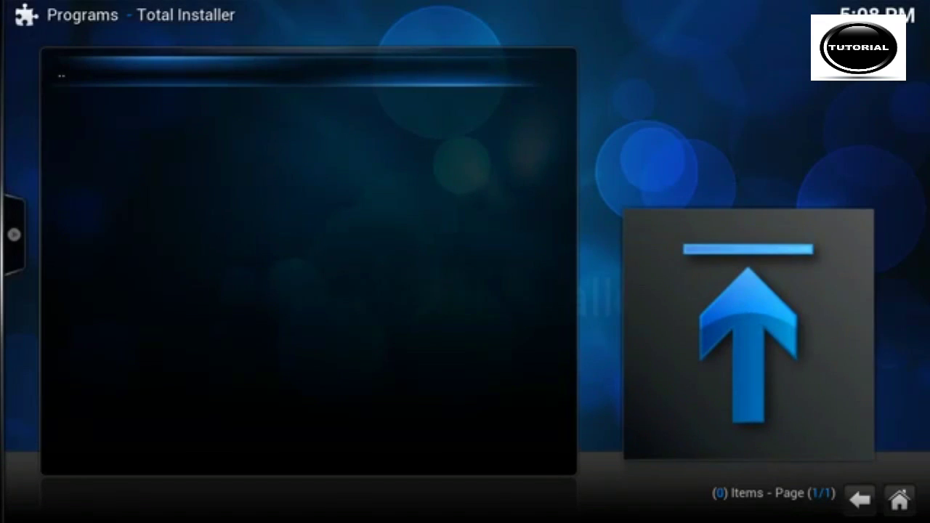
{"action": "key", "text": "BackSpace"}
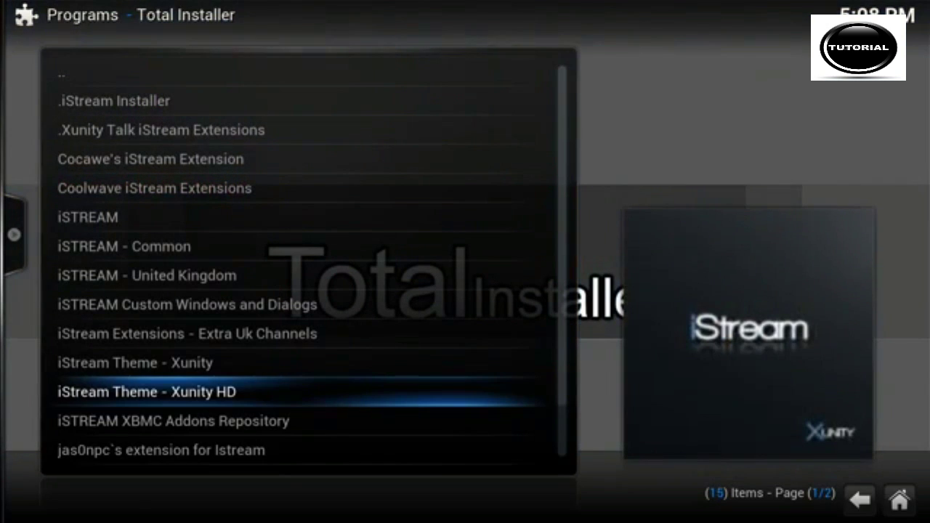
Step: Scroll the iStream results, then back out of Total Installer to the Get Add-ons repository list
{"action": "key", "text": "Down"}
{"action": "key", "text": "Down"}
{"action": "key", "text": "Down"}
{"action": "key", "text": "Down"}
{"action": "key", "text": "Down"}
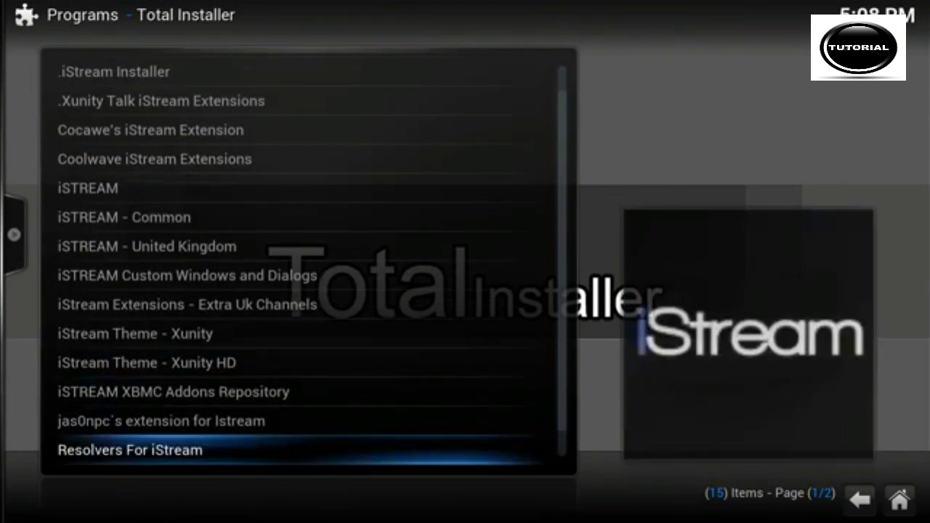
{"action": "key", "text": "Up"}
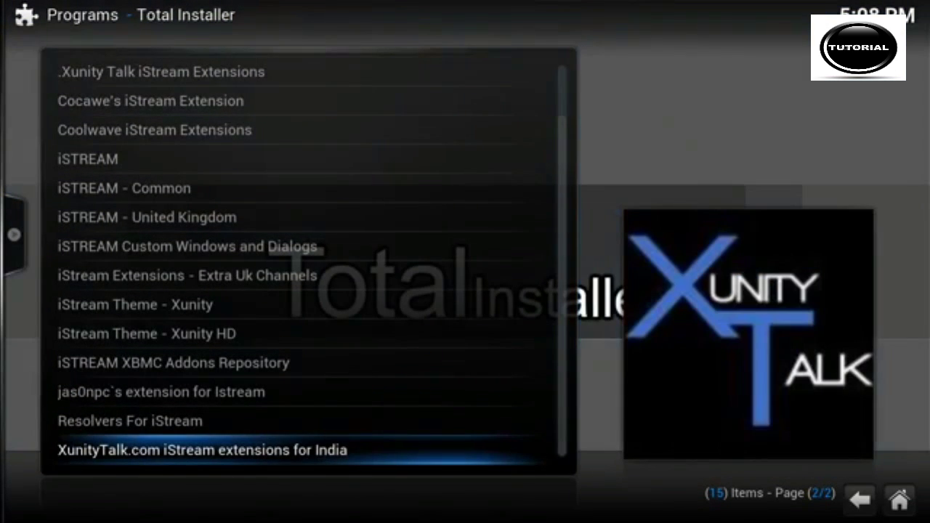
{"action": "key", "text": "Up"}
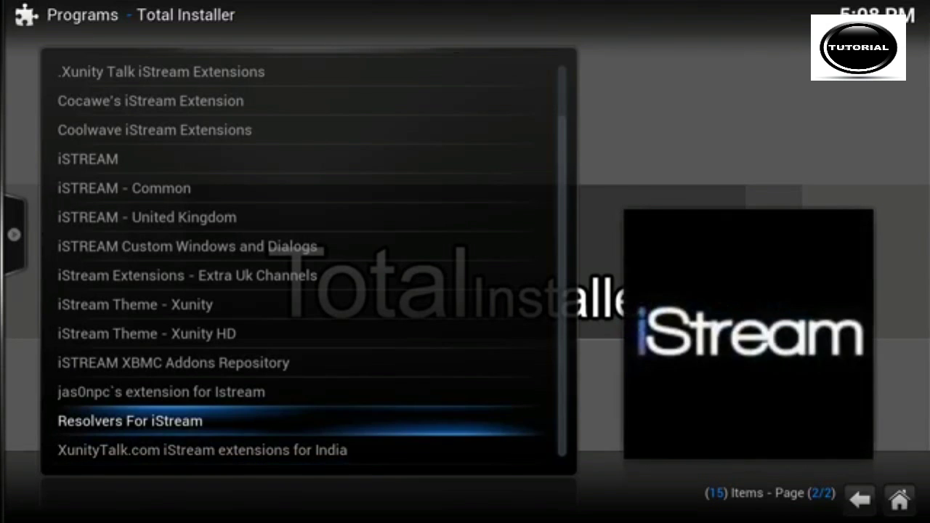
{"action": "key", "text": "Up"}
{"action": "key", "text": "Up"}
{"action": "key", "text": "Up"}
{"action": "key", "text": "Up"}
{"action": "key", "text": "Up"}
{"action": "key", "text": "Up"}
{"action": "key", "text": "Up"}
{"action": "key", "text": "Up"}
{"action": "key", "text": "Up"}
{"action": "key", "text": "Up"}
{"action": "key", "text": "Up"}
{"action": "key", "text": "Up"}
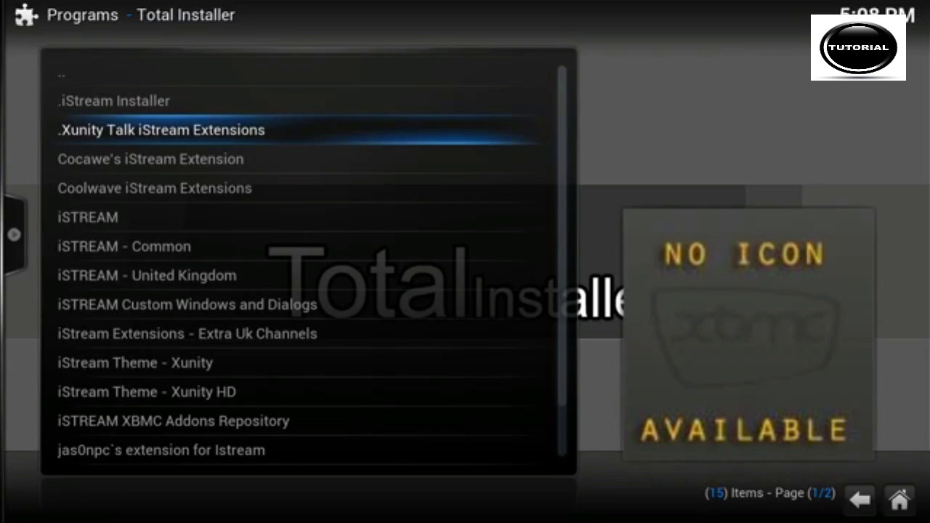
{"action": "key", "text": "BackSpace"}
{"action": "key", "text": "BackSpace"}
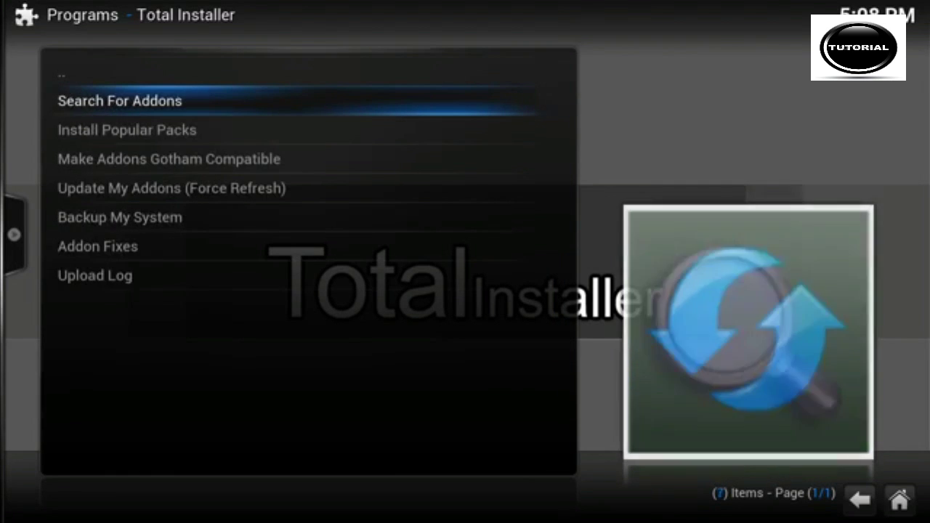
{"action": "key", "text": "BackSpace"}
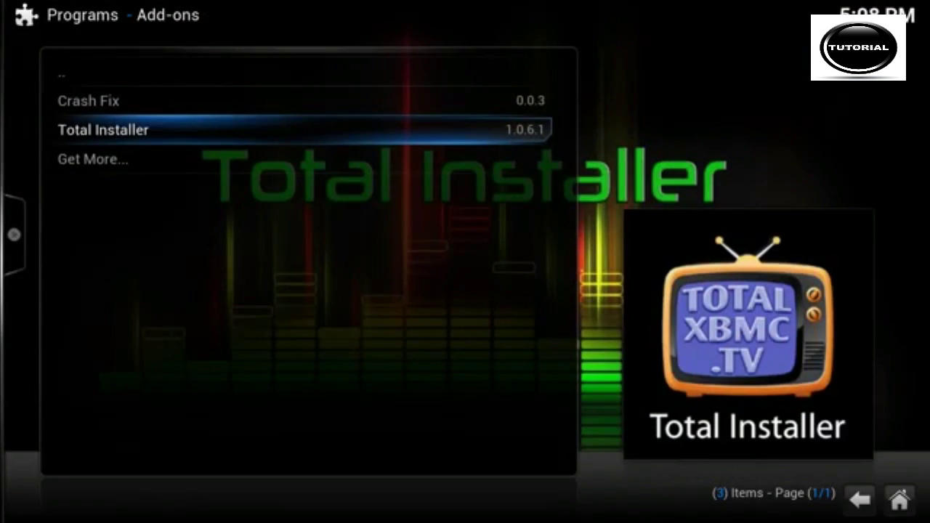
{"action": "key", "text": "BackSpace"}
{"action": "key", "text": "Right"}
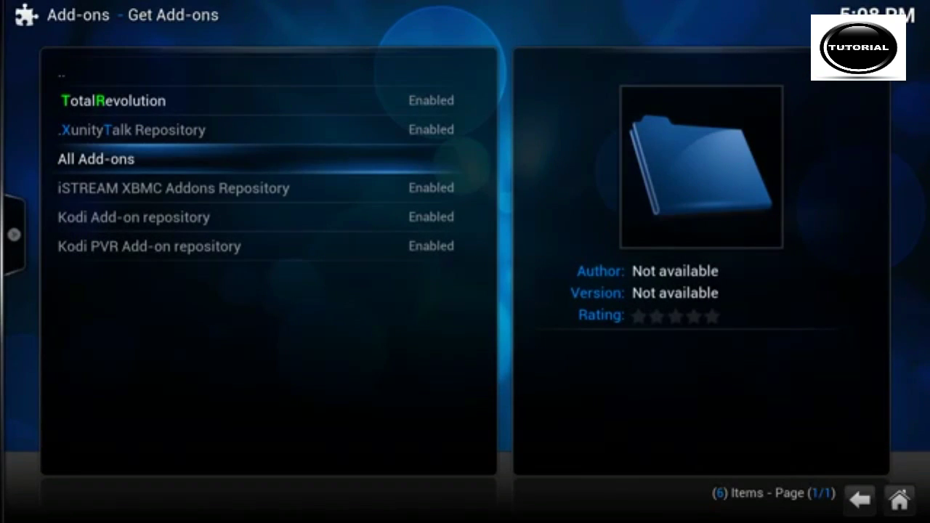
Step: Open the Add-on libraries category of the iSTREAM XBMC Addons Repository
{"action": "left_click", "coordinate": [173, 187]}
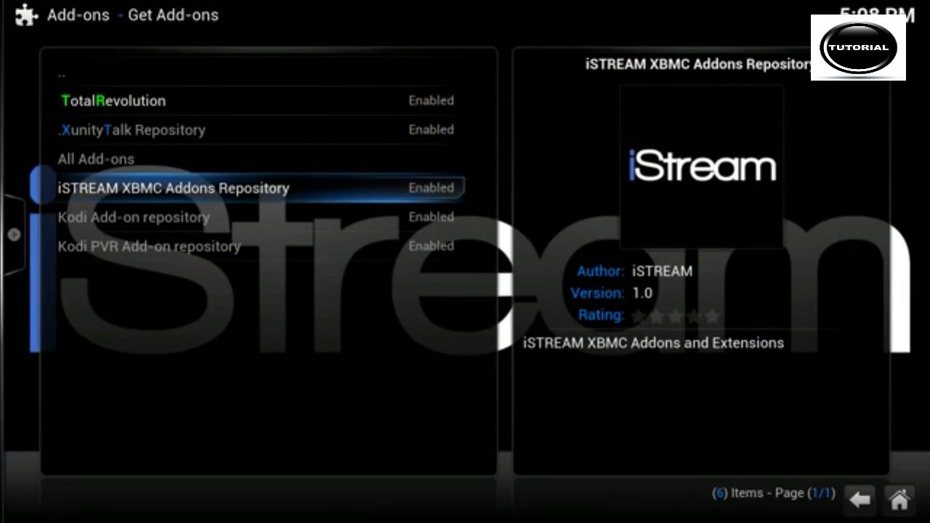
{"action": "key", "text": "Return"}
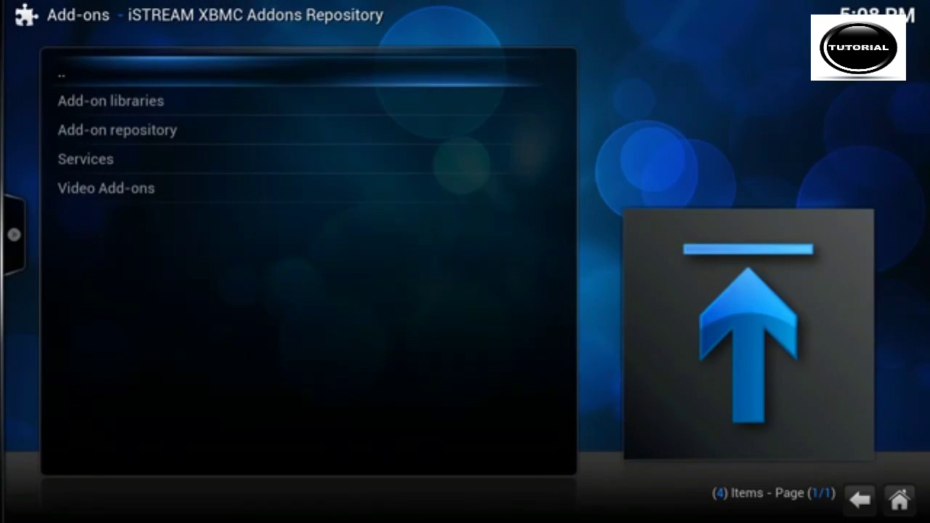
{"action": "left_click", "coordinate": [110, 100]}
Step: Install the DNS Python, f4m proxy, SocksiPy and Unidecode libraries
{"action": "left_click", "coordinate": [96, 101]}
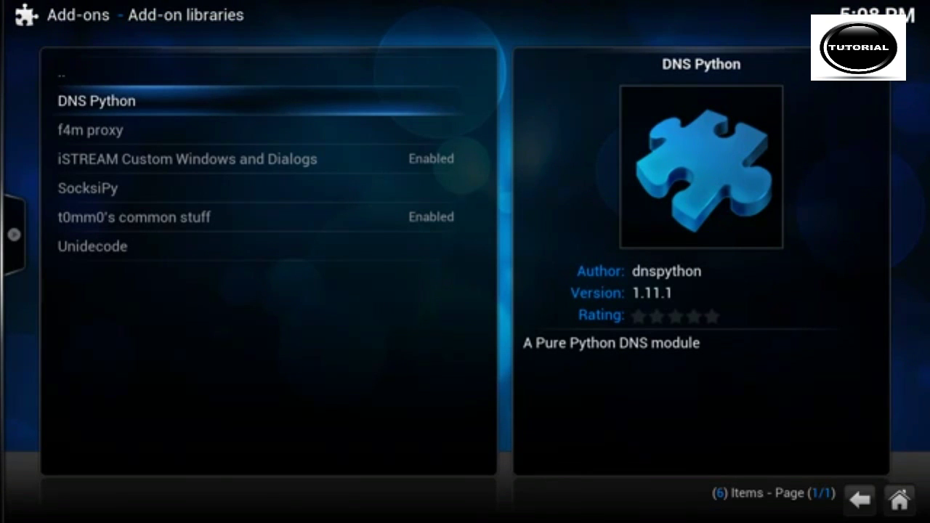
{"action": "key", "text": "Return"}
{"action": "key", "text": "Return"}
{"action": "key", "text": "Down"}
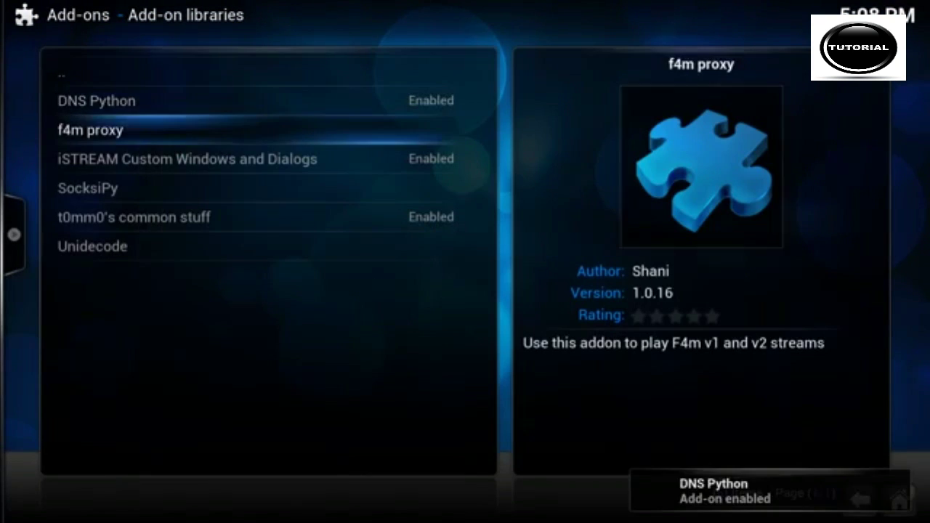
{"action": "key", "text": "Return"}
{"action": "key", "text": "Return"}
{"action": "key", "text": "Down"}
{"action": "key", "text": "Down"}
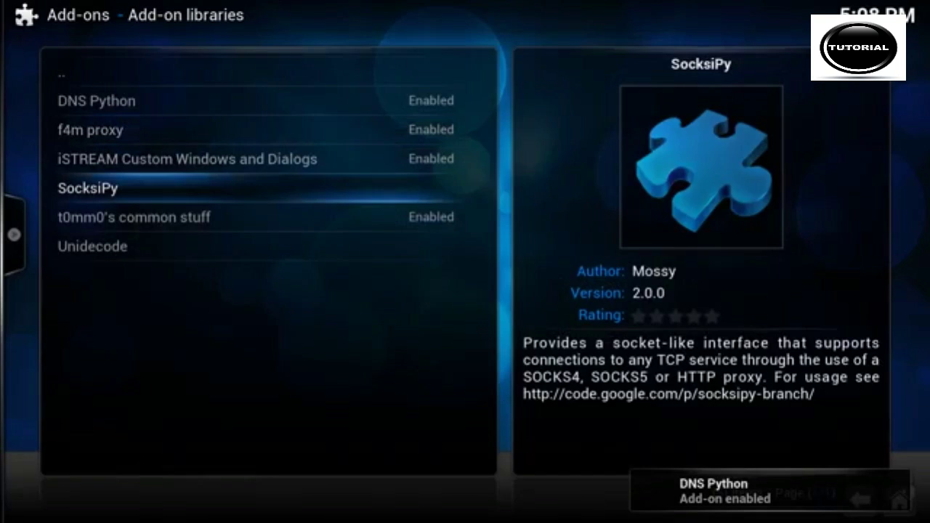
{"action": "key", "text": "Return"}
{"action": "key", "text": "Return"}
{"action": "key", "text": "Down"}
{"action": "key", "text": "Down"}
{"action": "key", "text": "Return"}
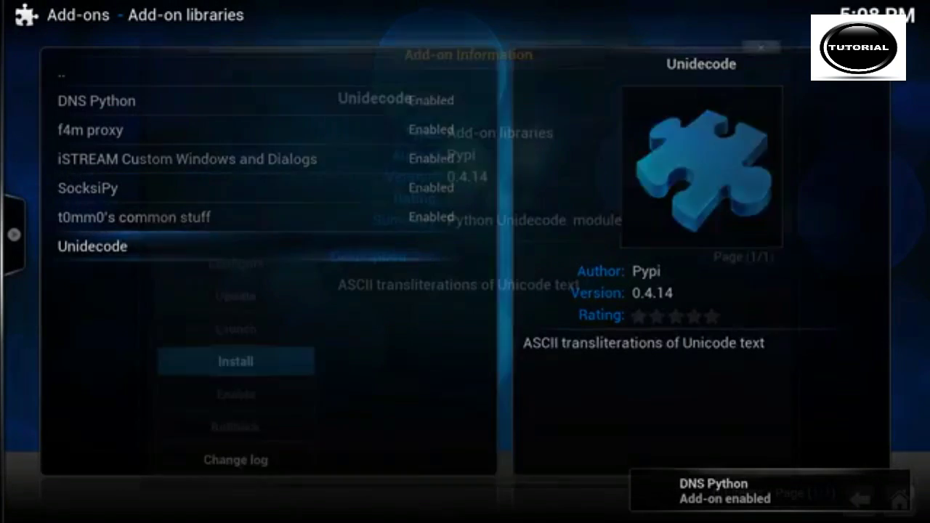
{"action": "key", "text": "Return"}
{"action": "key", "text": "Down"}
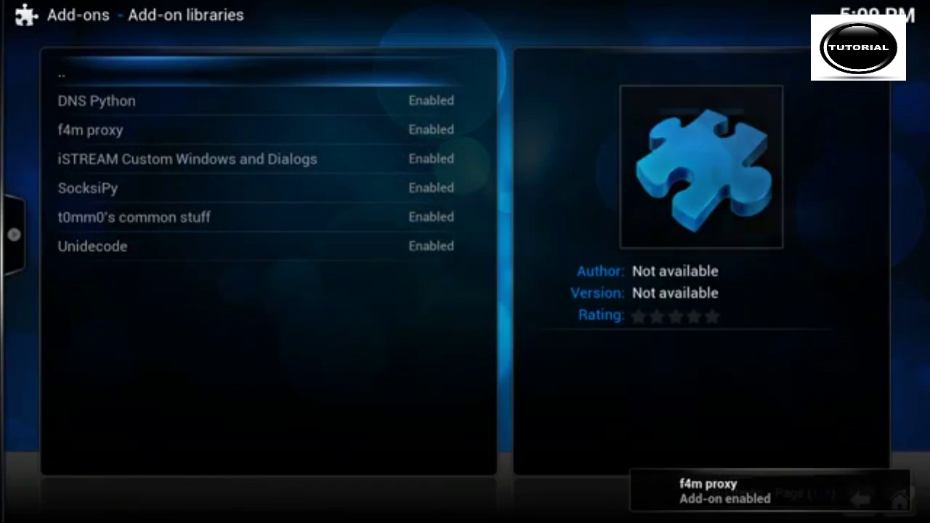
Step: Install the iSTREAM - United Kingdom and Xunity TV - Common services from the repository's Services category
{"action": "key", "text": "Return"}
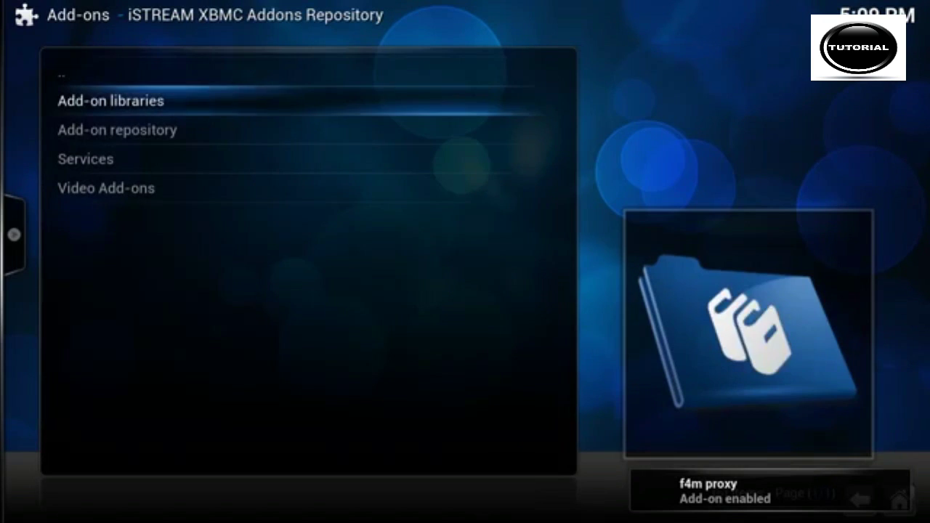
{"action": "key", "text": "Down"}
{"action": "key", "text": "Down"}
{"action": "key", "text": "Return"}
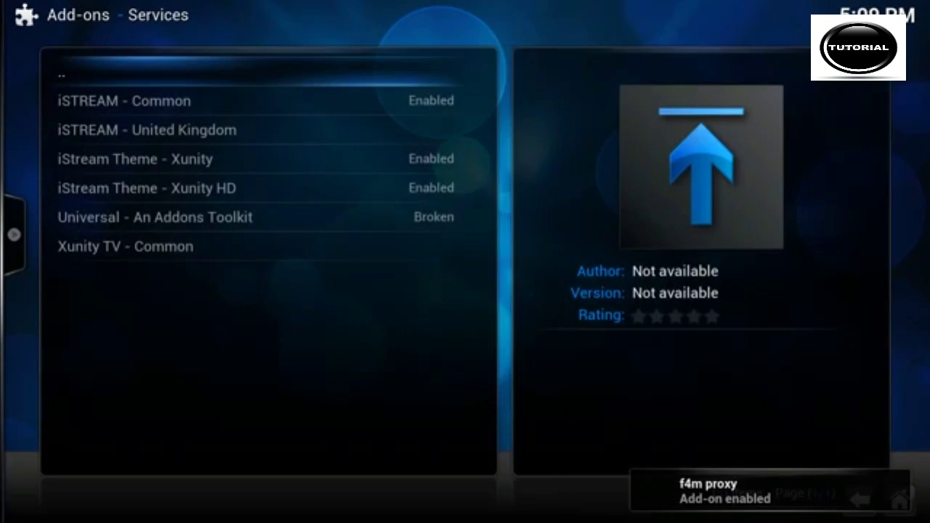
{"action": "key", "text": "Down"}
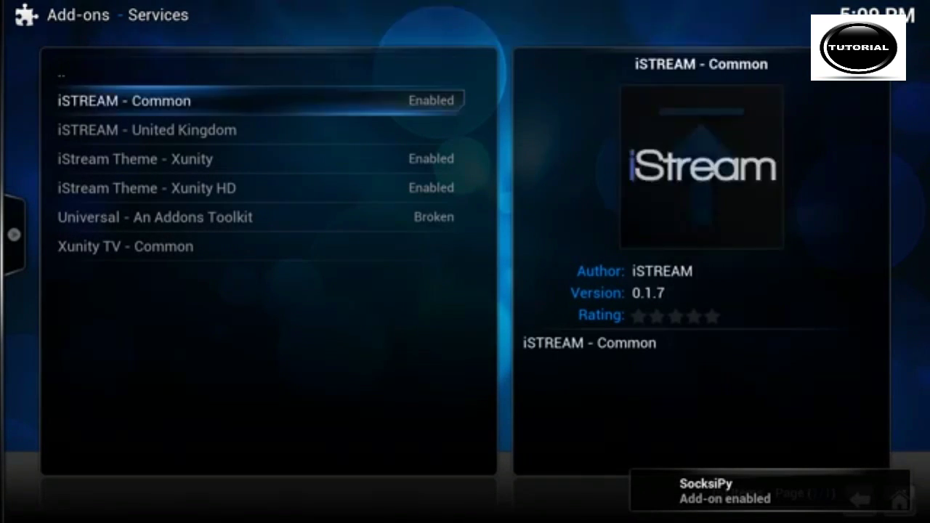
{"action": "key", "text": "Down"}
{"action": "key", "text": "Return"}
{"action": "key", "text": "Return"}
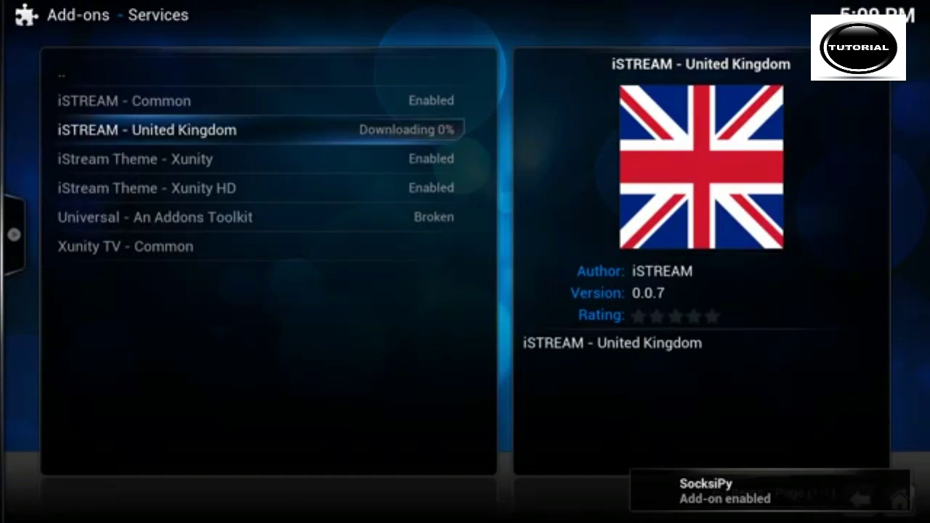
{"action": "key", "text": "Down"}
{"action": "key", "text": "Down"}
{"action": "key", "text": "Down"}
{"action": "key", "text": "Down"}
{"action": "key", "text": "Return"}
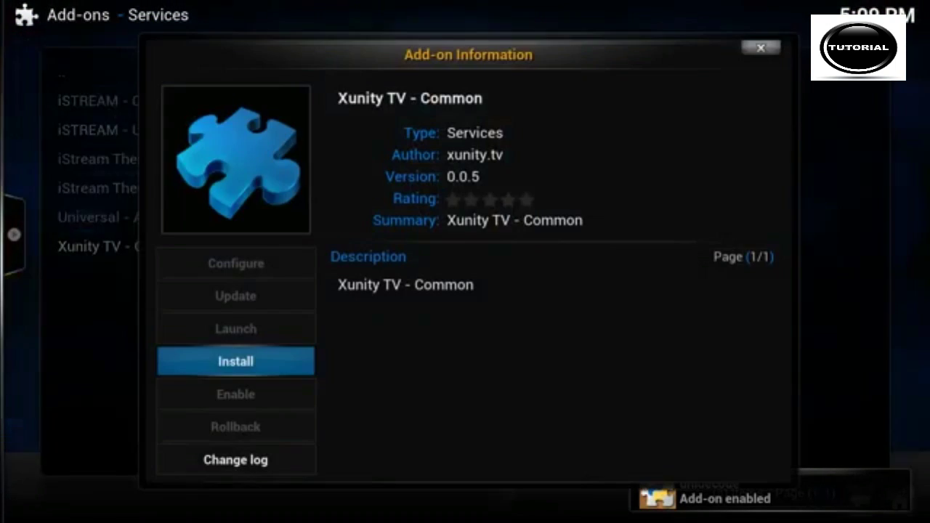
{"action": "key", "text": "Return"}
Step: Back out of the iSTREAM repository categories to the Get Add-ons repository list
{"action": "key", "text": "Down"}
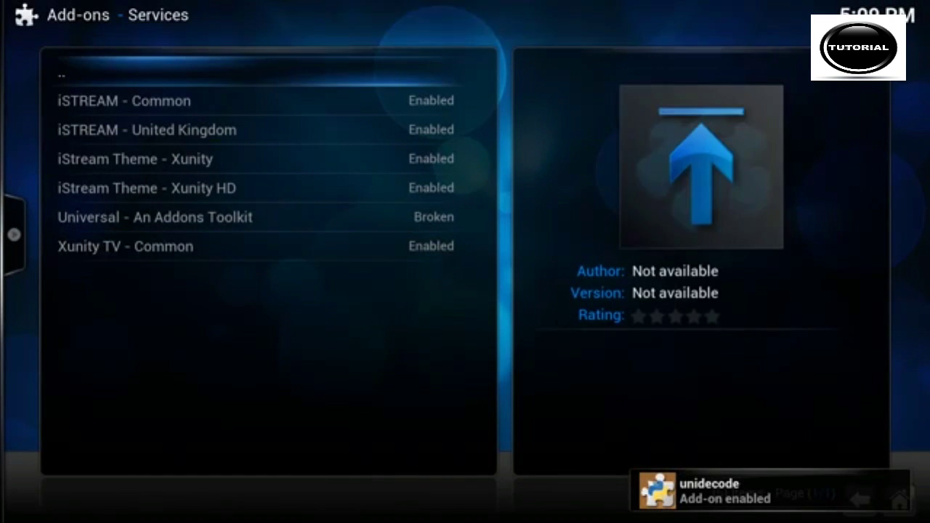
{"action": "key", "text": "Return"}
{"action": "key", "text": "Down"}
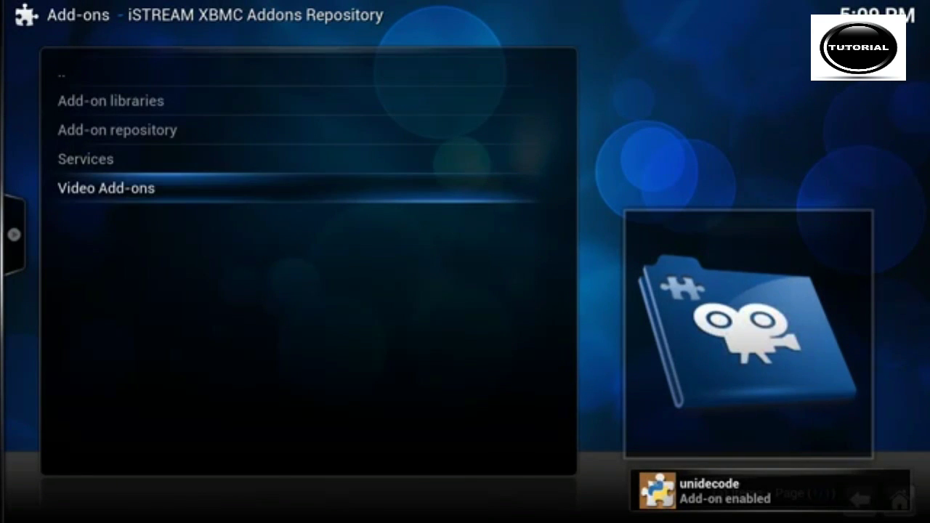
{"action": "key", "text": "Return"}
{"action": "key", "text": "BackSpace"}
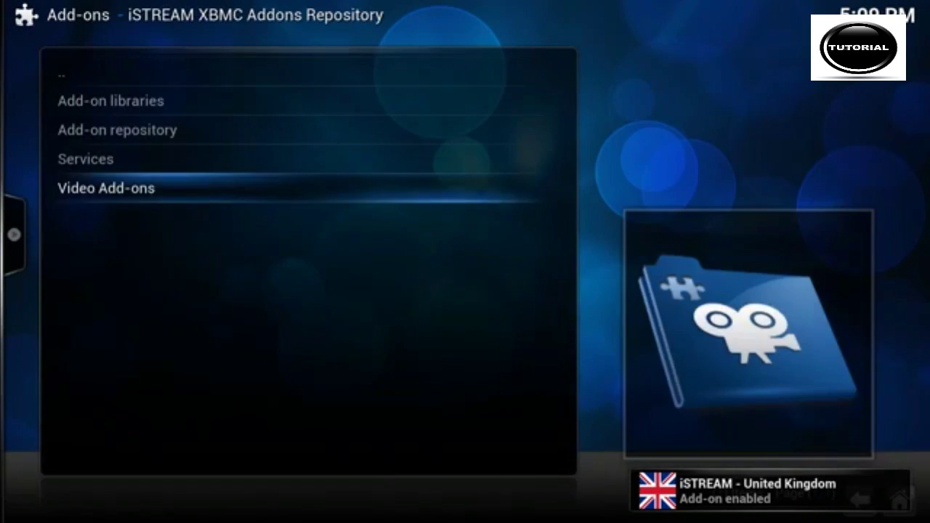
{"action": "key", "text": "Up"}
{"action": "key", "text": "Up"}
{"action": "key", "text": "Up"}
{"action": "key", "text": "Up"}
{"action": "key", "text": "Return"}
{"action": "key", "text": "Down"}
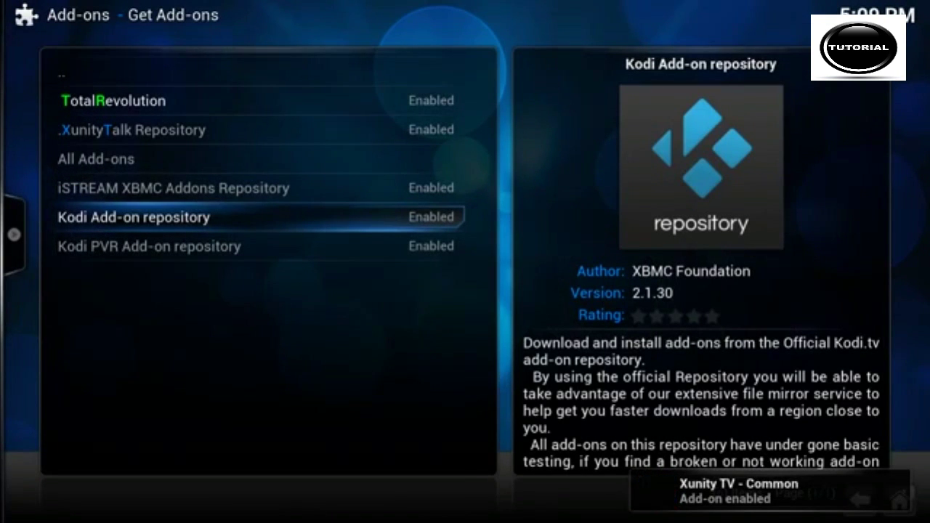
Step: Browse the XunityTalk Repository's Services (Extra Uk Channels, italia extension) and return to the repository list
{"action": "key", "text": "Up"}
{"action": "key", "text": "Up"}
{"action": "key", "text": "Up"}
{"action": "key", "text": "Return"}
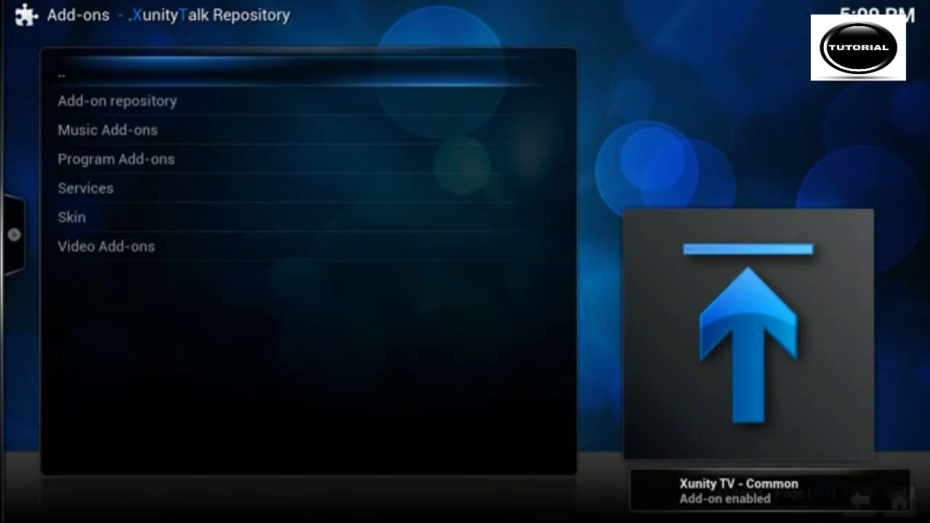
{"action": "key", "text": "Down"}
{"action": "key", "text": "Down"}
{"action": "key", "text": "Down"}
{"action": "key", "text": "Down"}
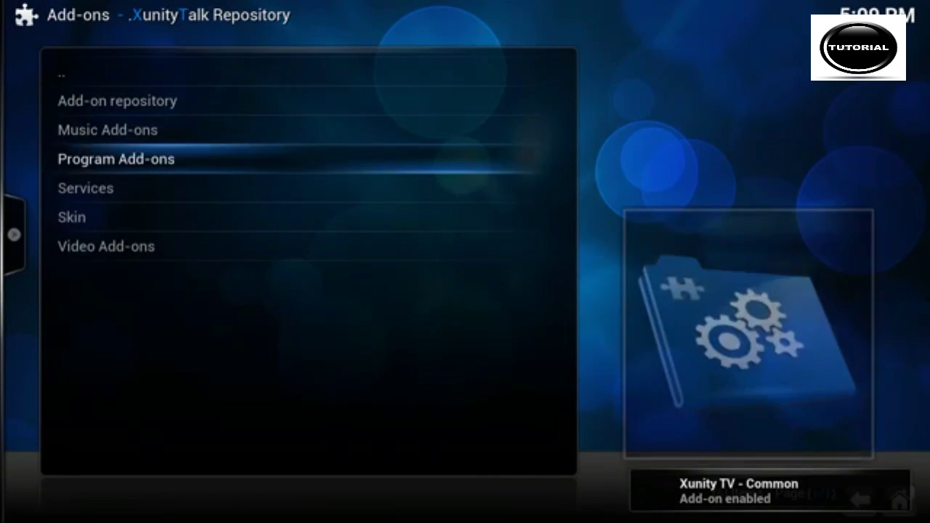
{"action": "key", "text": "Return"}
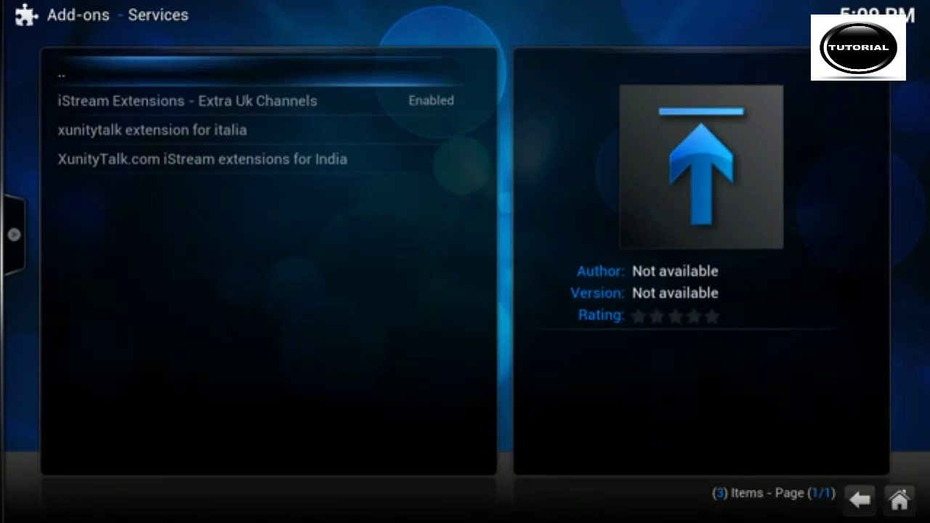
{"action": "key", "text": "Down"}
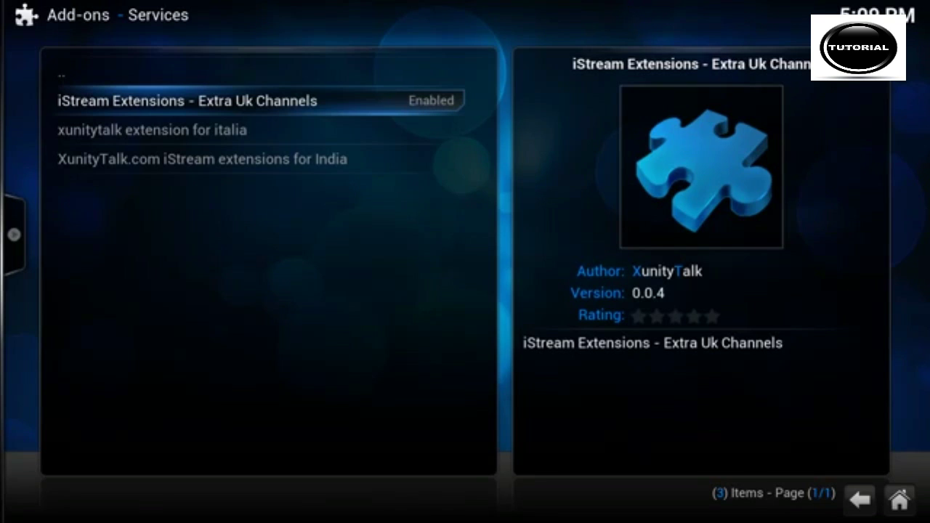
{"action": "key", "text": "Down"}
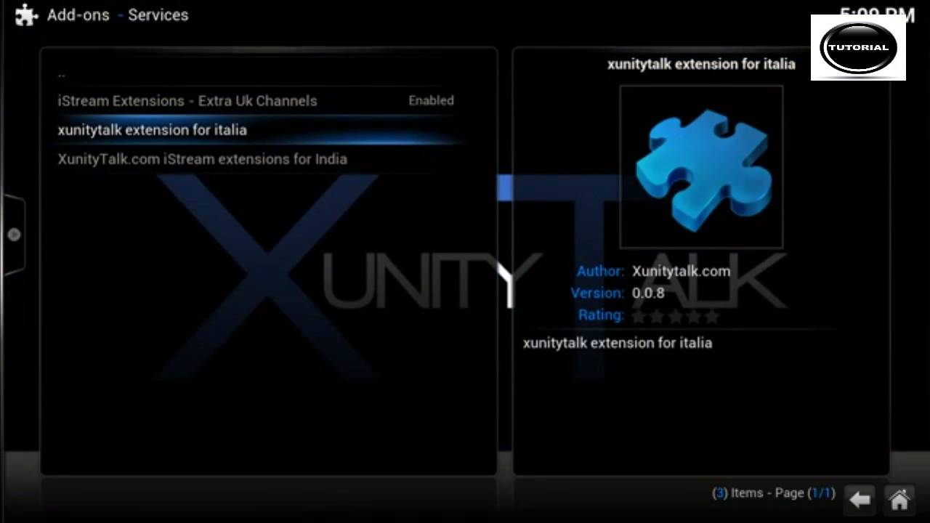
{"action": "key", "text": "Down"}
{"action": "key", "text": "Down"}
{"action": "key", "text": "Return"}
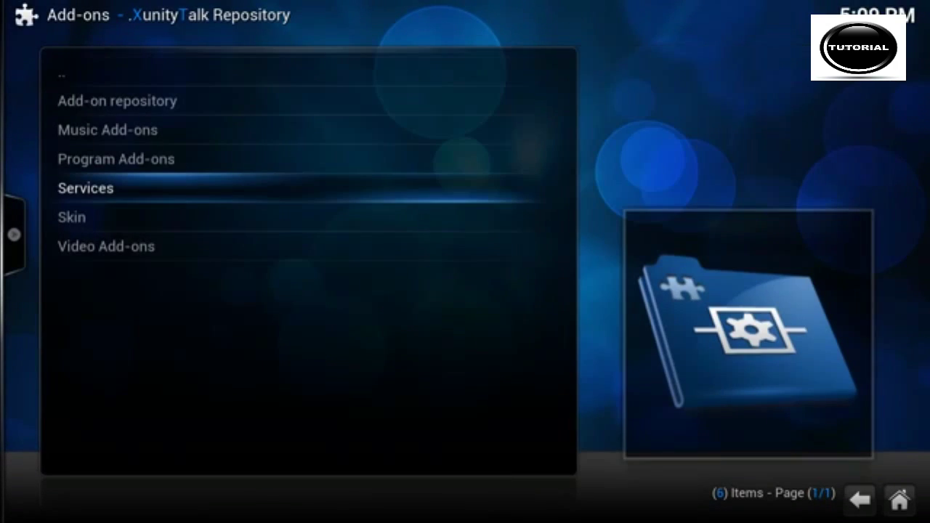
{"action": "key", "text": "BackSpace"}
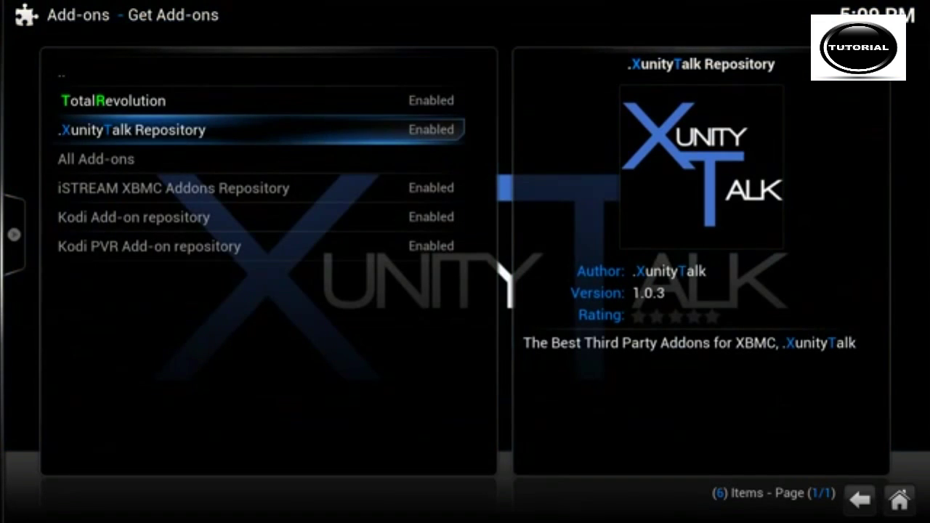
Step: Force refresh the iSTREAM XBMC Addons Repository from its context menu
{"action": "key", "text": "Down"}
{"action": "key", "text": "Down"}
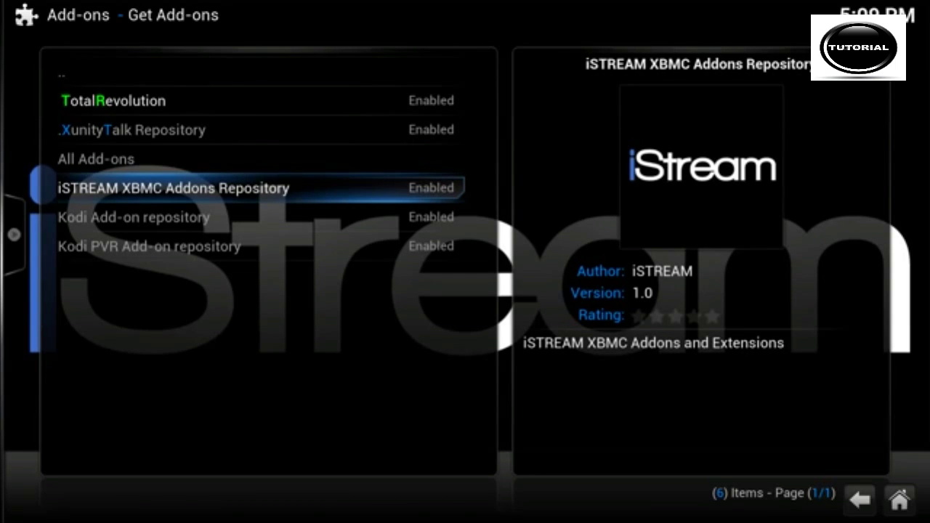
{"action": "key", "text": "c"}
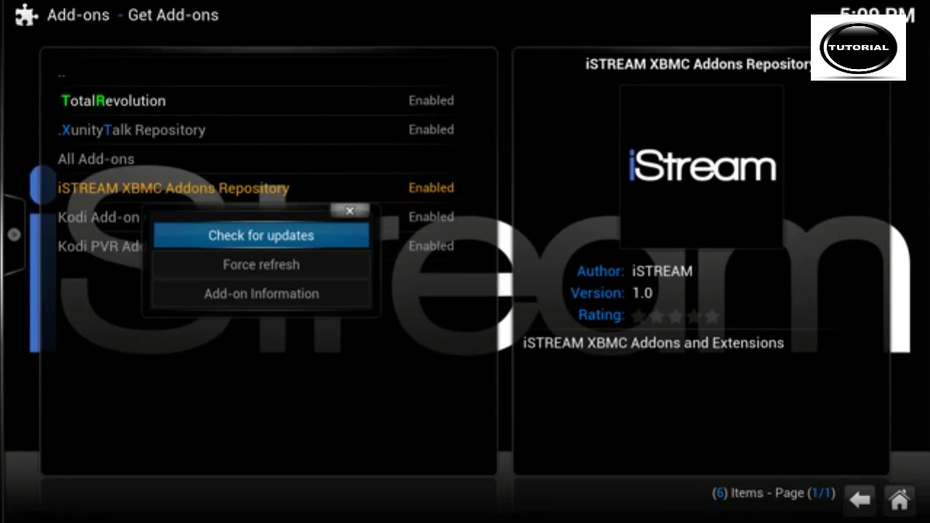
{"action": "key", "text": "Down"}
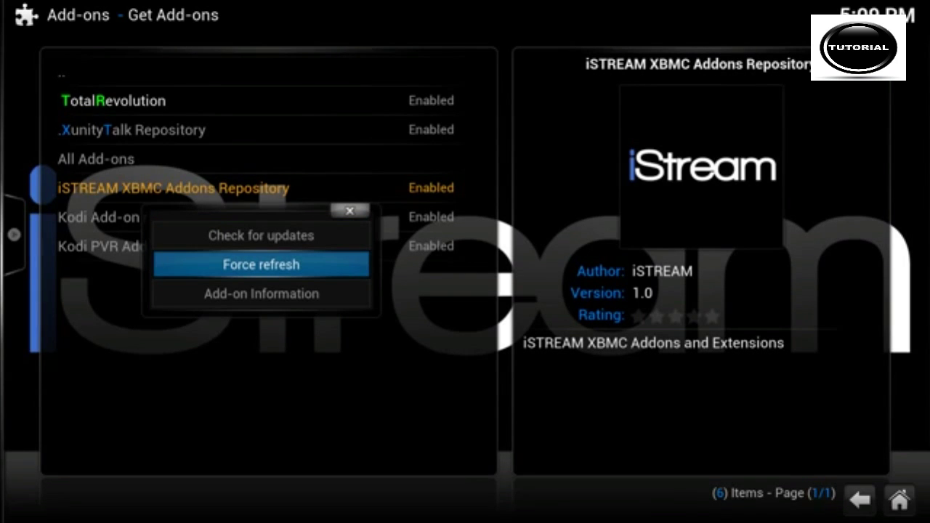
{"action": "key", "text": "Return"}
{"action": "key", "text": "Return"}
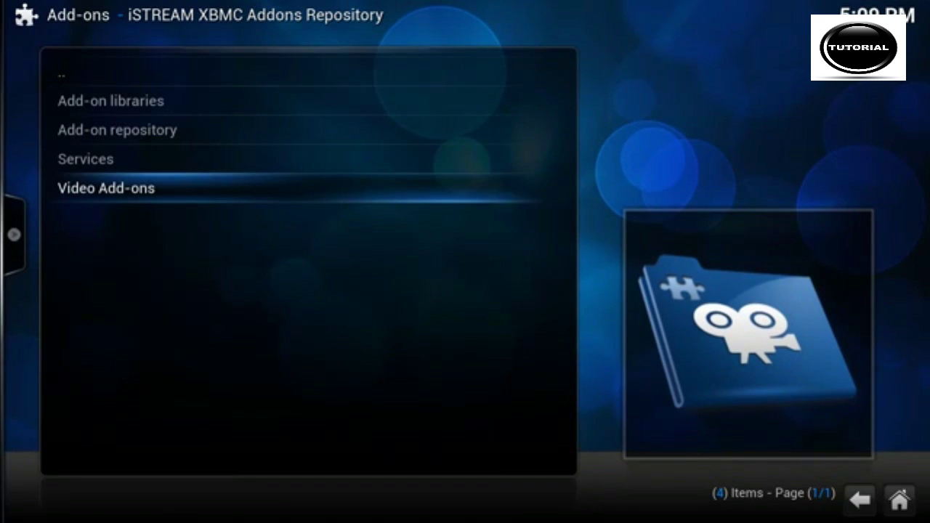
Step: Close the repository options and leave Get Add-ons for the home screen's System section
{"action": "key", "text": "Up"}
{"action": "key", "text": "Up"}
{"action": "key", "text": "Up"}
{"action": "key", "text": "Up"}
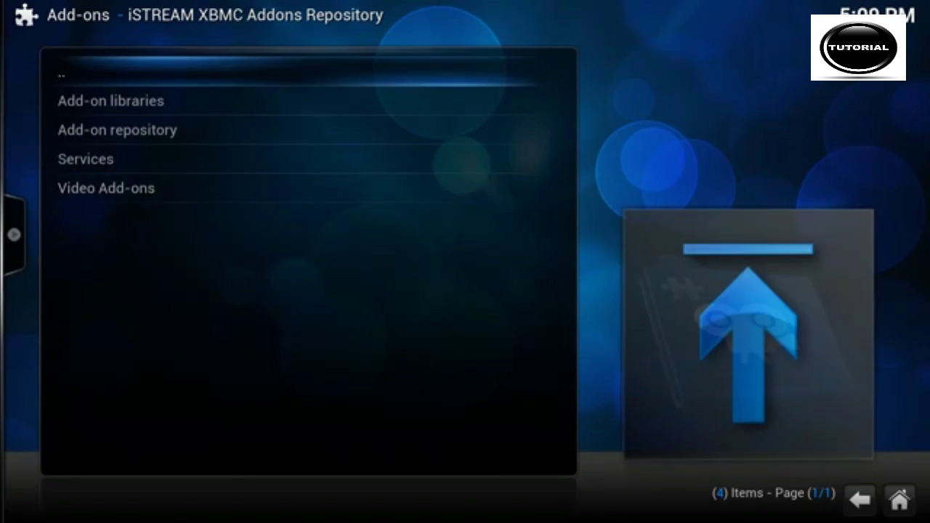
{"action": "key", "text": "Return"}
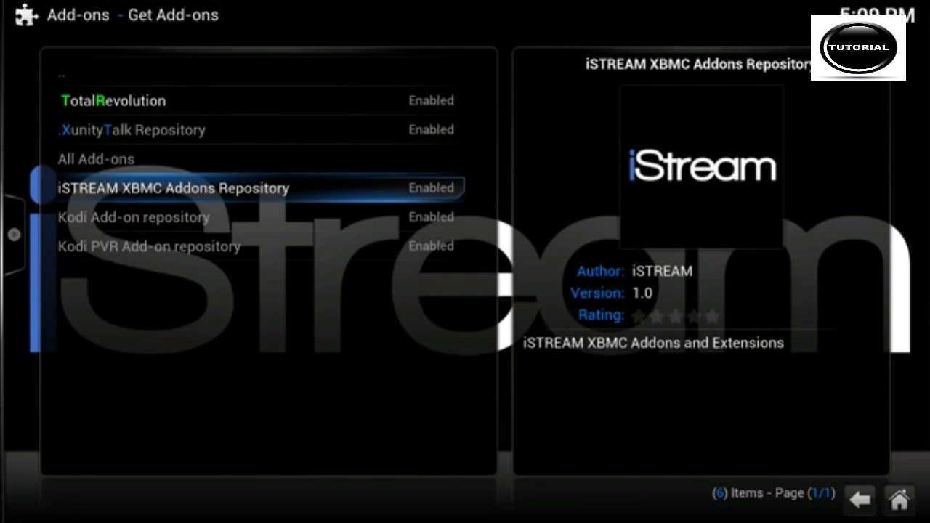
{"action": "key", "text": "c"}
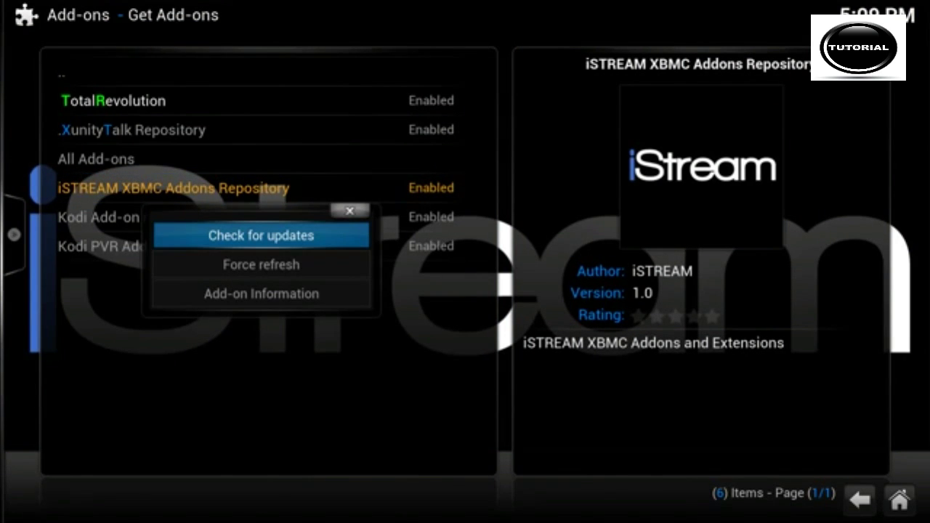
{"action": "key", "text": "Return"}
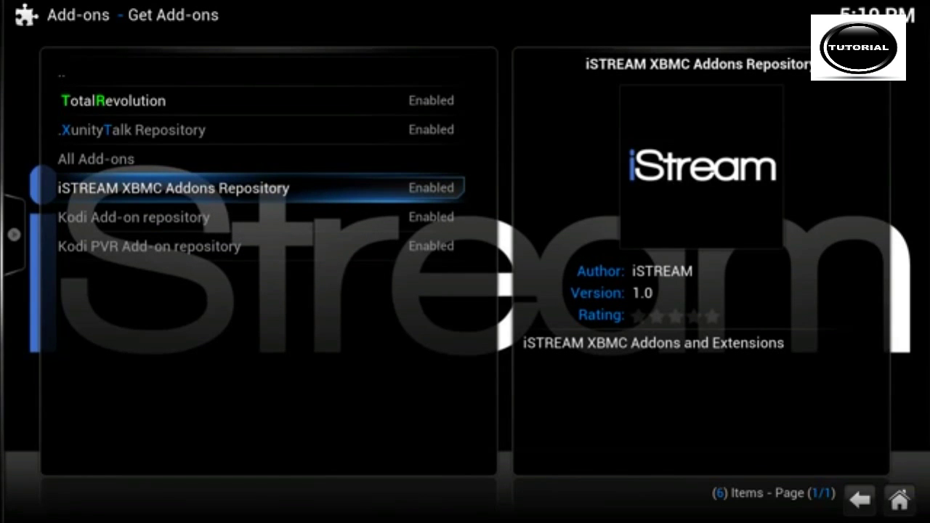
{"action": "key", "text": "Down"}
{"action": "key", "text": "Down"}
{"action": "key", "text": "Down"}
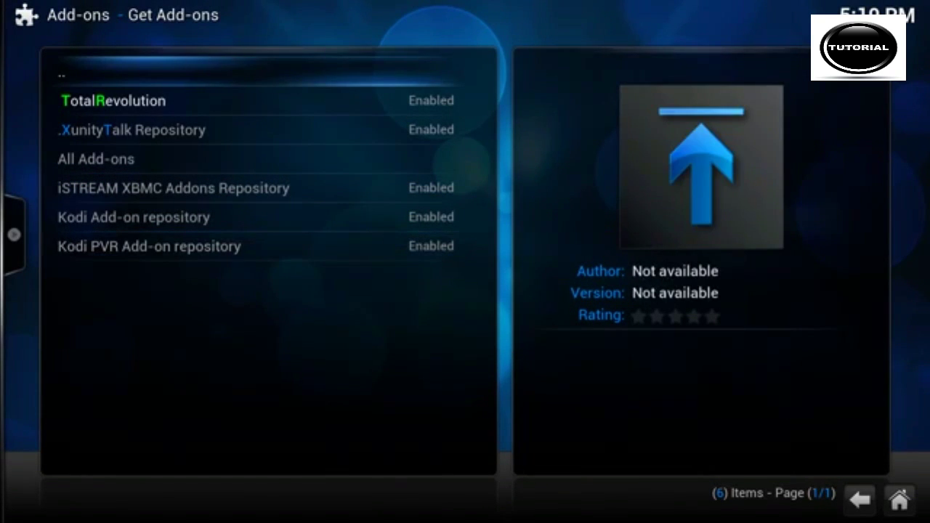
{"action": "key", "text": "Return"}
Step: Launch the Crash Fix add-on from Programs and run its Fix Crash download
{"action": "key", "text": "Escape"}
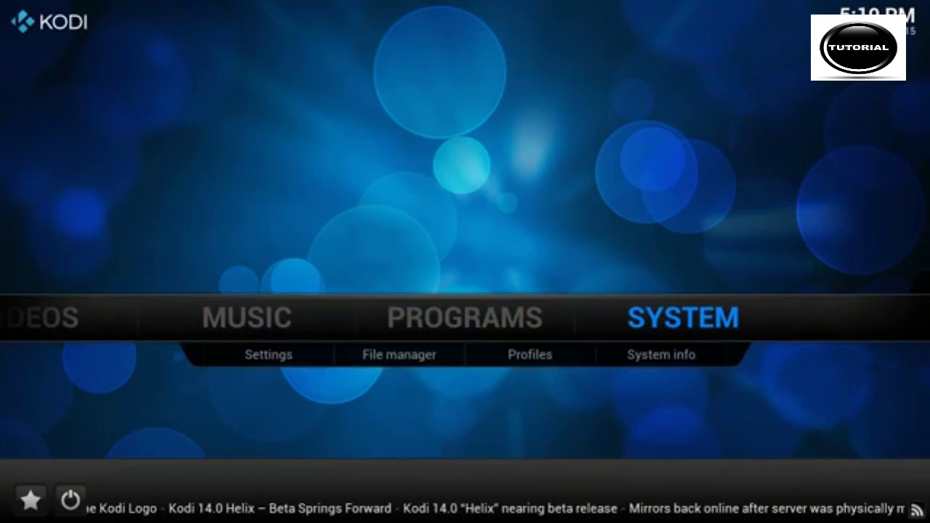
{"action": "key", "text": "Left"}
{"action": "key", "text": "Left"}
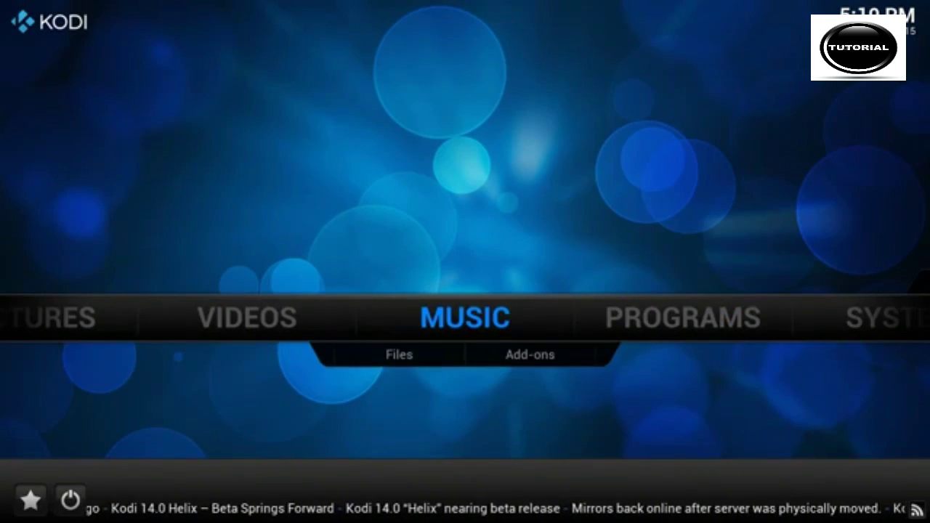
{"action": "key", "text": "Right"}
{"action": "key", "text": "Return"}
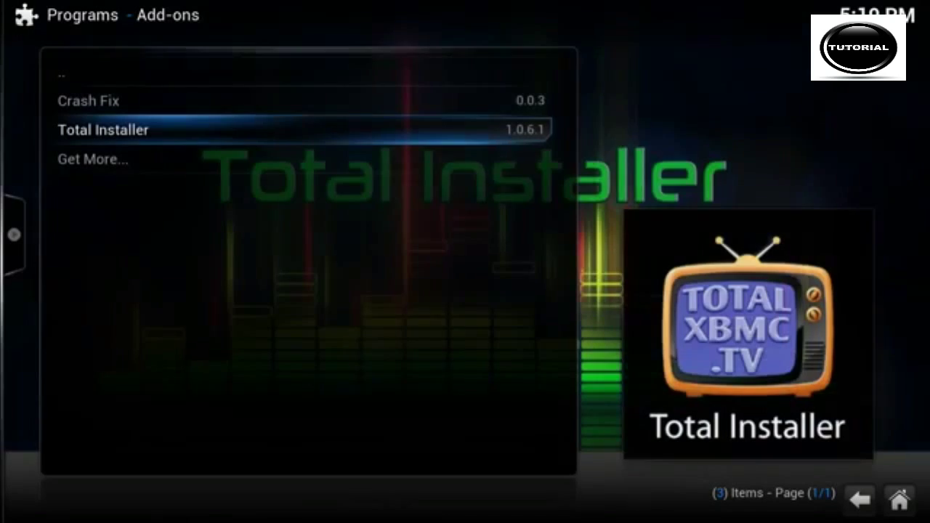
{"action": "key", "text": "Up"}
{"action": "key", "text": "Return"}
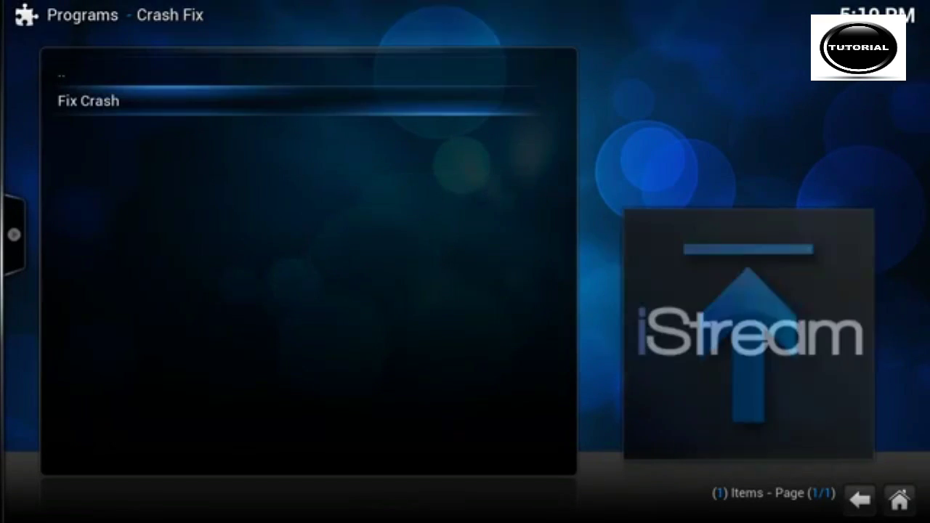
{"action": "key", "text": "Return"}
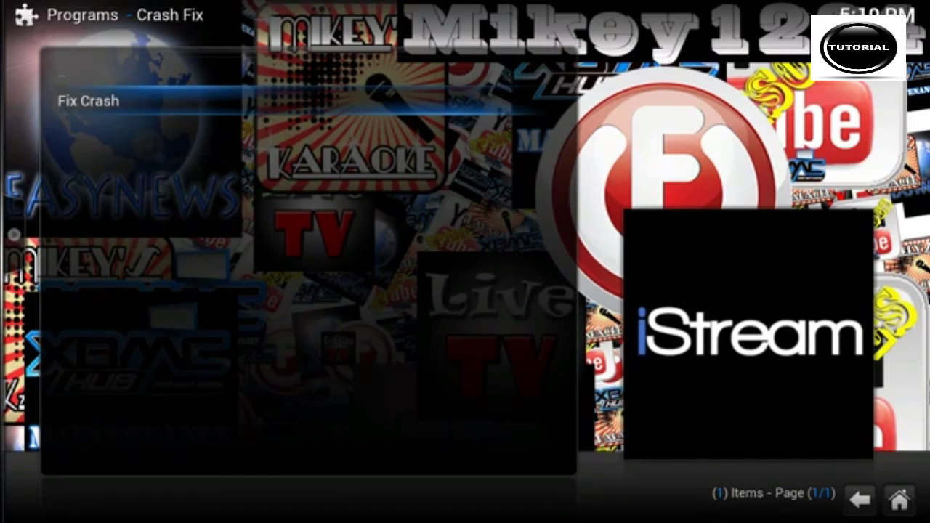
Step: Back out of Crash Fix to the home screen's Programs section
{"action": "key", "text": "BackSpace"}
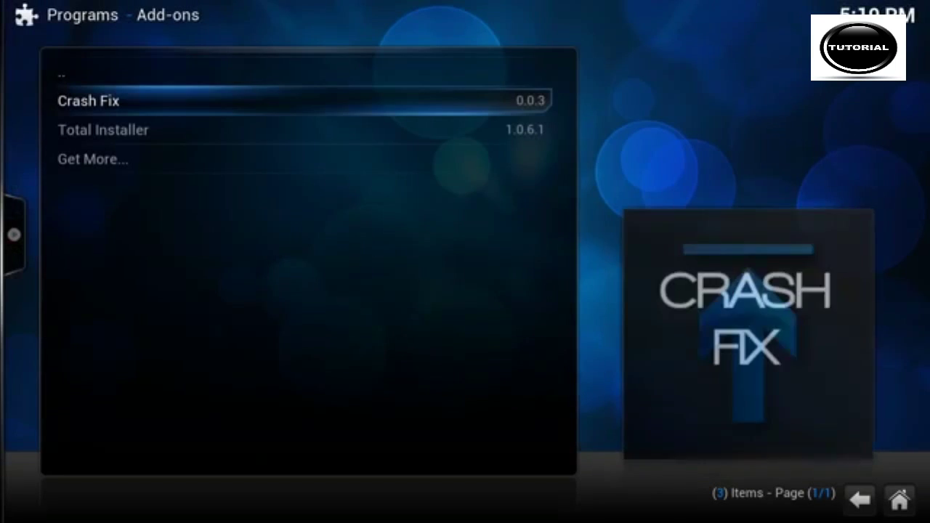
{"action": "key", "text": "BackSpace"}
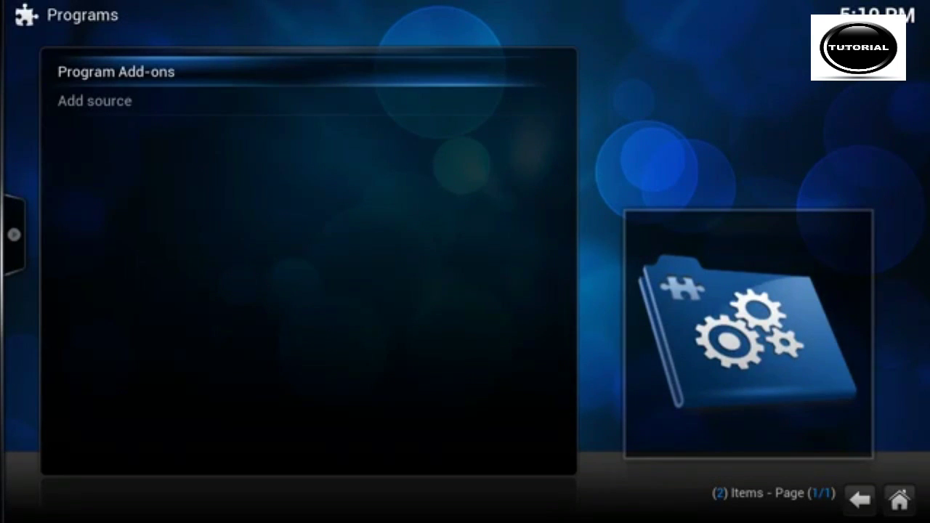
{"action": "key", "text": "BackSpace"}
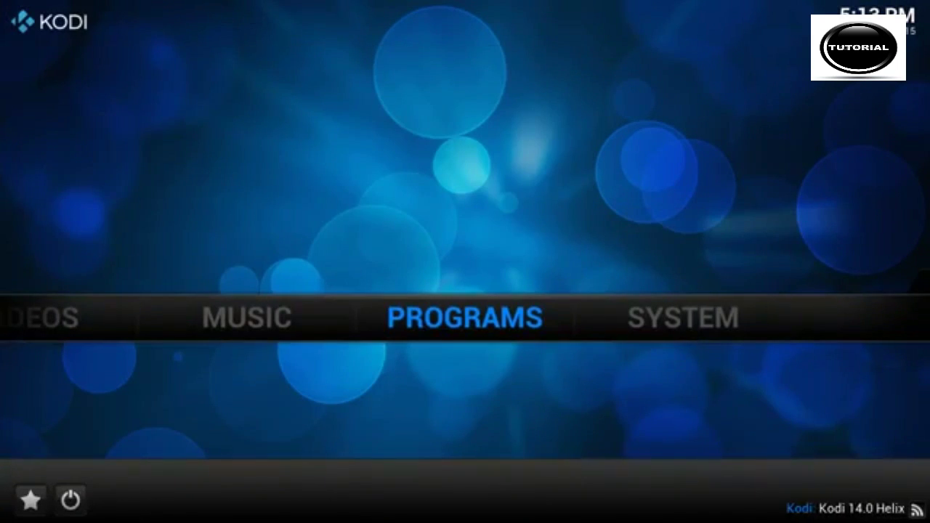
Step: Go to Settings > Add-ons > Get Add-ons to list the repositories
{"action": "key", "text": "Right"}
{"action": "key", "text": "Return"}
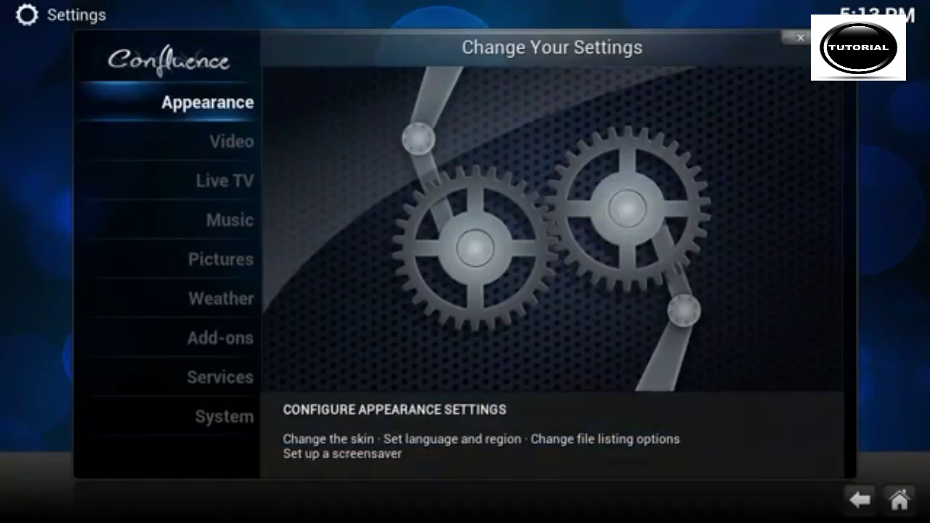
{"action": "left_click", "coordinate": [220, 338]}
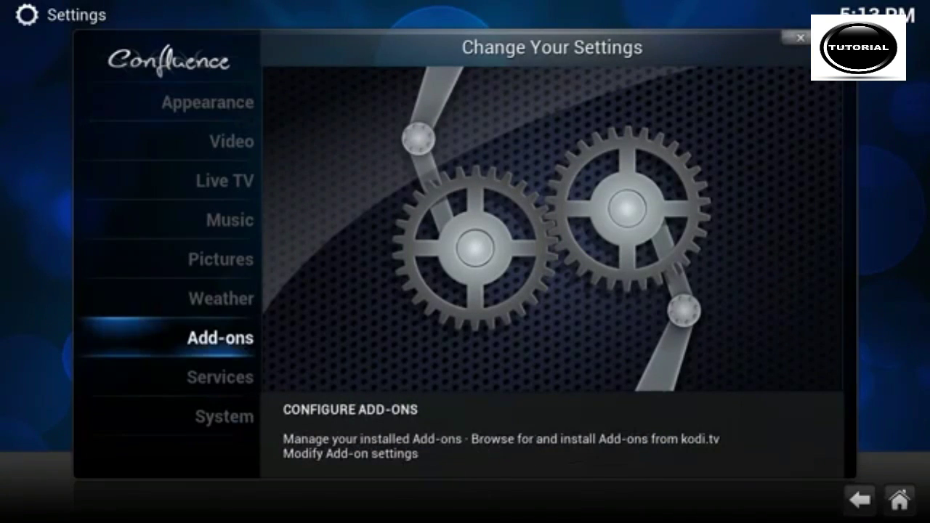
{"action": "key", "text": "Return"}
{"action": "key", "text": "Down"}
{"action": "key", "text": "Down"}
{"action": "key", "text": "Down"}
{"action": "key", "text": "Down"}
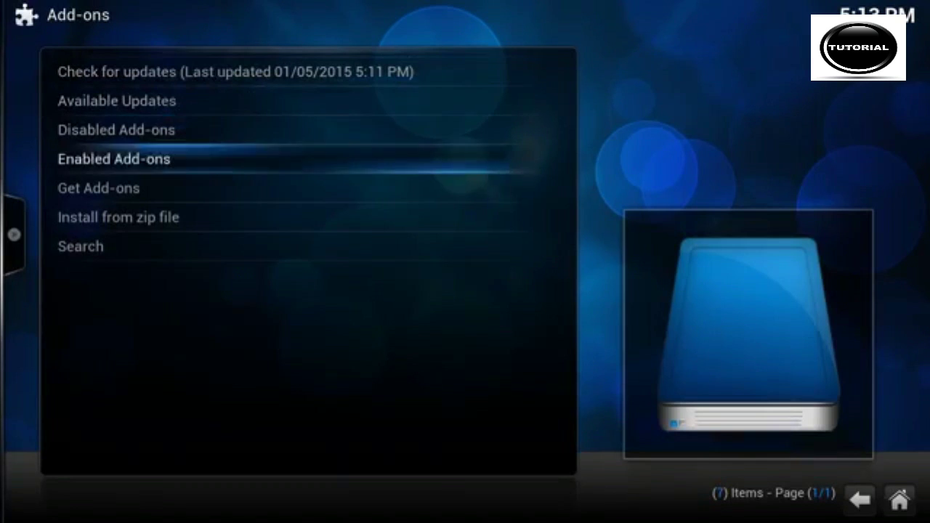
{"action": "key", "text": "Return"}
Step: Install Xunity Maintenance from the XunityTalk Repository's Program Add-ons
{"action": "key", "text": "Down"}
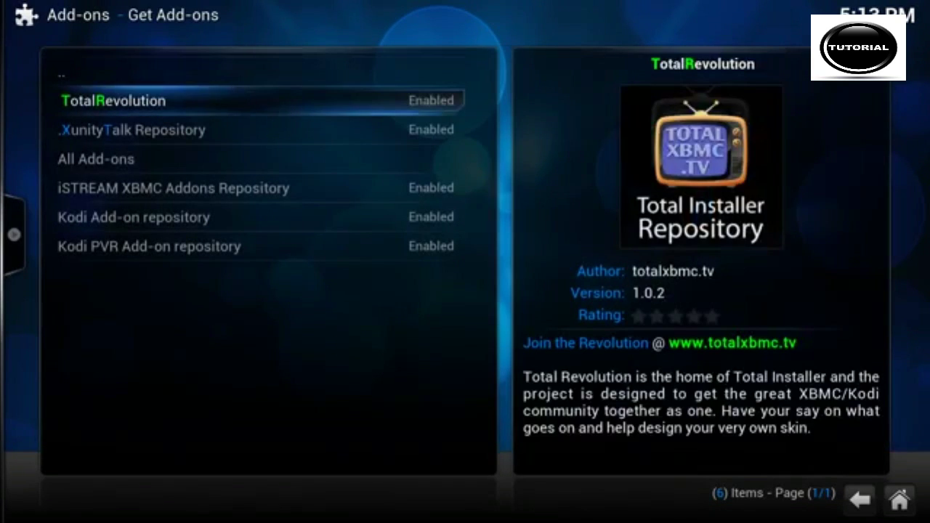
{"action": "key", "text": "Down"}
{"action": "key", "text": "Return"}
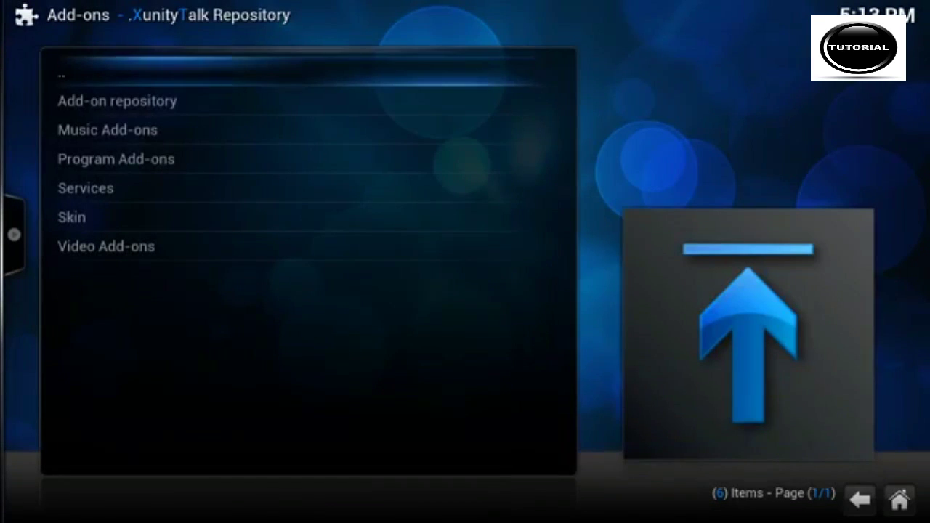
{"action": "key", "text": "Down"}
{"action": "key", "text": "Down"}
{"action": "key", "text": "Down"}
{"action": "key", "text": "Return"}
{"action": "key", "text": "Down"}
{"action": "key", "text": "Down"}
{"action": "key", "text": "Return"}
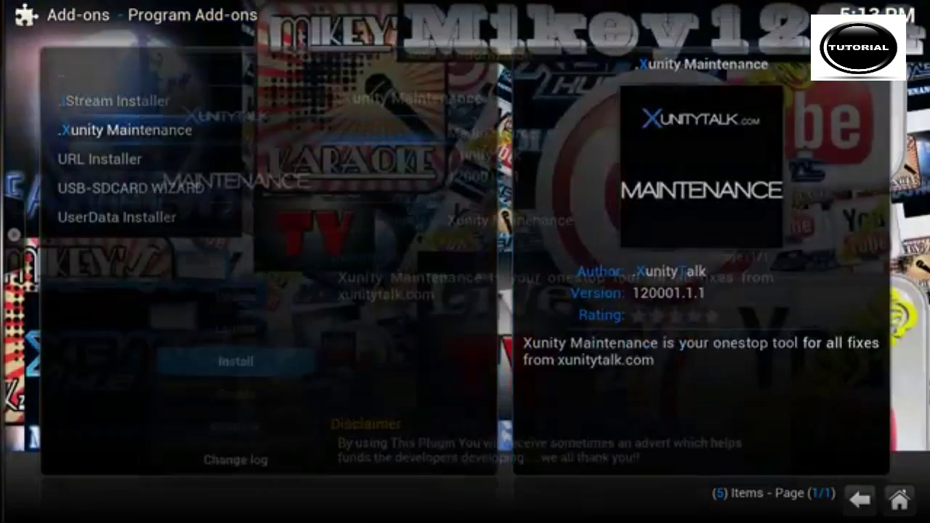
{"action": "key", "text": "Return"}
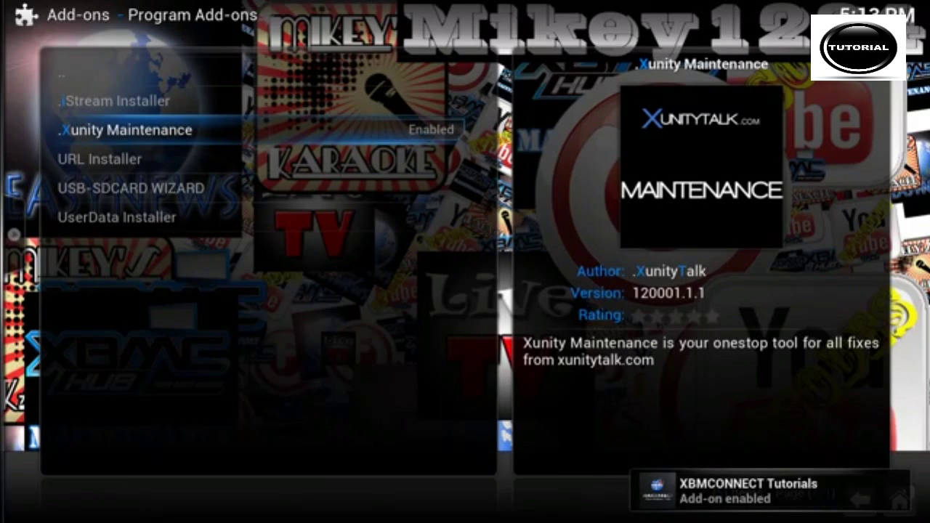
Step: Return home and open the Programs add-ons list
{"action": "key", "text": "BackSpace"}
{"action": "key", "text": "BackSpace"}
{"action": "key", "text": "BackSpace"}
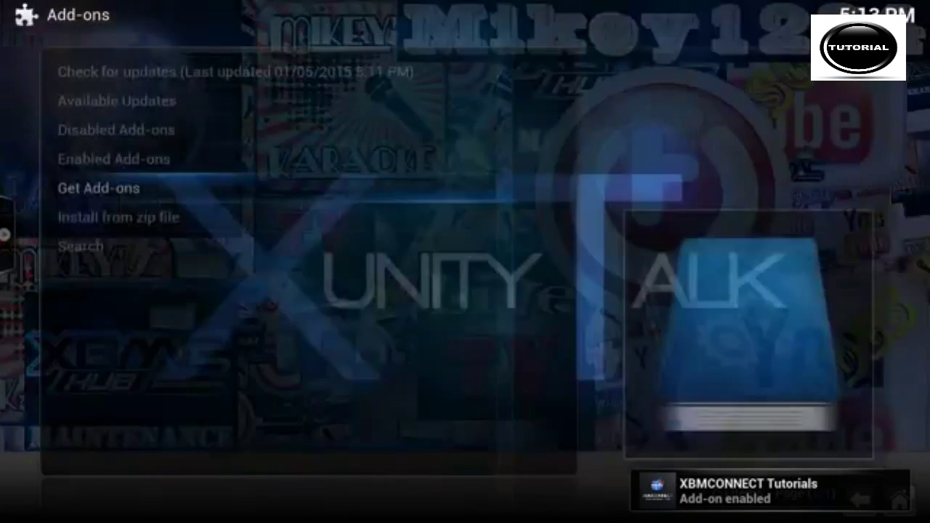
{"action": "key", "text": "Left"}
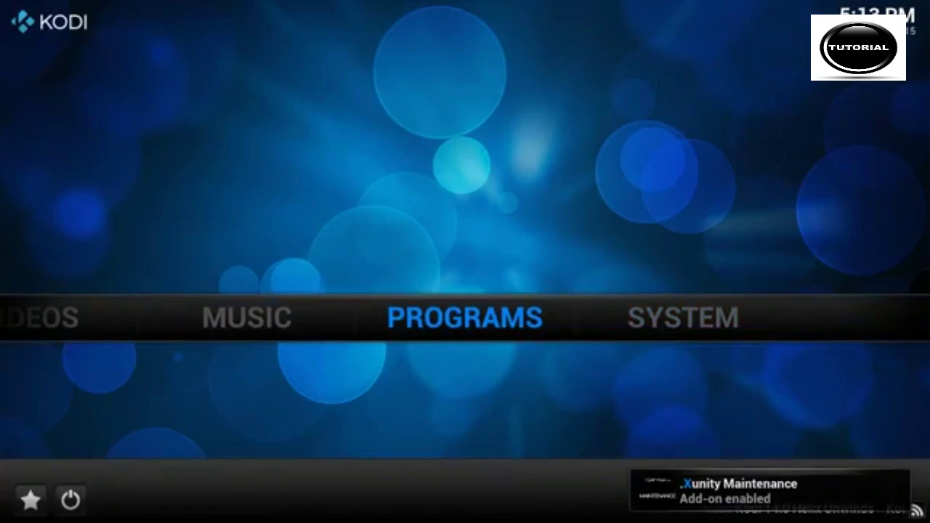
{"action": "key", "text": "Return"}
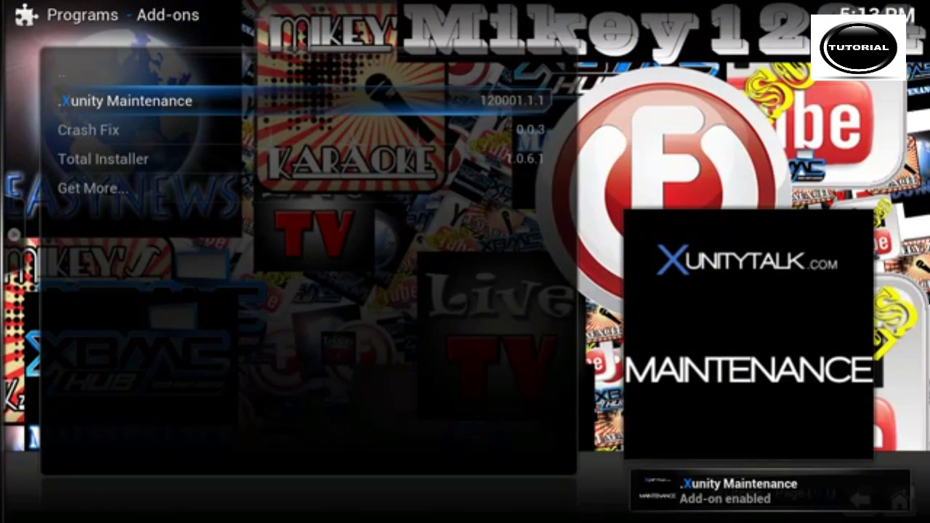
Step: Open Xunity Maintenance and confirm its settings prompt
{"action": "key", "text": "c"}
{"action": "key", "text": "Down"}
{"action": "key", "text": "Down"}
{"action": "key", "text": "Down"}
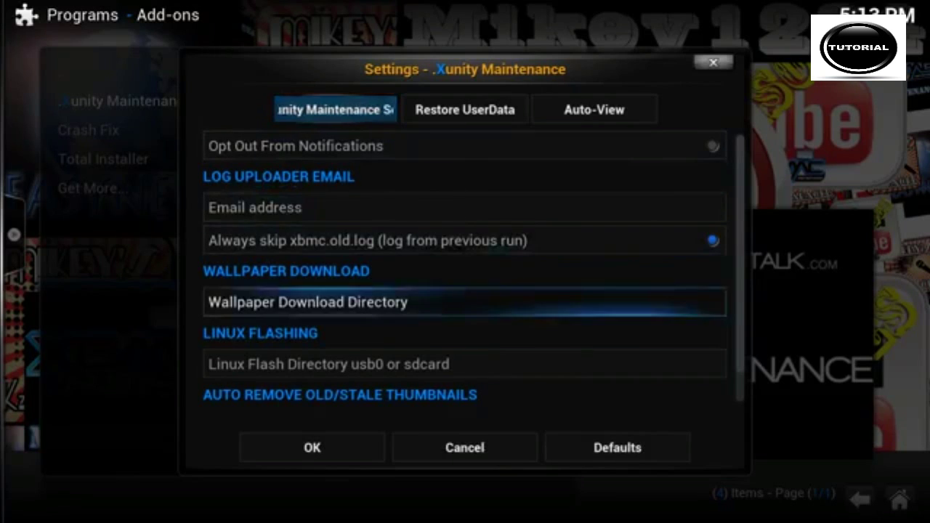
{"action": "key", "text": "Down"}
{"action": "key", "text": "Down"}
{"action": "key", "text": "Down"}
{"action": "key", "text": "Return"}
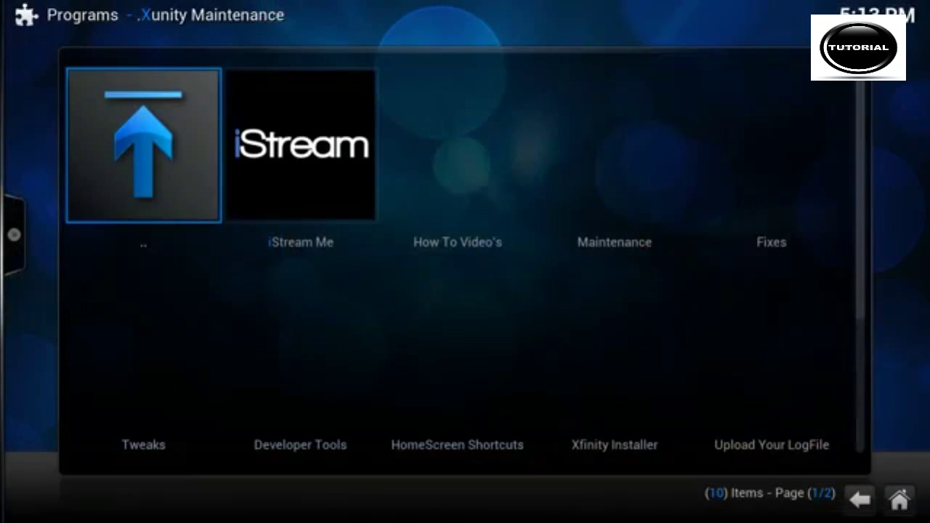
Step: Run 'iStream Kodi Fix (28th Nov 2014)' from Fixes, dismiss All Done, and return home
{"action": "key", "text": "Right"}
{"action": "key", "text": "Right"}
{"action": "key", "text": "Right"}
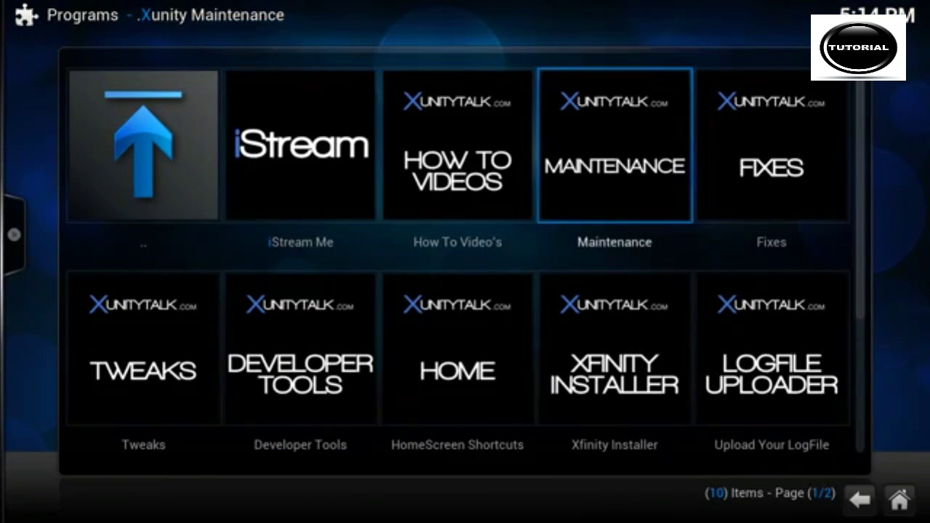
{"action": "key", "text": "Right"}
{"action": "key", "text": "Return"}
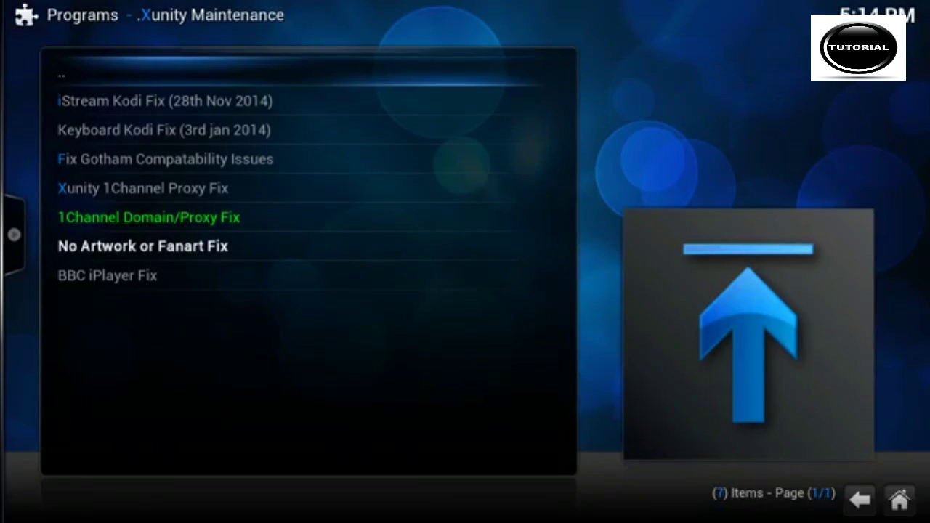
{"action": "key", "text": "Down"}
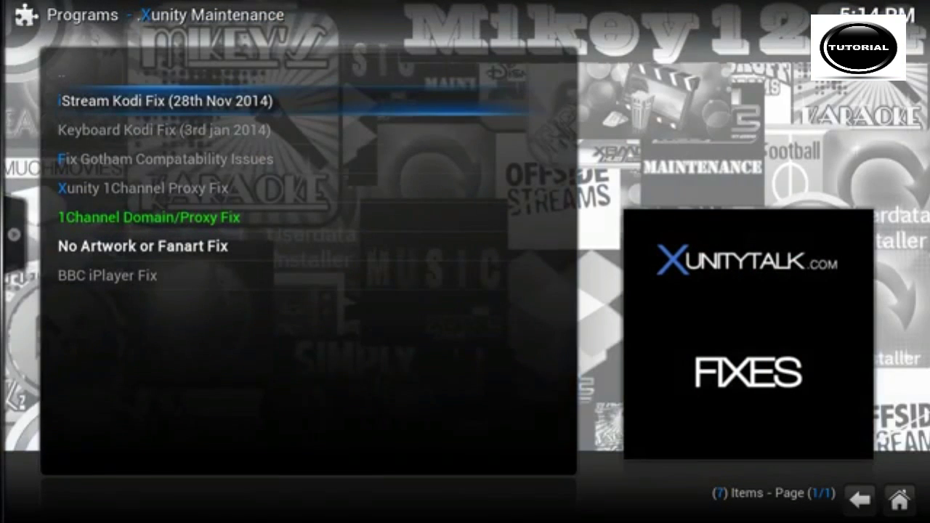
{"action": "key", "text": "Return"}
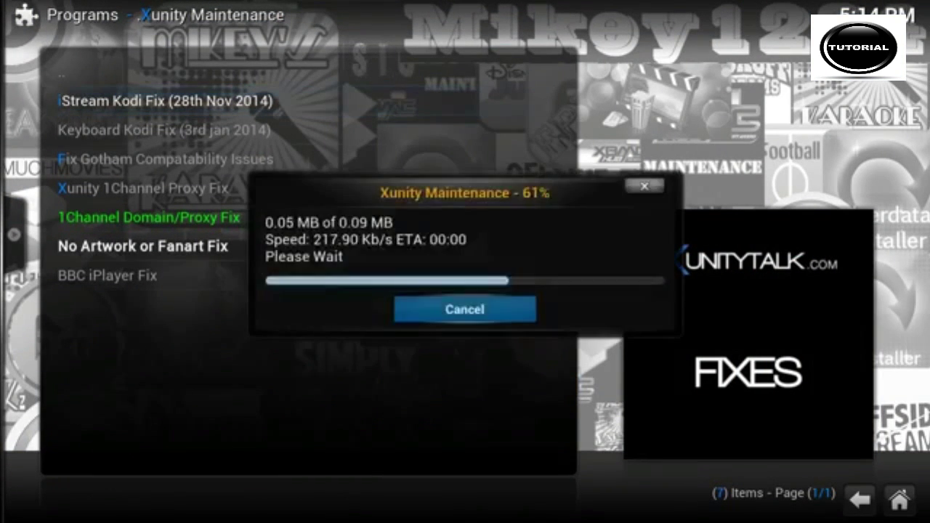
{"action": "key", "text": "Return"}
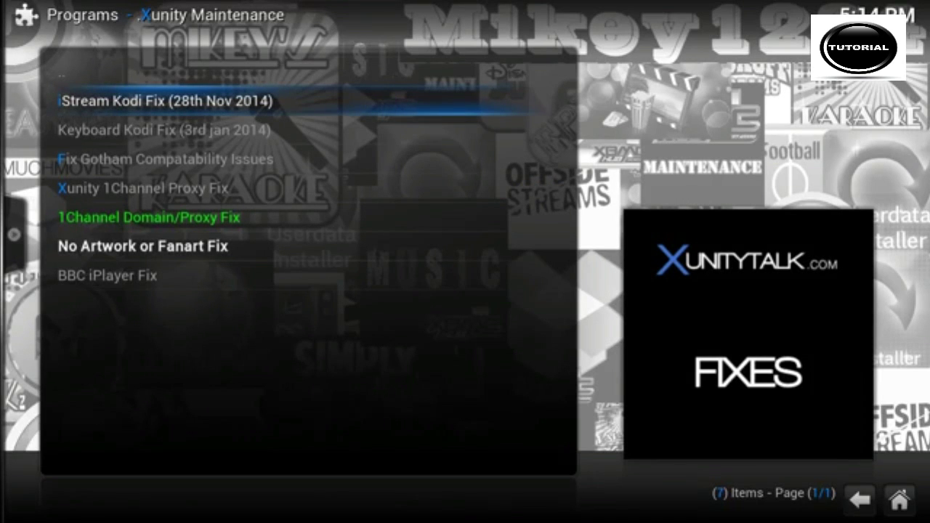
{"action": "key", "text": "Escape"}
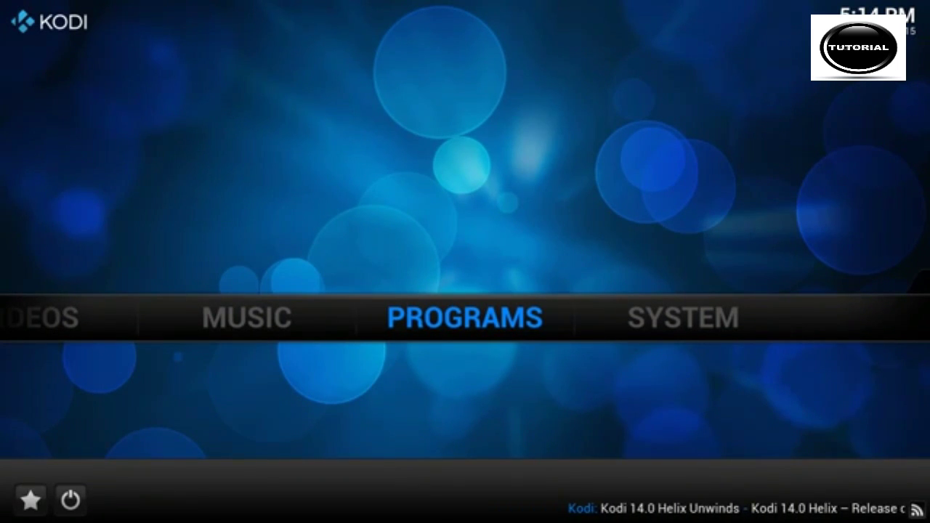
{"action": "key", "text": "Left"}
{"action": "key", "text": "Left"}
Step: Launch the iSTREAM video add-on from Videos > Add-ons, which fails with a script error
{"action": "key", "text": "Down"}
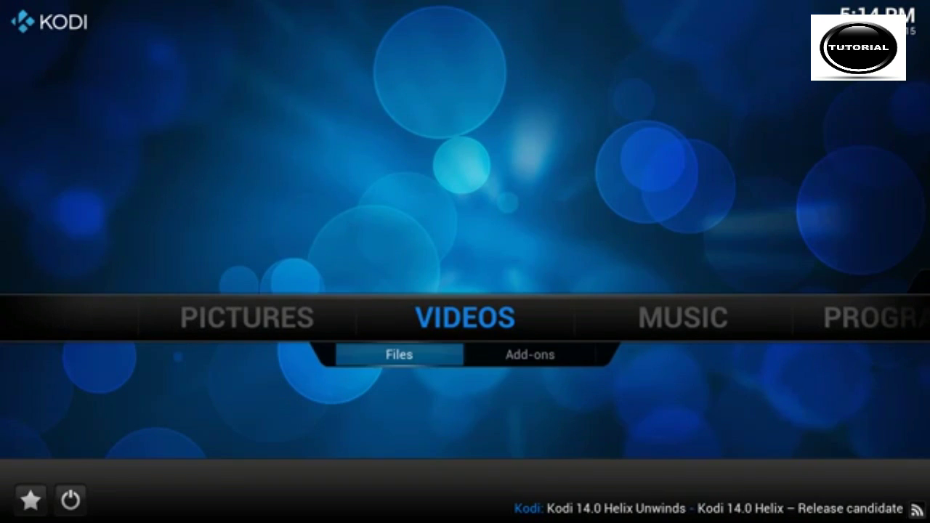
{"action": "key", "text": "Right"}
{"action": "key", "text": "Return"}
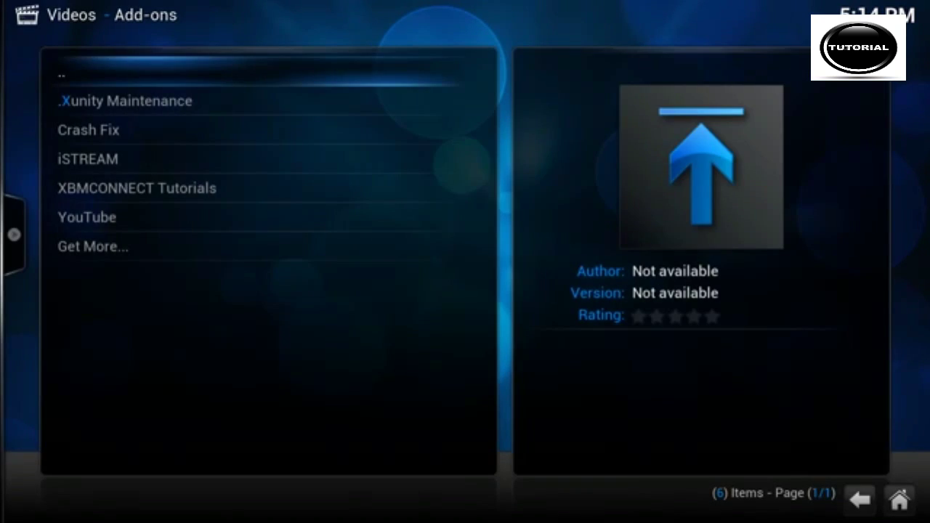
{"action": "key", "text": "Down"}
{"action": "key", "text": "Down"}
{"action": "key", "text": "Down"}
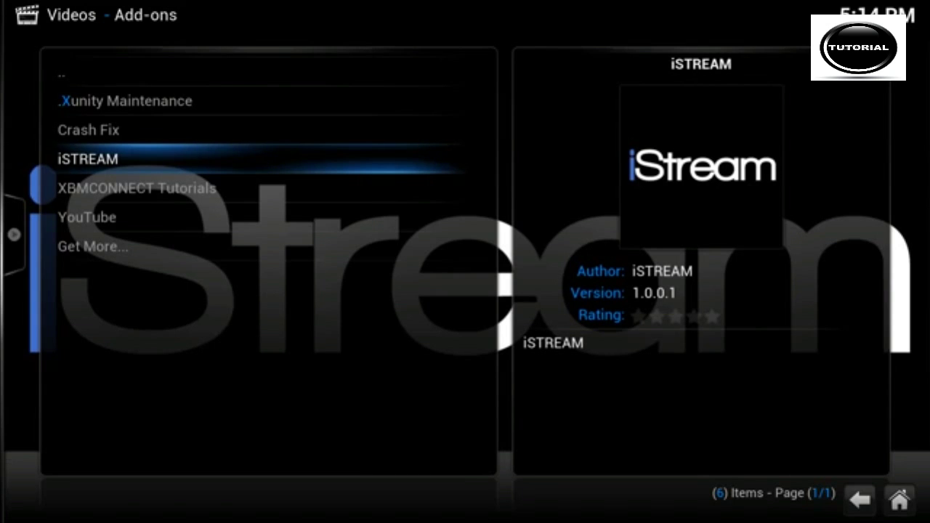
{"action": "key", "text": "Return"}
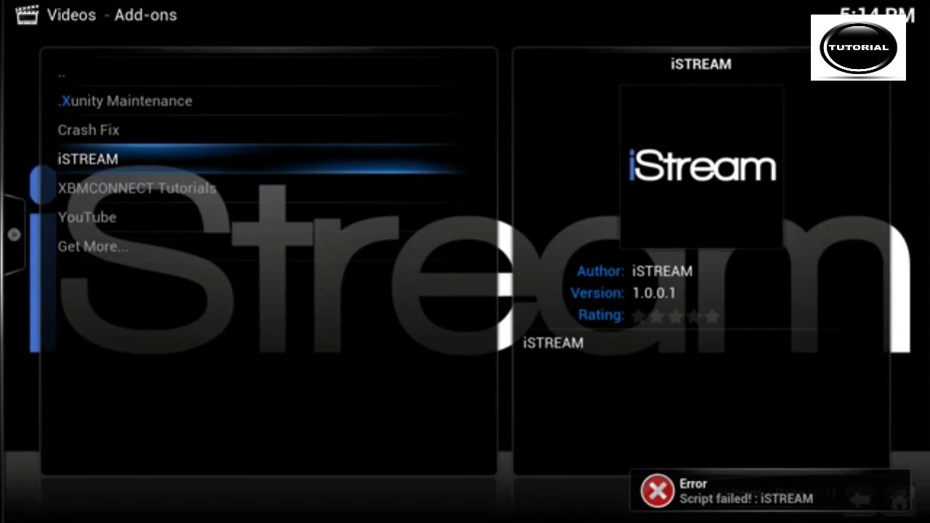
{"action": "key", "text": "Up"}
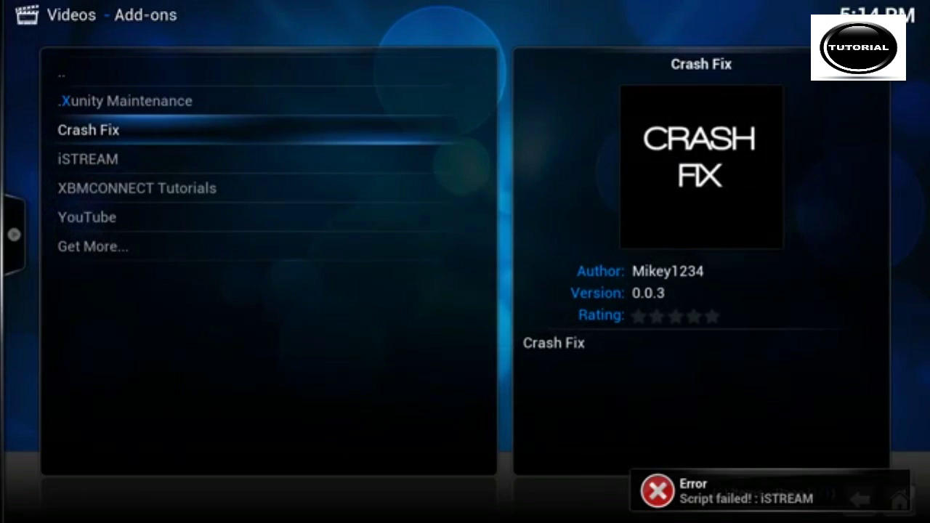
{"action": "key", "text": "Down"}
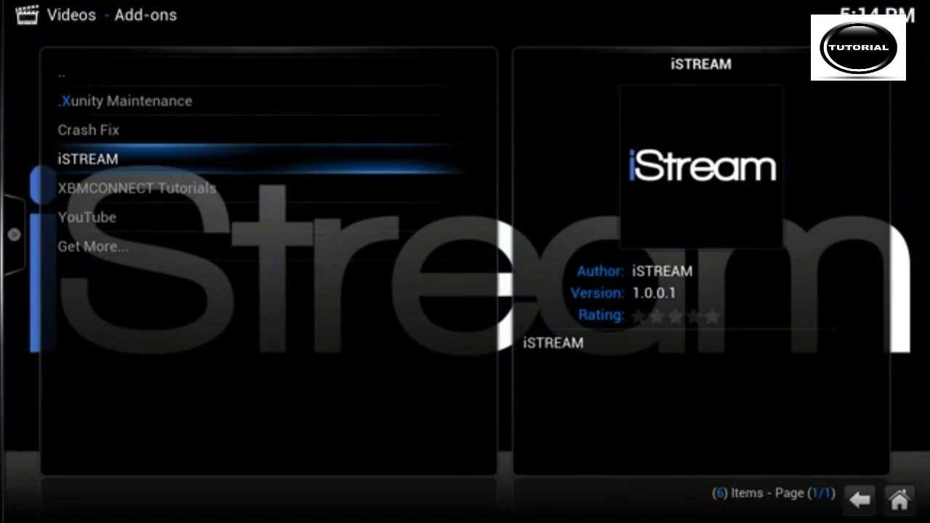
Step: Go from the home screen through System settings to the Get Add-ons repository list
{"action": "key", "text": "Escape"}
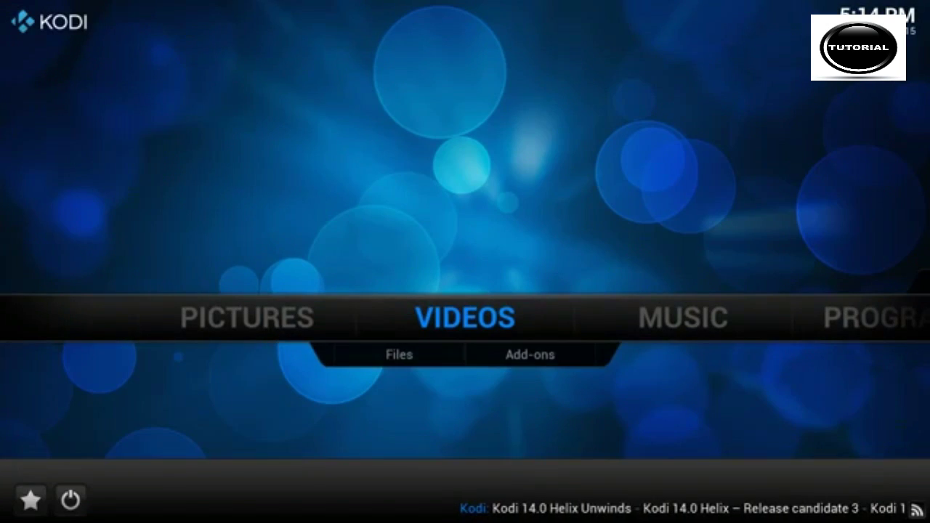
{"action": "key", "text": "Right"}
{"action": "key", "text": "Right"}
{"action": "key", "text": "Right"}
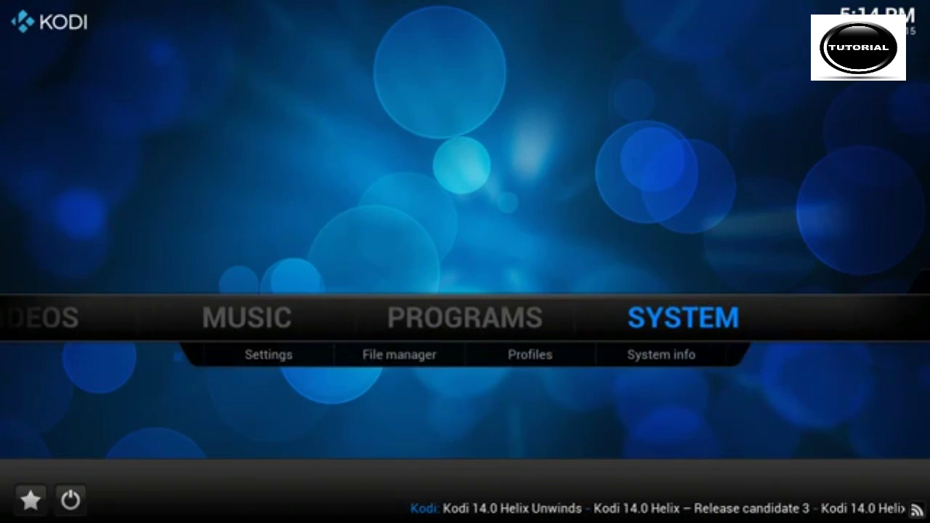
{"action": "key", "text": "Return"}
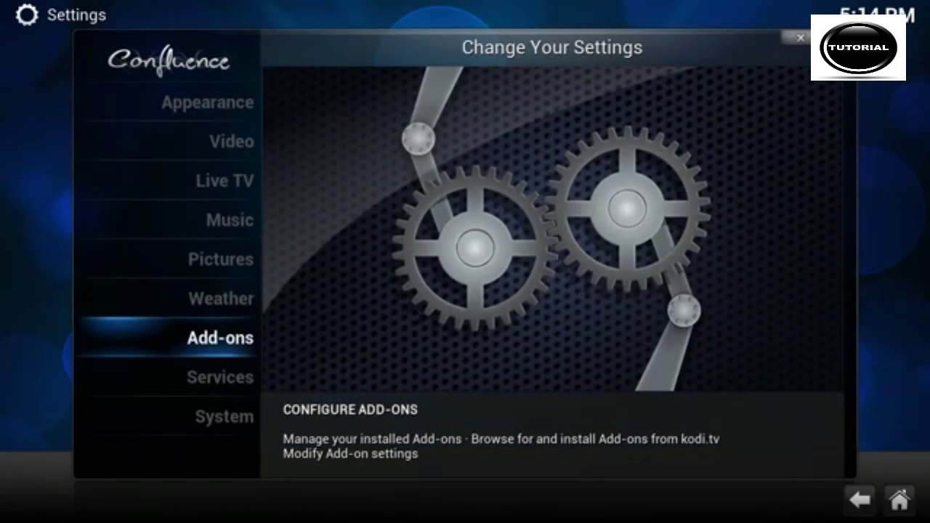
{"action": "key", "text": "Return"}
{"action": "key", "text": "Return"}
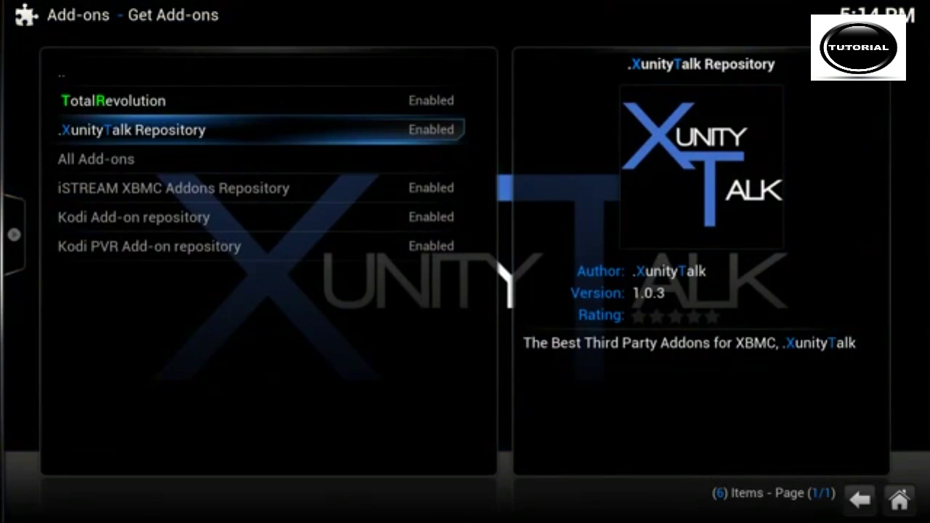
Step: Install the iSTREAM update from Available Updates, then go back to the home screen
{"action": "left_click", "coordinate": [173, 188]}
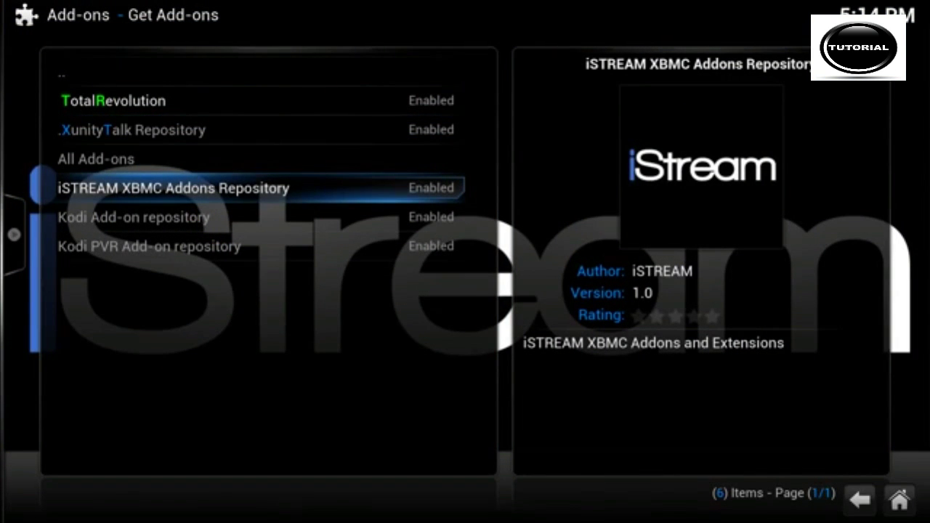
{"action": "key", "text": "Up"}
{"action": "key", "text": "Up"}
{"action": "key", "text": "Up"}
{"action": "key", "text": "BackSpace"}
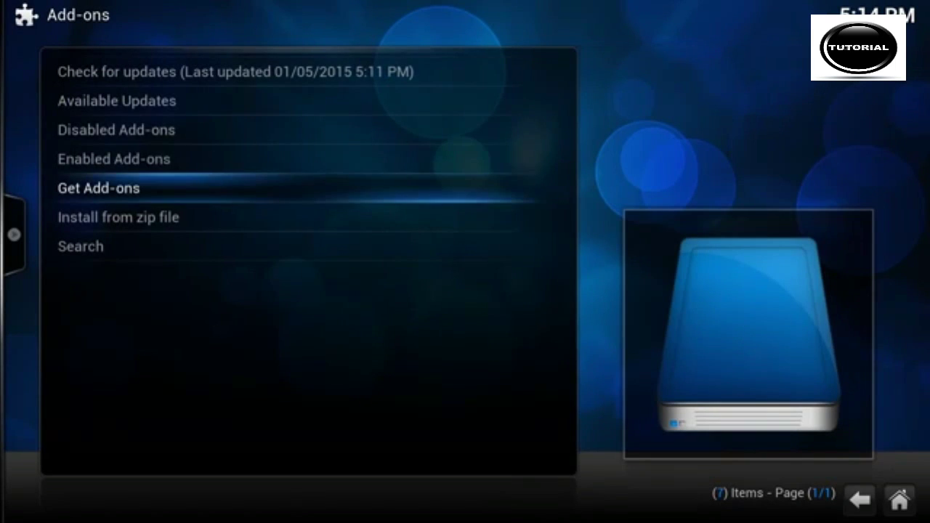
{"action": "key", "text": "Up"}
{"action": "key", "text": "Up"}
{"action": "key", "text": "Up"}
{"action": "key", "text": "Return"}
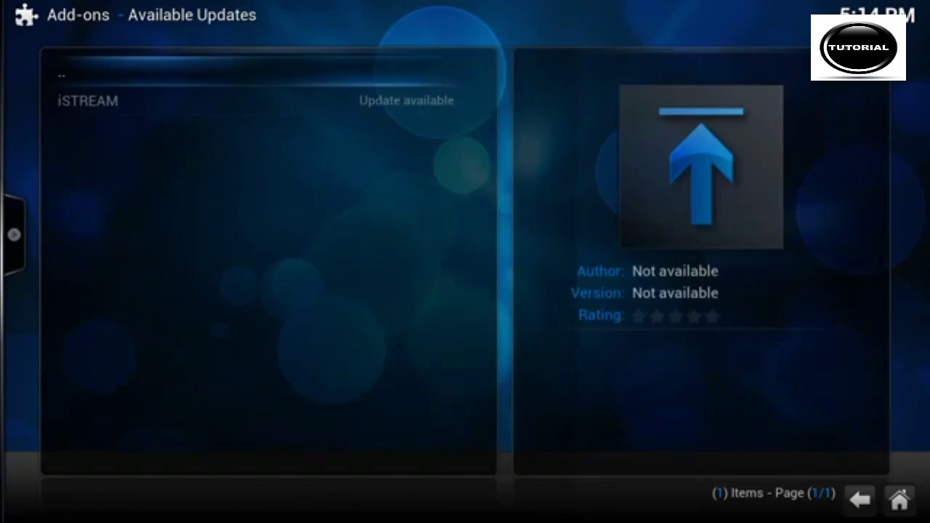
{"action": "key", "text": "Down"}
{"action": "key", "text": "Return"}
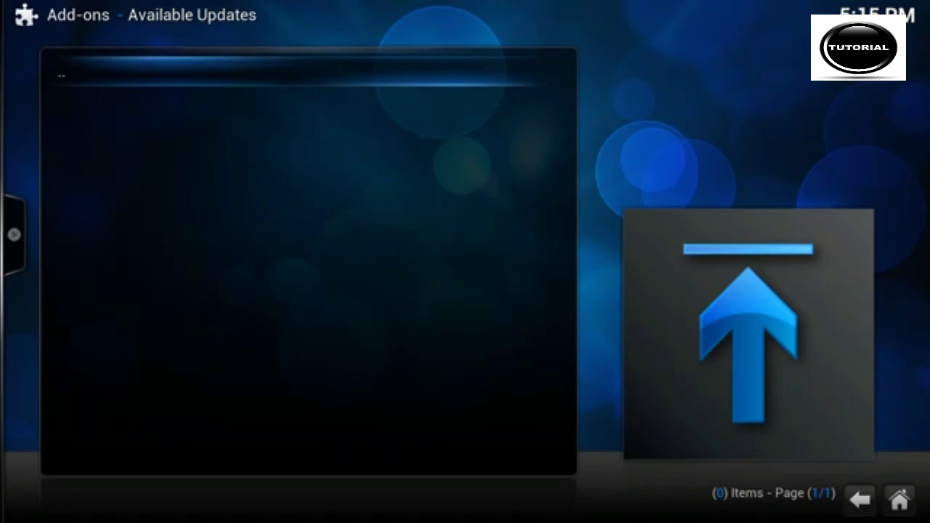
{"action": "key", "text": "Escape"}
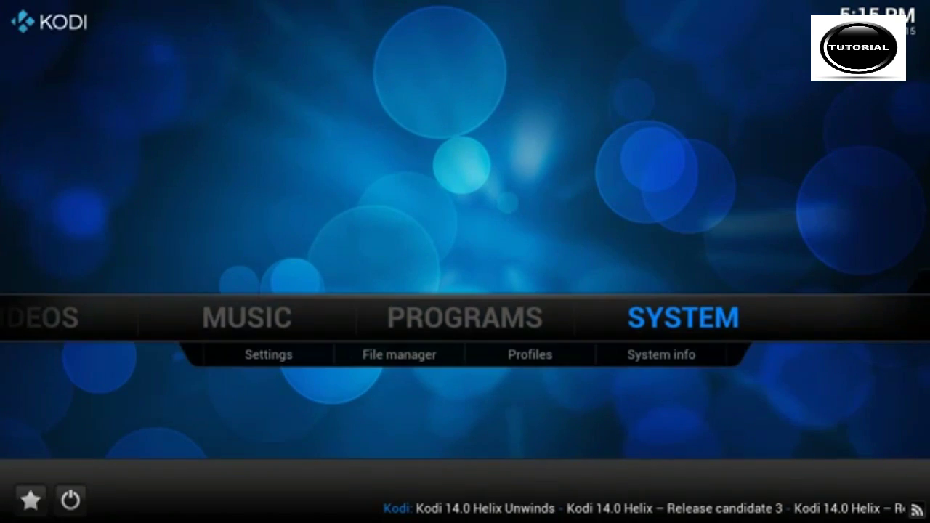
Step: Launch the updated iSTREAM add-on from Video Add-ons and open its iStream entry
{"action": "key", "text": "Right"}
{"action": "key", "text": "Right"}
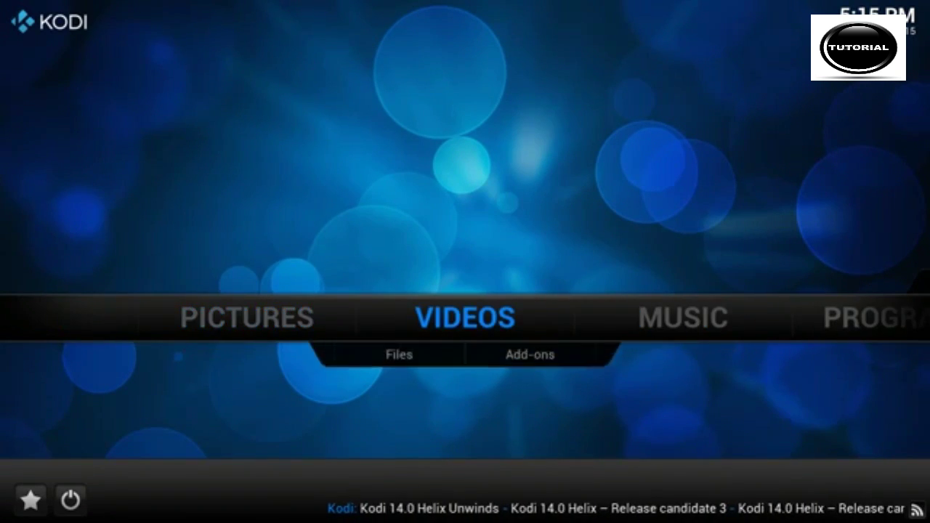
{"action": "key", "text": "Down"}
{"action": "key", "text": "Left"}
{"action": "key", "text": "Right"}
{"action": "key", "text": "Return"}
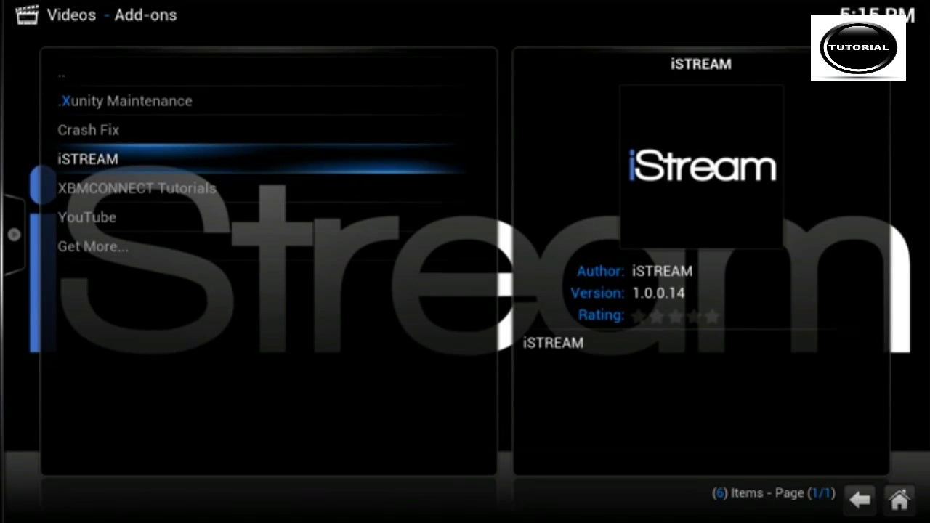
{"action": "key", "text": "Return"}
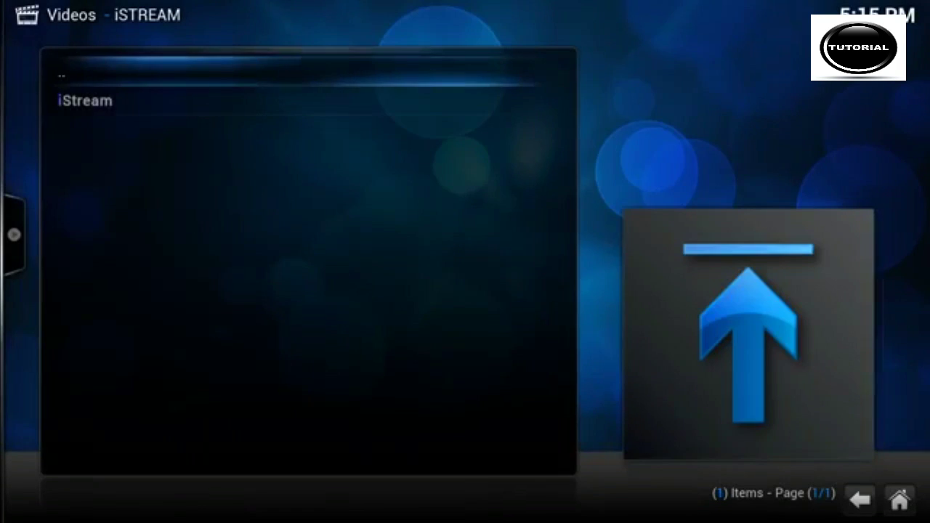
{"action": "key", "text": "Down"}
{"action": "key", "text": "Return"}
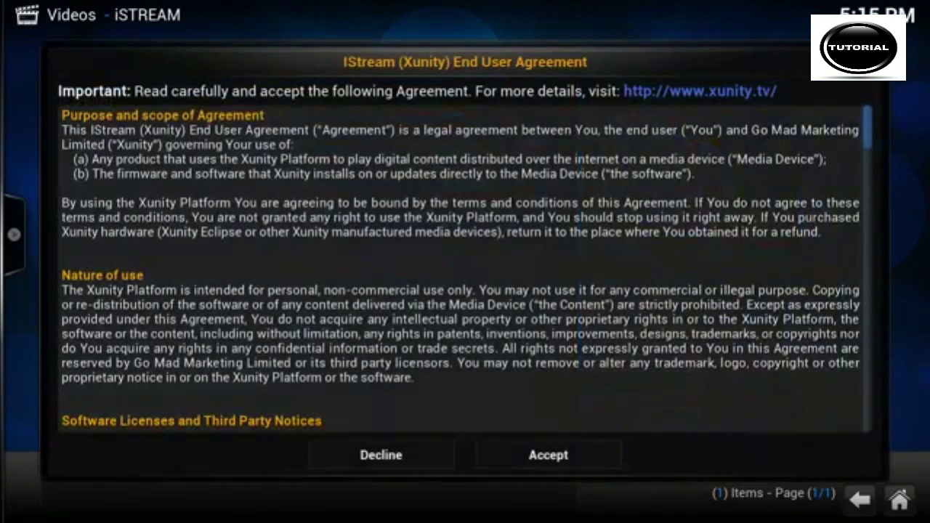
Step: Accept the iStream End User Agreement, dismiss the installer preview, and reopen iSTREAM's main menu
{"action": "key", "text": "Page_Down"}
{"action": "key", "text": "Page_Down"}
{"action": "key", "text": "Page_Down"}
{"action": "key", "text": "Page_Down"}
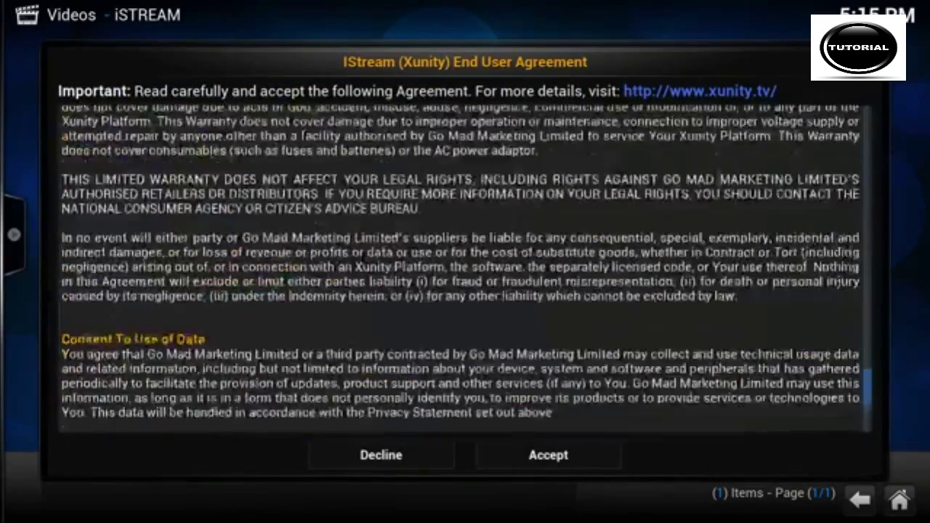
{"action": "key", "text": "Page_Down"}
{"action": "key", "text": "Down"}
{"action": "key", "text": "Return"}
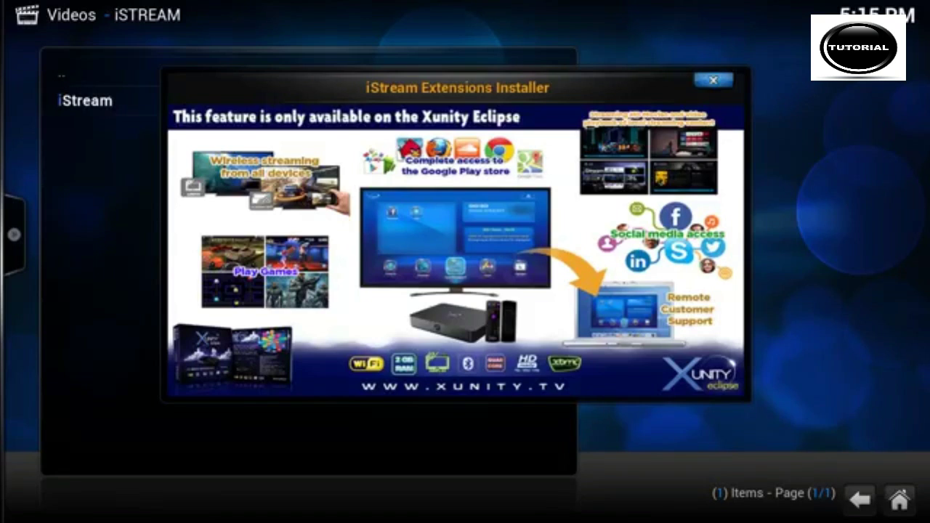
{"action": "key", "text": "Return"}
{"action": "key", "text": "BackSpace"}
{"action": "key", "text": "BackSpace"}
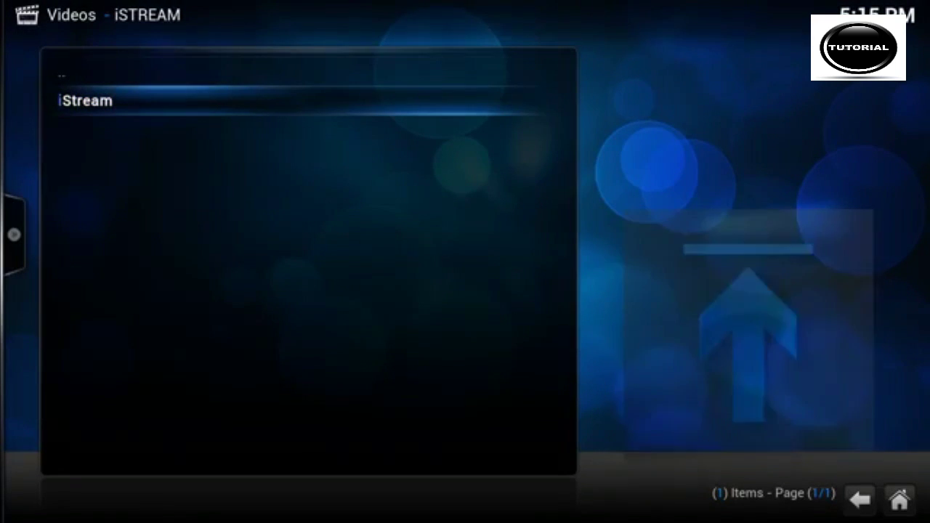
{"action": "key", "text": "Return"}
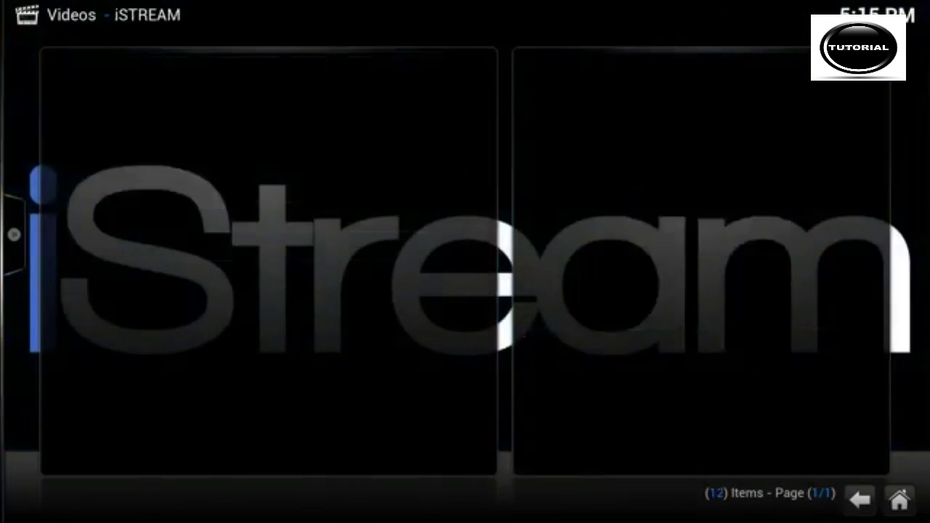
{"action": "key", "text": "Down"}
{"action": "key", "text": "Down"}
{"action": "key", "text": "Down"}
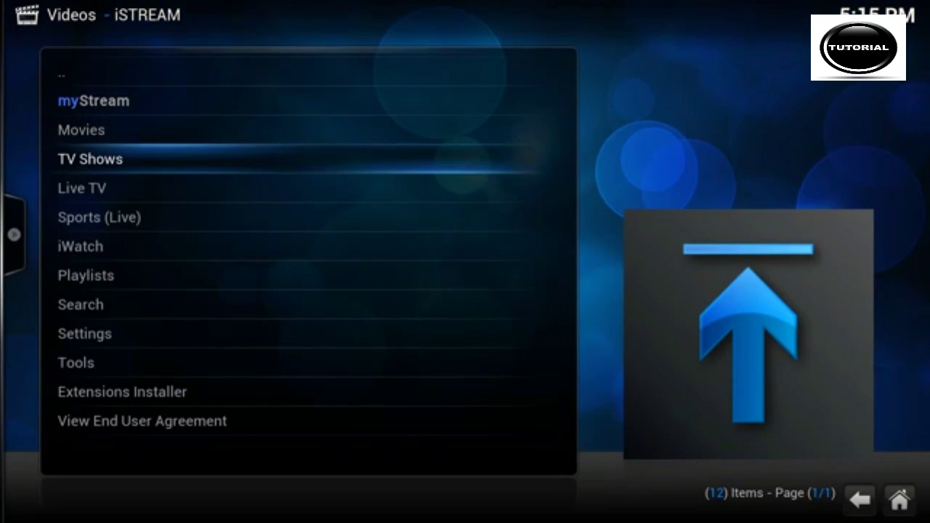
Step: Open Movies > Most Popular and browse titles such as The Interview and The Hobbit
{"action": "key", "text": "Down"}
{"action": "key", "text": "Down"}
{"action": "key", "text": "Down"}
{"action": "key", "text": "Down"}
{"action": "key", "text": "Up"}
{"action": "key", "text": "Up"}
{"action": "key", "text": "Up"}
{"action": "key", "text": "Up"}
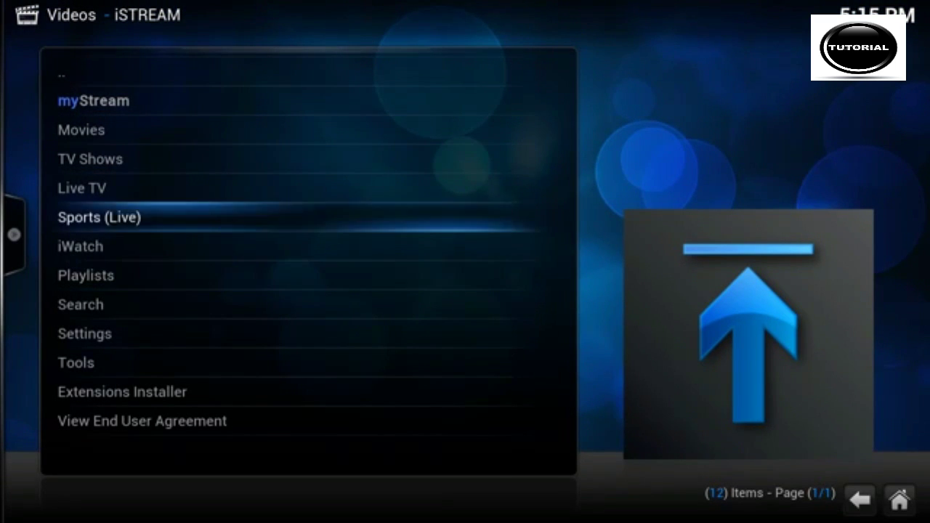
{"action": "key", "text": "Up"}
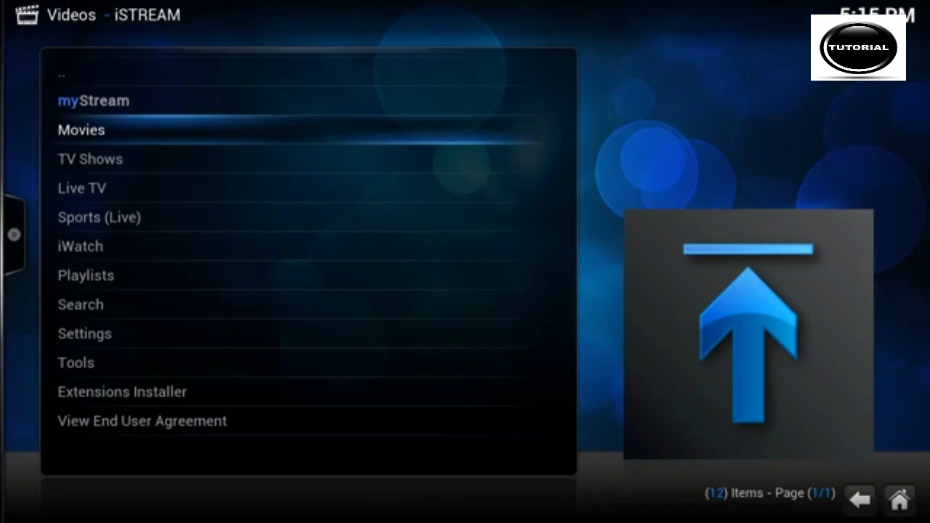
{"action": "key", "text": "Return"}
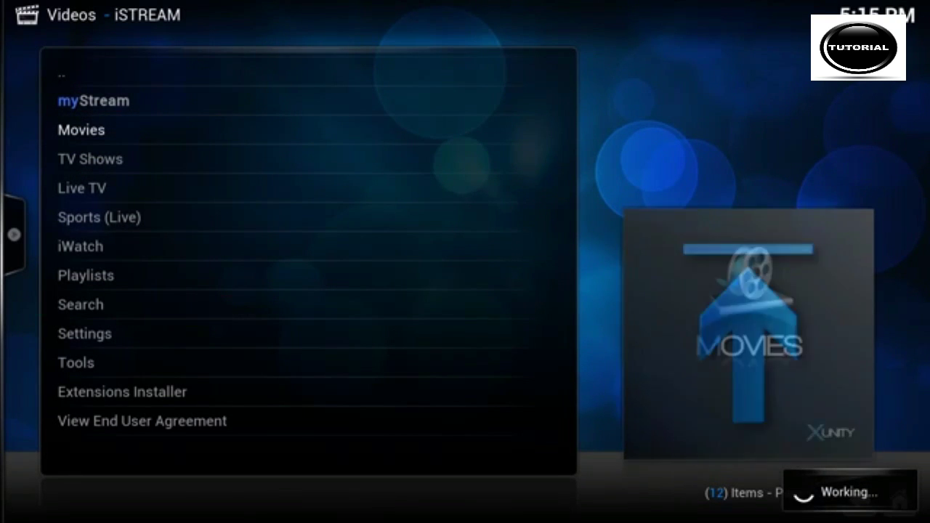
{"action": "key", "text": "Down"}
{"action": "key", "text": "Down"}
{"action": "key", "text": "Down"}
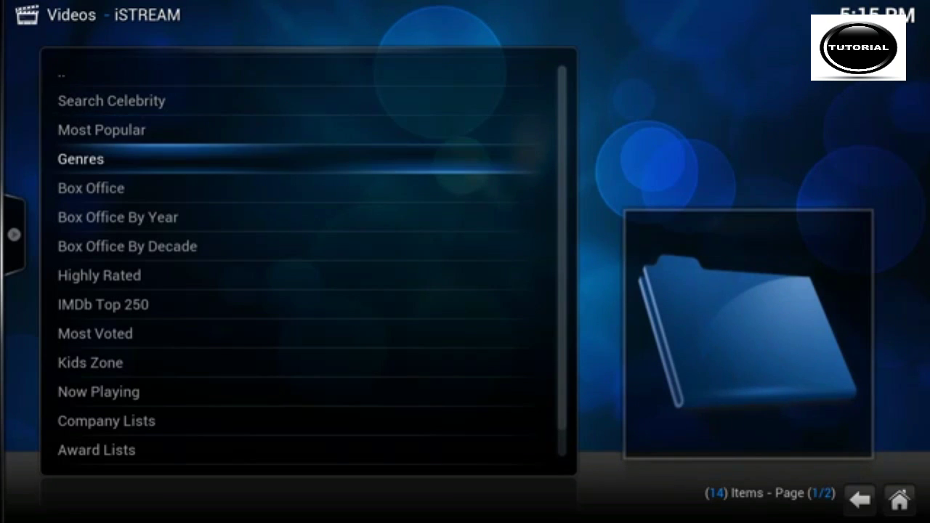
{"action": "key", "text": "Up"}
{"action": "key", "text": "Return"}
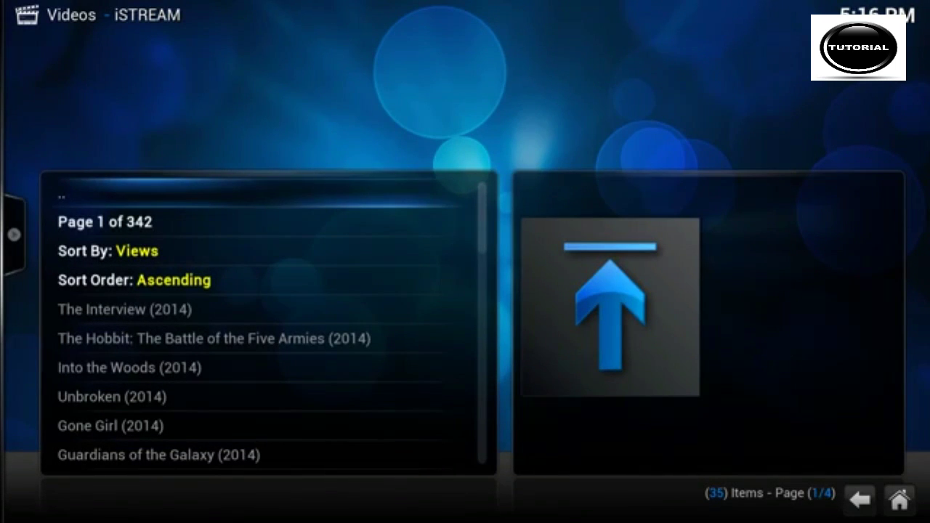
{"action": "key", "text": "Down"}
{"action": "key", "text": "Down"}
{"action": "key", "text": "Down"}
{"action": "key", "text": "Down"}
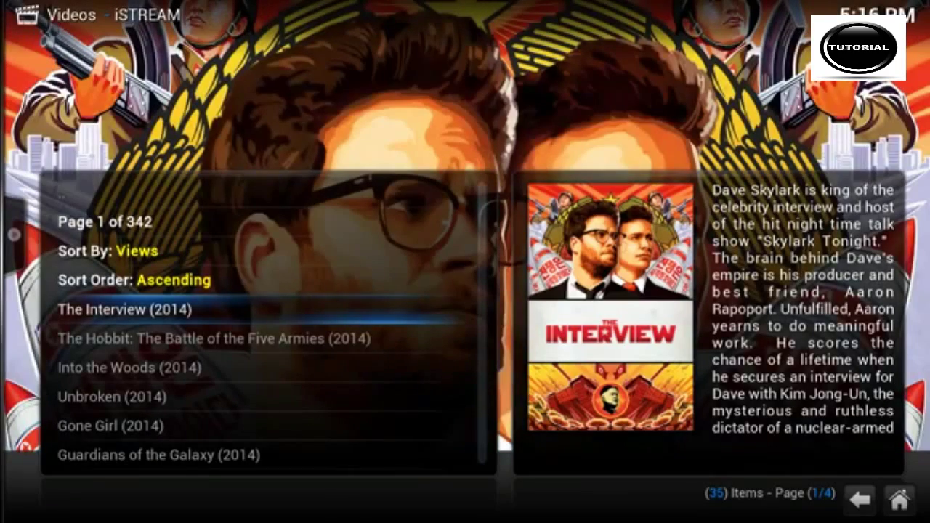
{"action": "key", "text": "Down"}
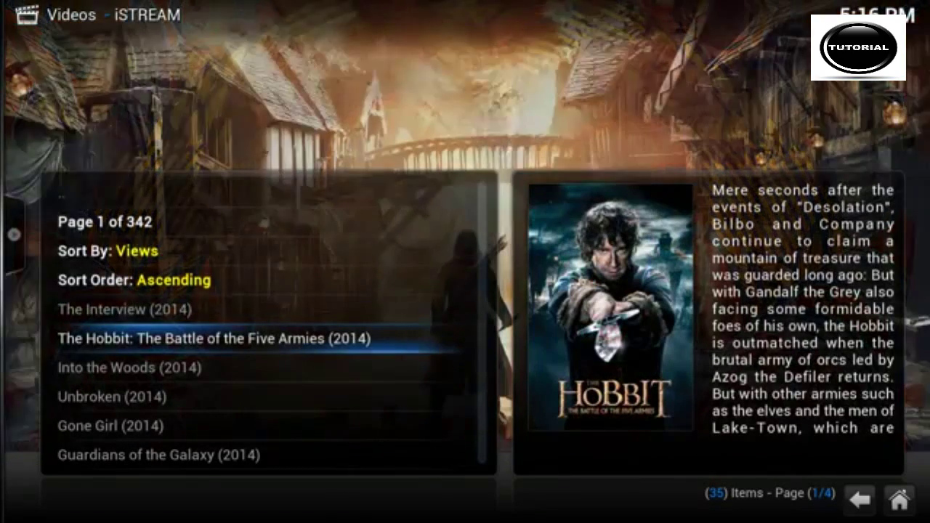
{"action": "key", "text": "Down"}
{"action": "key", "text": "Down"}
{"action": "key", "text": "Down"}
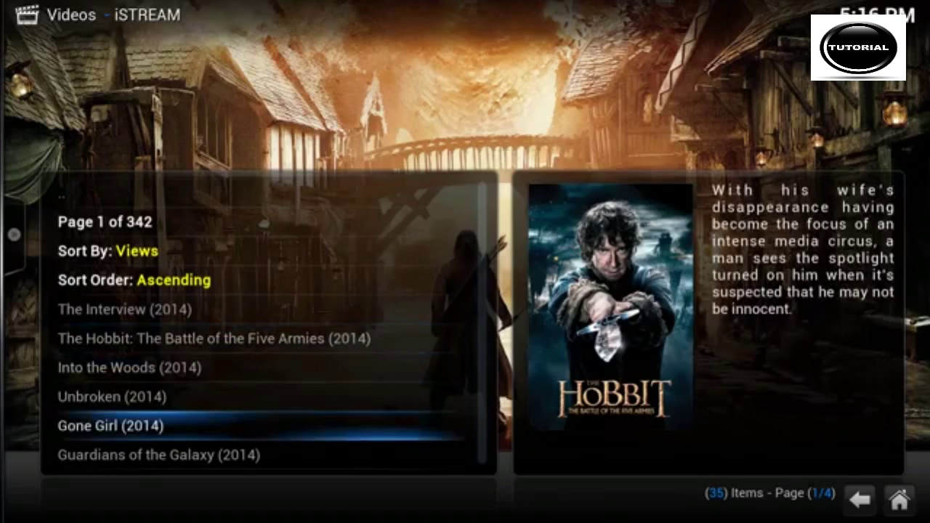
{"action": "key", "text": "Up"}
{"action": "key", "text": "Up"}
{"action": "key", "text": "Up"}
{"action": "key", "text": "Up"}
{"action": "key", "text": "Up"}
{"action": "key", "text": "Up"}
{"action": "key", "text": "Up"}
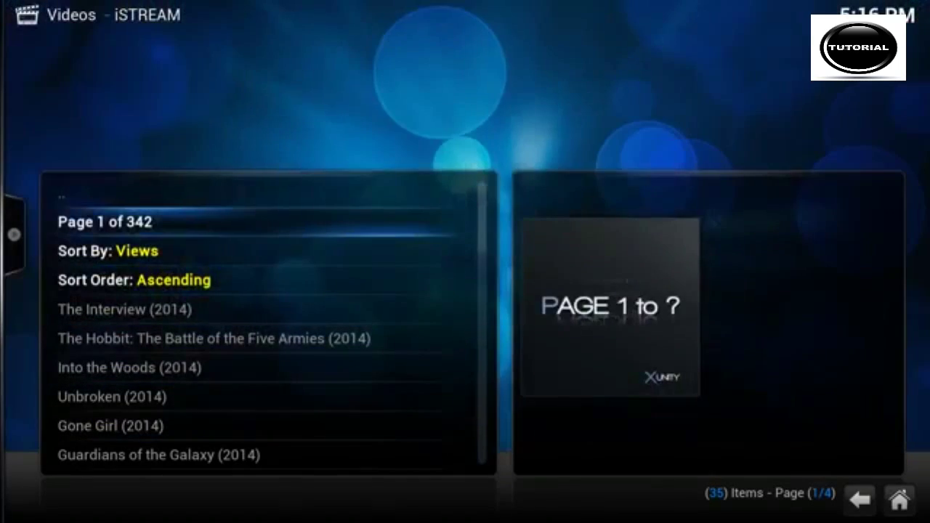
Step: Back out to Video Add-ons and switch to Kodi's data folder in Explorer
{"action": "key", "text": "BackSpace"}
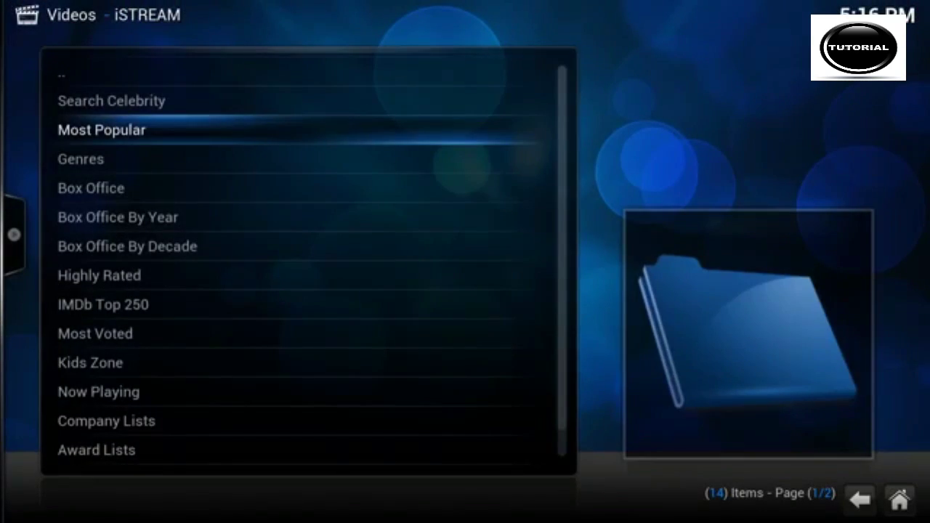
{"action": "key", "text": "BackSpace"}
{"action": "key", "text": "Up"}
{"action": "key", "text": "Up"}
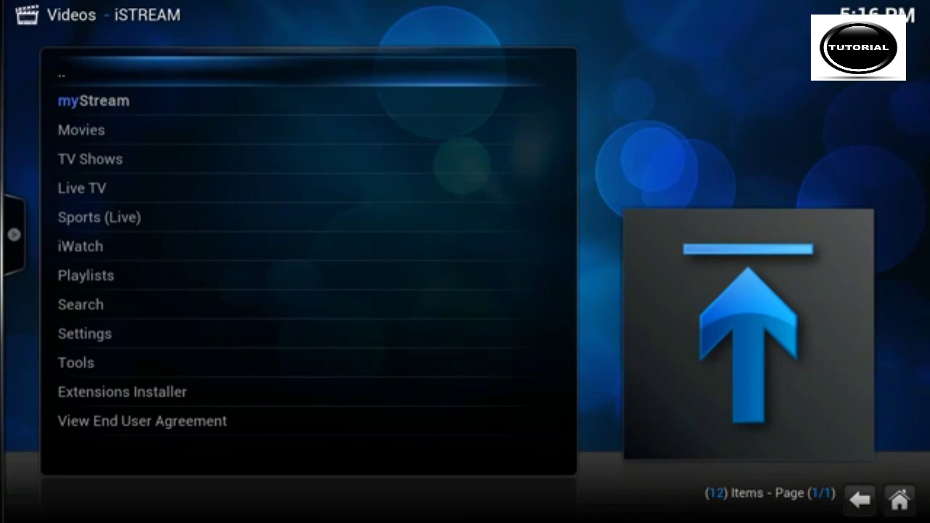
{"action": "key", "text": "Return"}
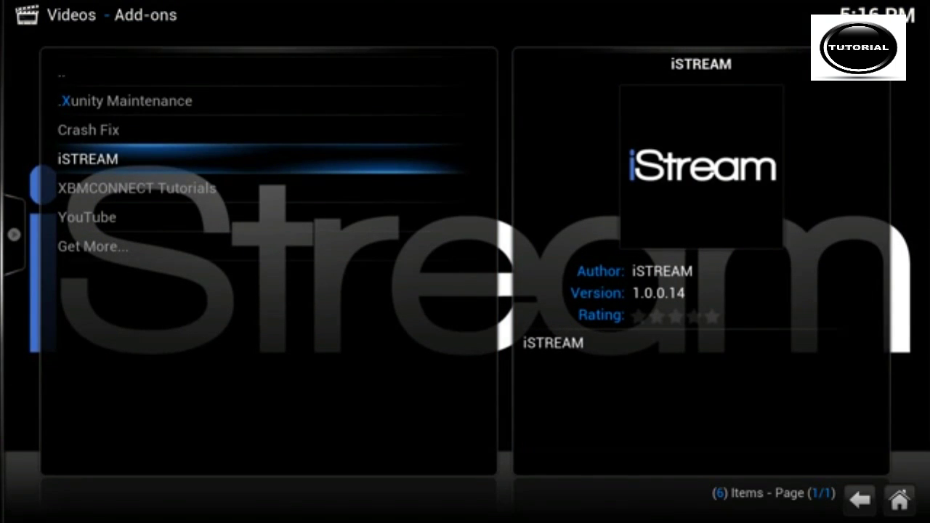
{"action": "key", "text": "alt+Tab"}
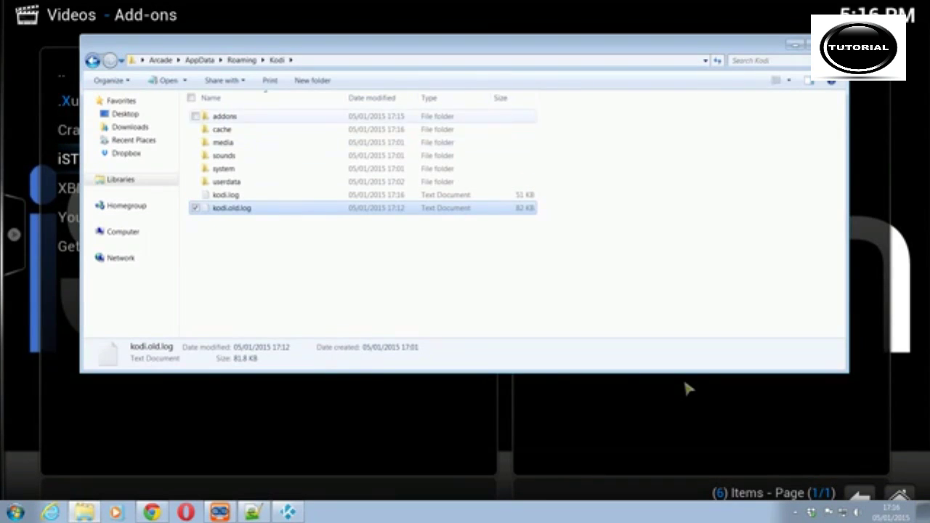
Step: Open Kodi's addons folder and select the script.icechannel folder
{"action": "key", "text": "Home"}
{"action": "key", "text": "Return"}
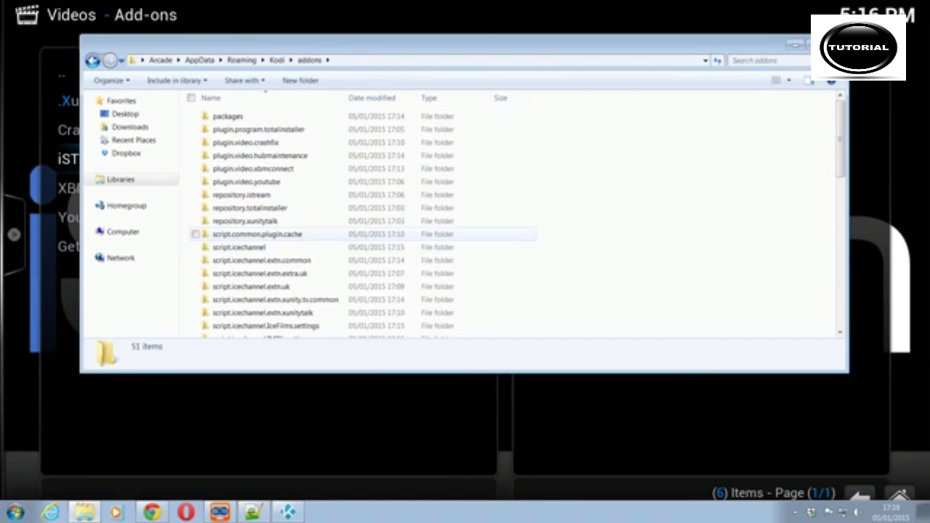
{"action": "left_click", "coordinate": [257, 234]}
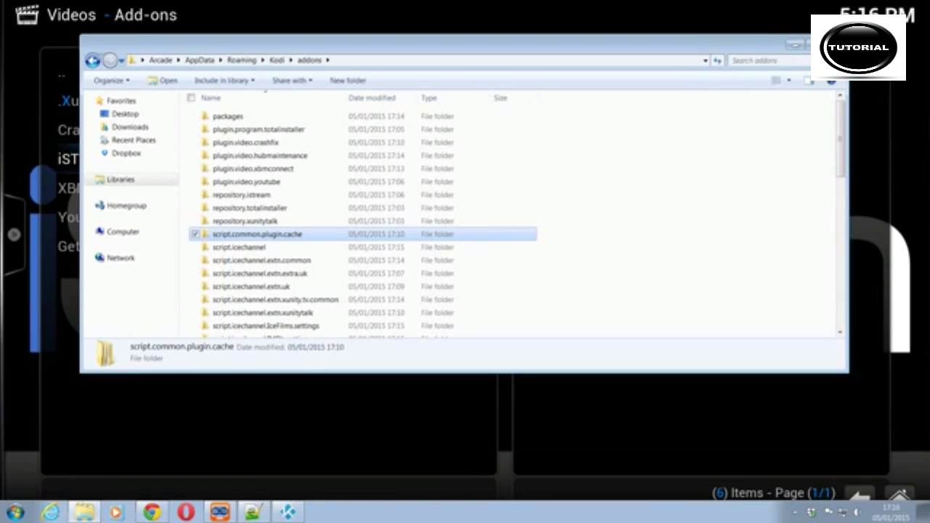
{"action": "left_click", "coordinate": [245, 221]}
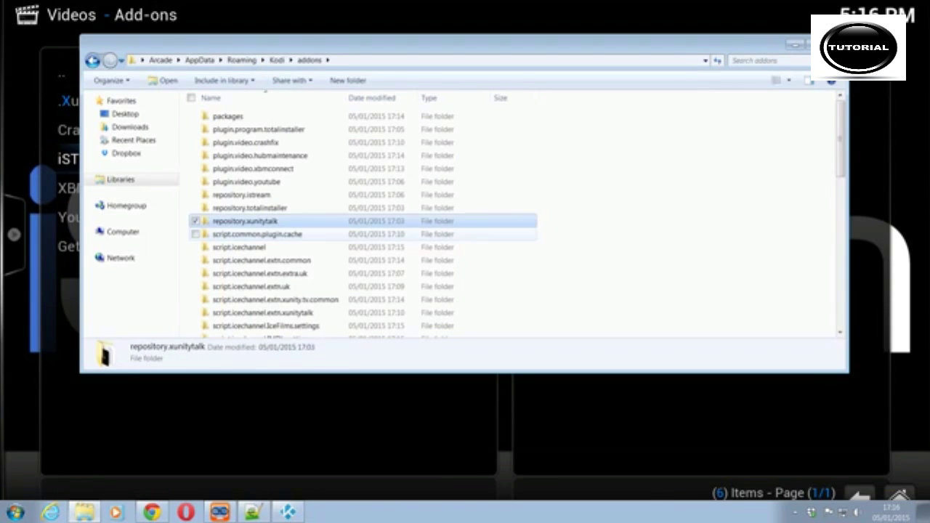
{"action": "key", "text": "Down"}
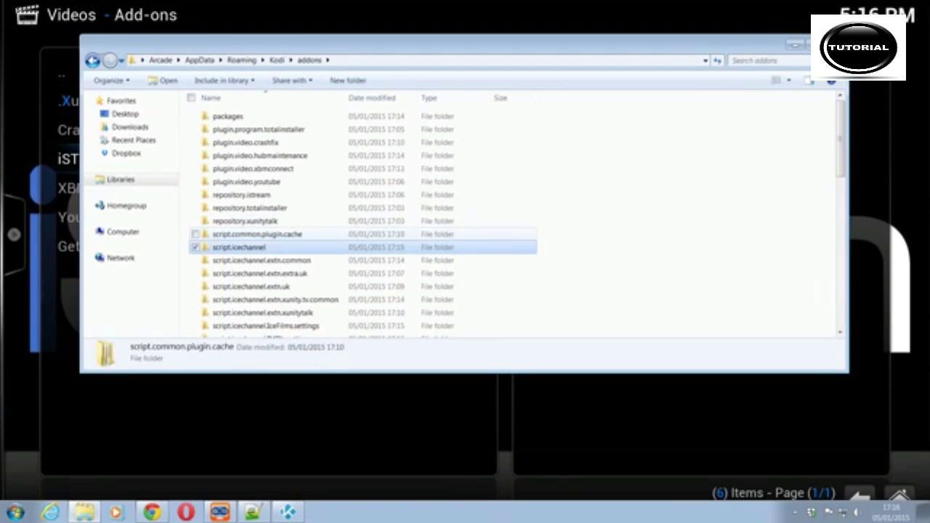
{"action": "key", "text": "Down"}
Step: Extend the selection over the icechannel and iStream folders through script.istream.dialogs, then scroll to review
{"action": "key", "text": "shift+Down"}
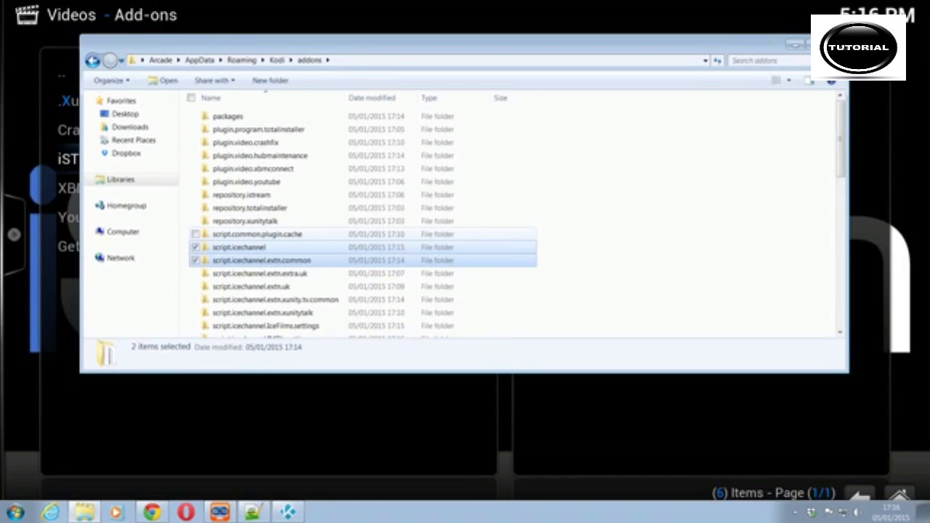
{"action": "key", "text": "shift+Down"}
{"action": "key", "text": "shift+Down"}
{"action": "key", "text": "shift+Down"}
{"action": "key", "text": "shift+Down"}
{"action": "key", "text": "shift+Down"}
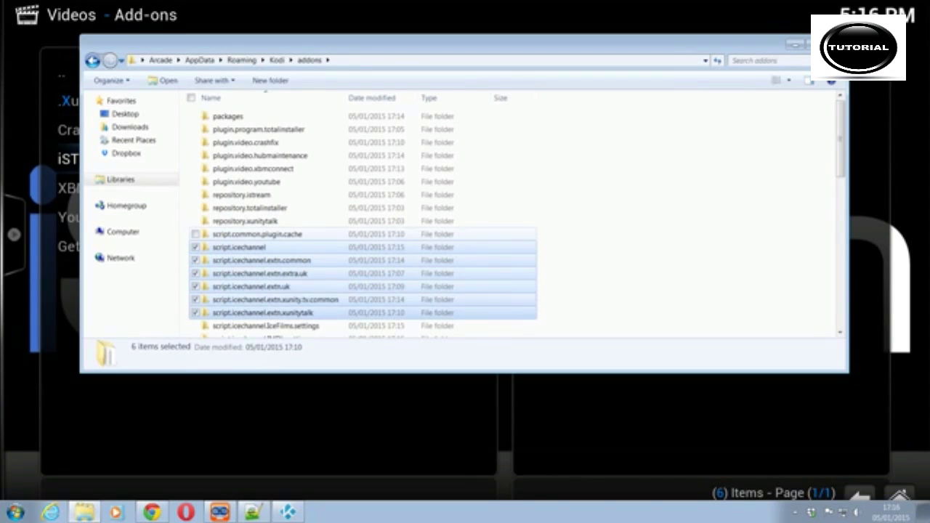
{"action": "key", "text": "shift+Down"}
{"action": "key", "text": "shift+Down"}
{"action": "key", "text": "shift+Down"}
{"action": "key", "text": "shift+Down"}
{"action": "key", "text": "shift+Down"}
{"action": "key", "text": "shift+Down"}
{"action": "key", "text": "shift+Down"}
{"action": "key", "text": "shift+Down"}
{"action": "key", "text": "shift+Down"}
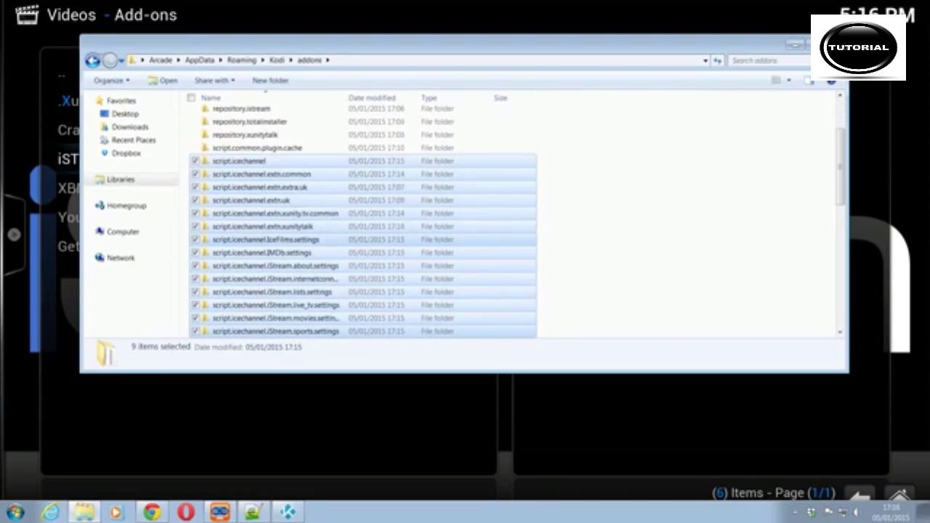
{"action": "key", "text": "shift+Down"}
{"action": "key", "text": "shift+Down"}
{"action": "key", "text": "shift+Down"}
{"action": "key", "text": "shift+Down"}
{"action": "key", "text": "shift+Down"}
{"action": "key", "text": "shift+Down"}
{"action": "key", "text": "shift+Down"}
{"action": "key", "text": "shift+Down"}
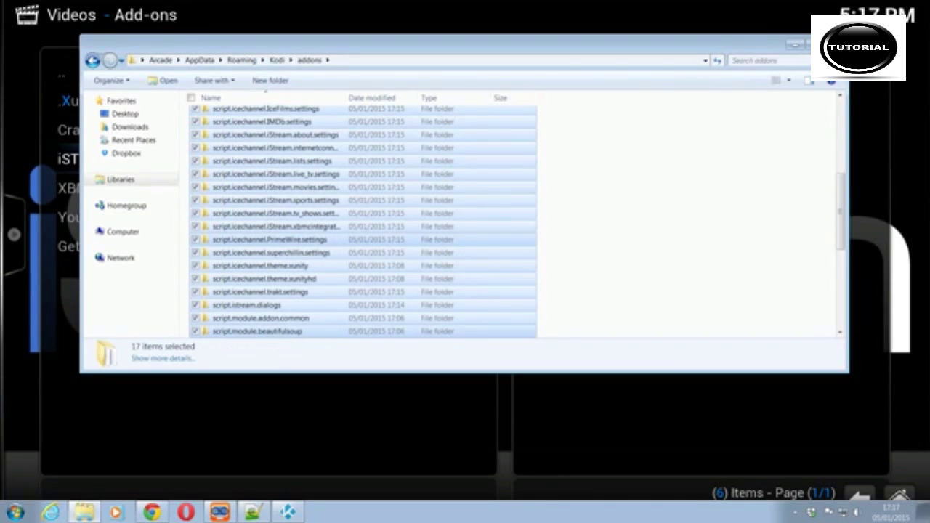
{"action": "key", "text": "shift+Up"}
{"action": "key", "text": "shift+Up"}
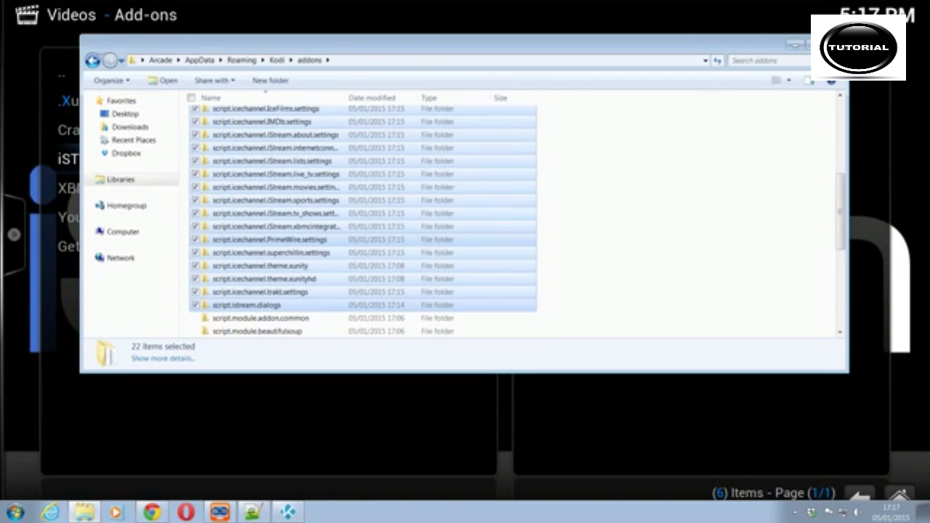
{"action": "scroll", "coordinate": [363, 219], "scroll_direction": "down", "scroll_amount": 6}
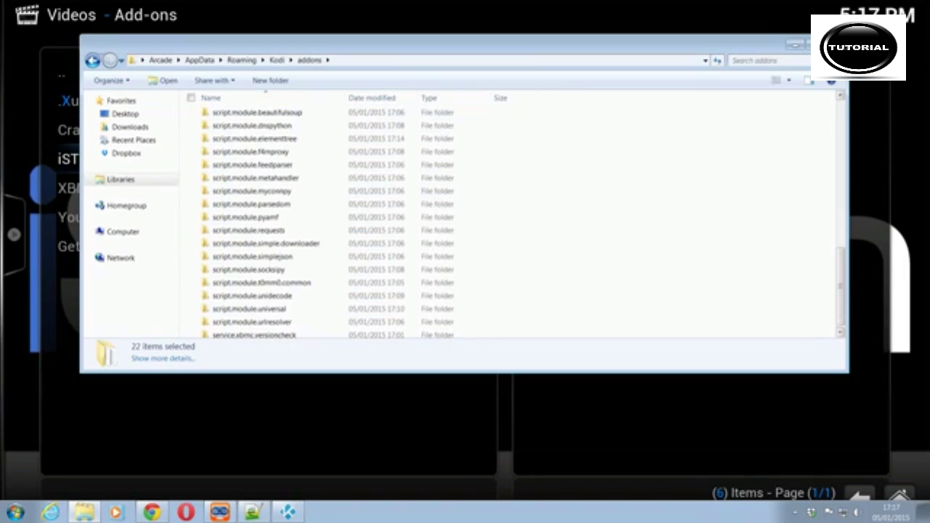
{"action": "scroll", "coordinate": [509, 218], "scroll_direction": "down", "scroll_amount": 1}
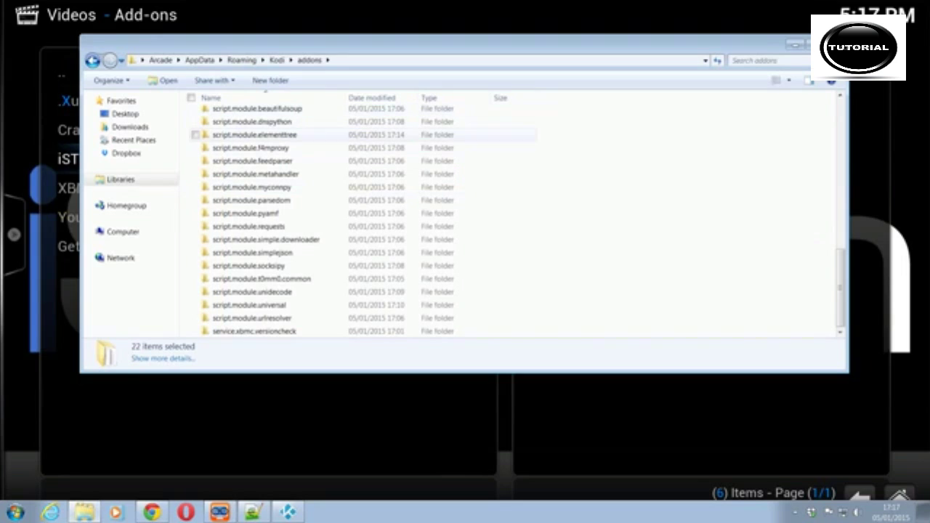
{"action": "scroll", "coordinate": [727, 251], "scroll_direction": "up", "scroll_amount": 10}
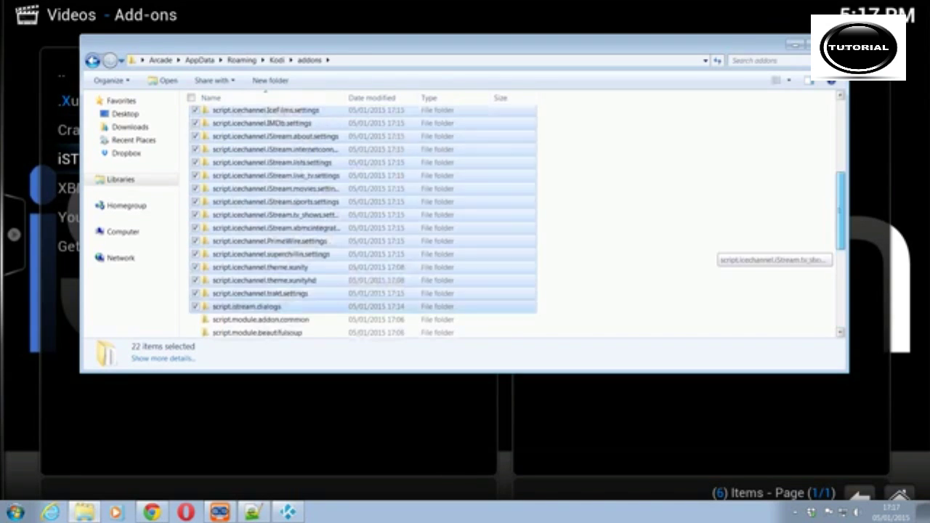
{"action": "scroll", "coordinate": [727, 250], "scroll_direction": "up", "scroll_amount": 3}
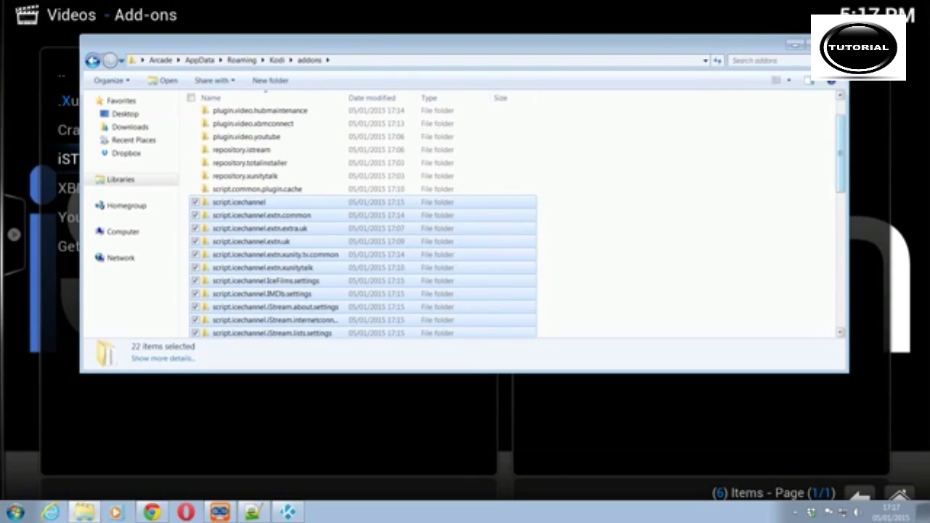
{"action": "scroll", "coordinate": [727, 250], "scroll_direction": "up", "scroll_amount": 1}
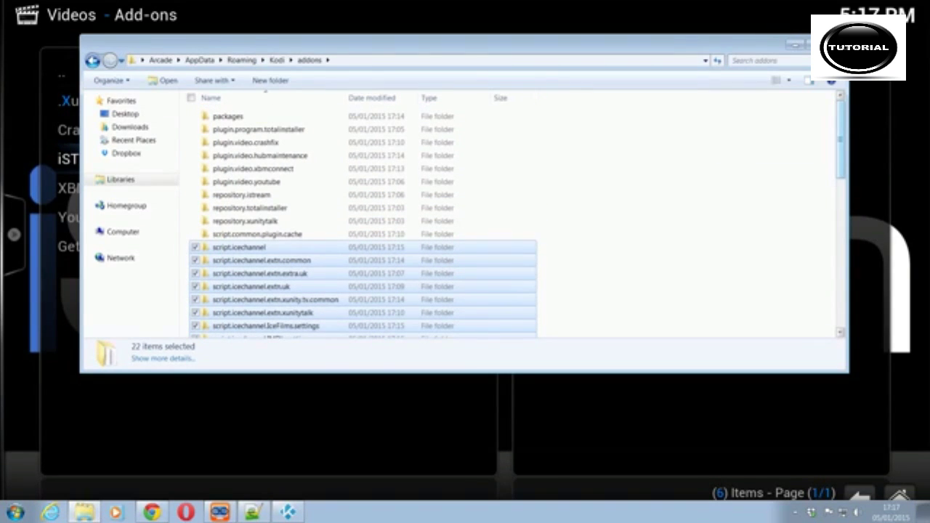